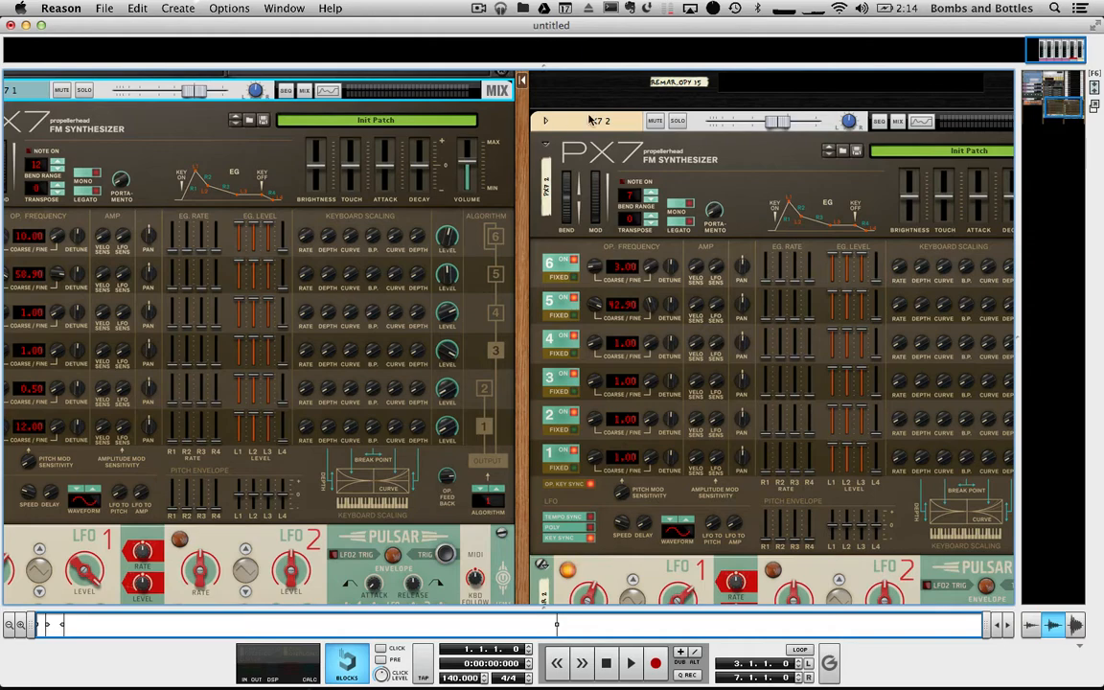
left_click(588, 115)
left_click(593, 151)
left_click(484, 105)
left_click(500, 94)
left_click(510, 113)
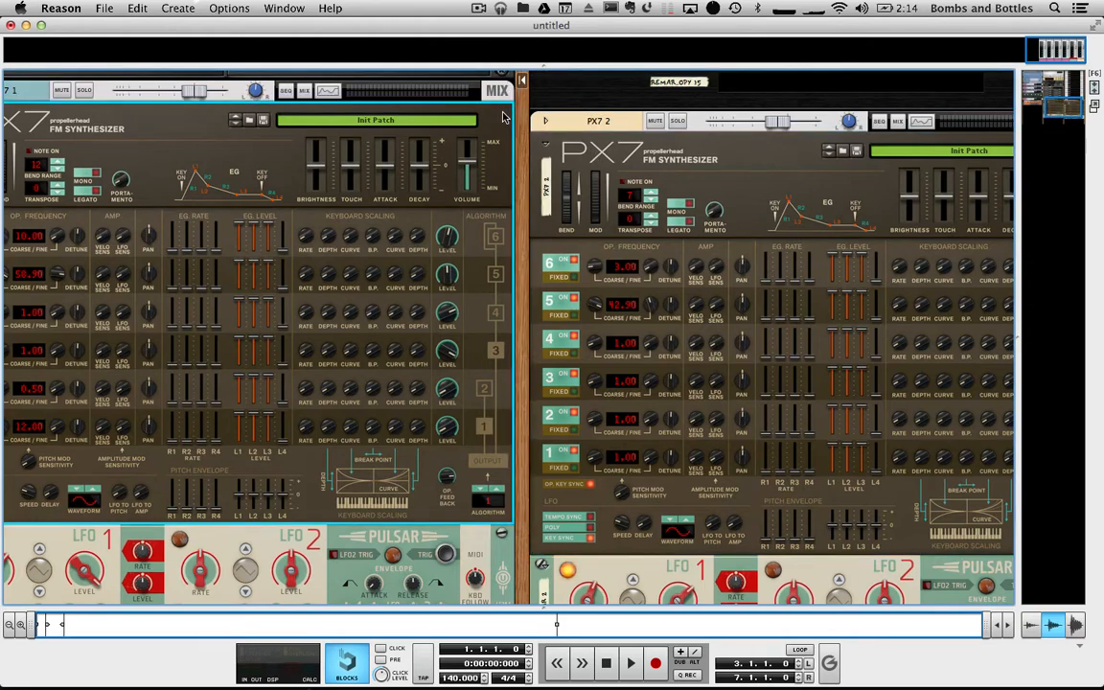
left_click(577, 139)
left_click(594, 124)
left_click(602, 140)
left_click(508, 125)
left_click(507, 100)
left_click(590, 124)
left_click(598, 142)
left_click(510, 122)
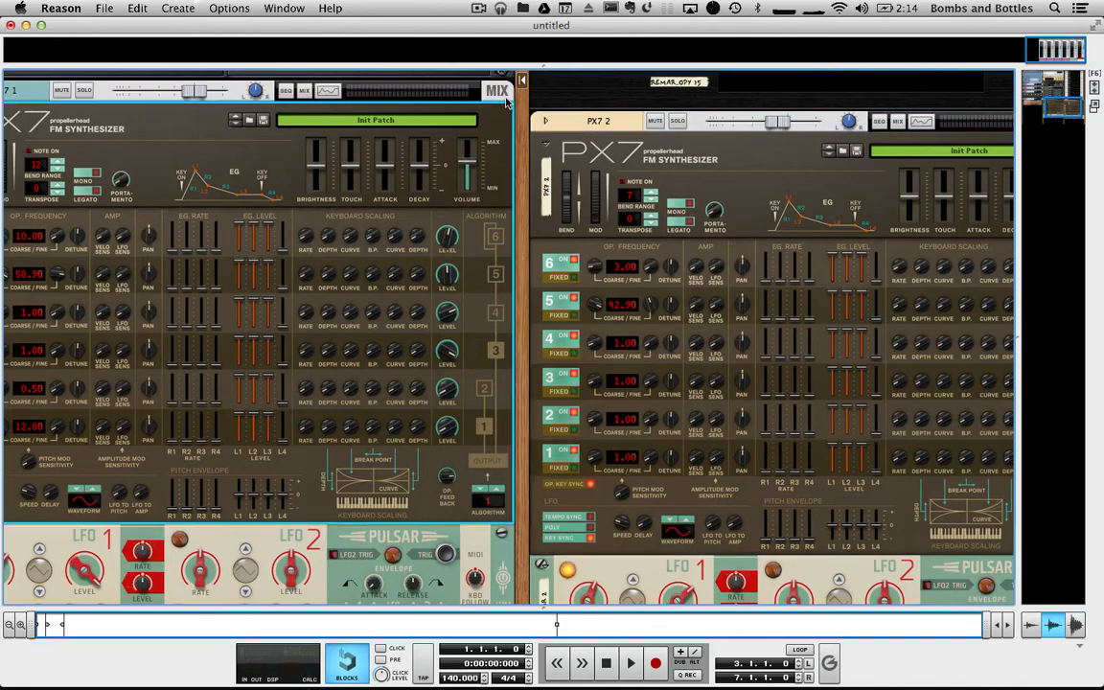
left_click(508, 100)
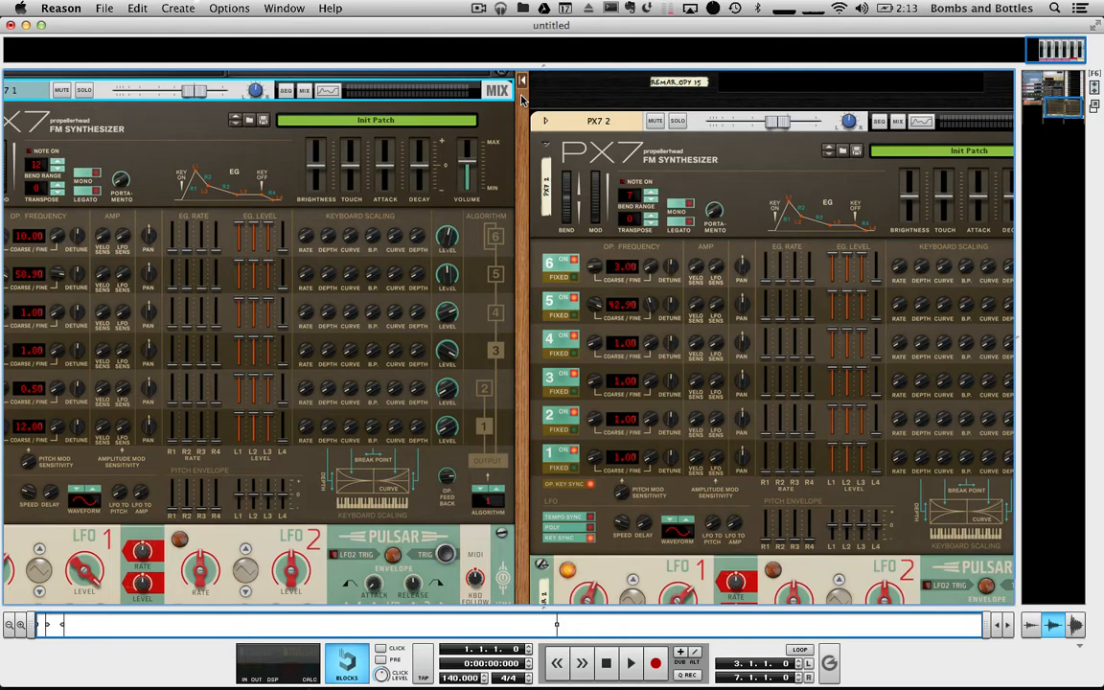
Route the keyboard input to the PX7 1 track in the sequencer and return to the rack
left_click(488, 130)
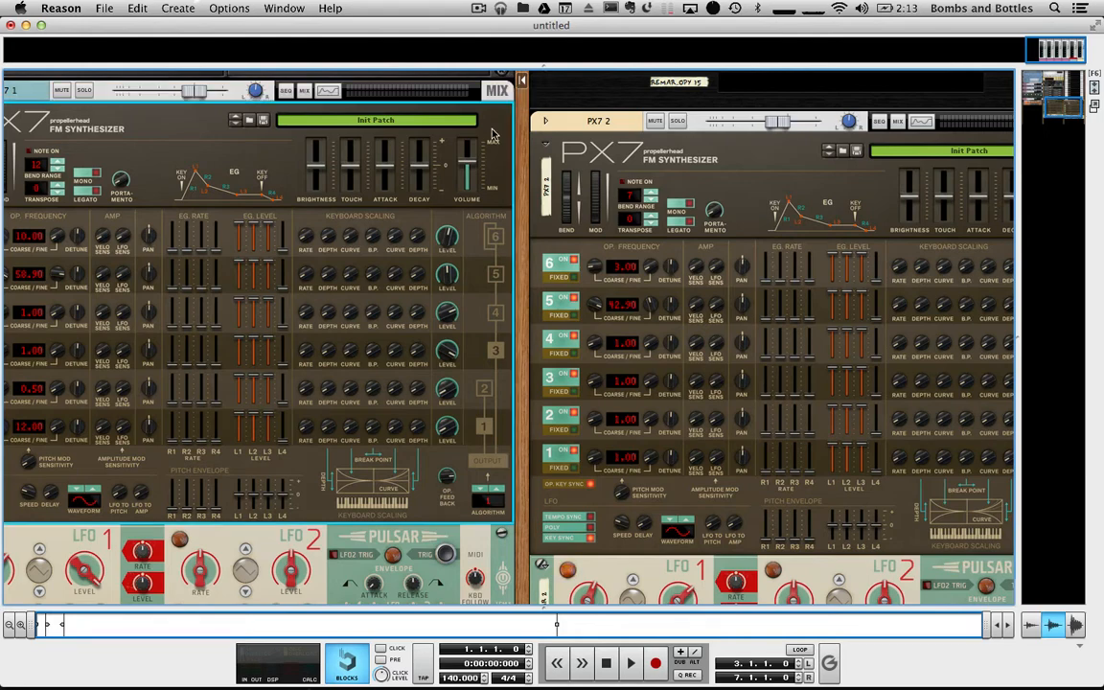
scroll(635, 152, "left", 3)
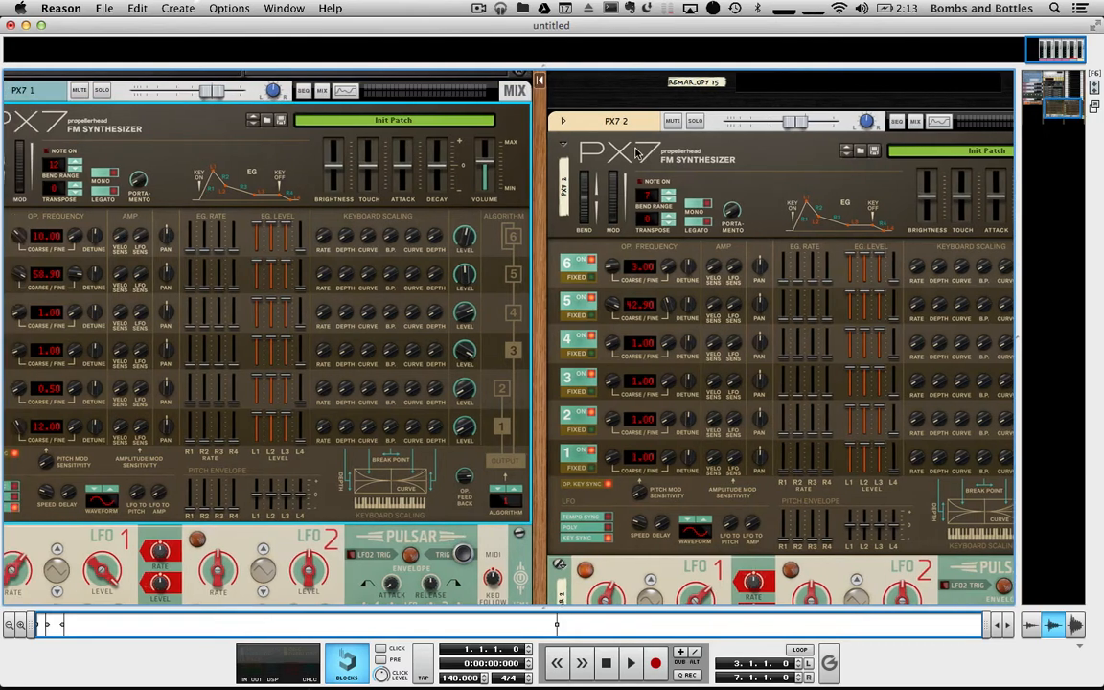
scroll(635, 152, "left", 2)
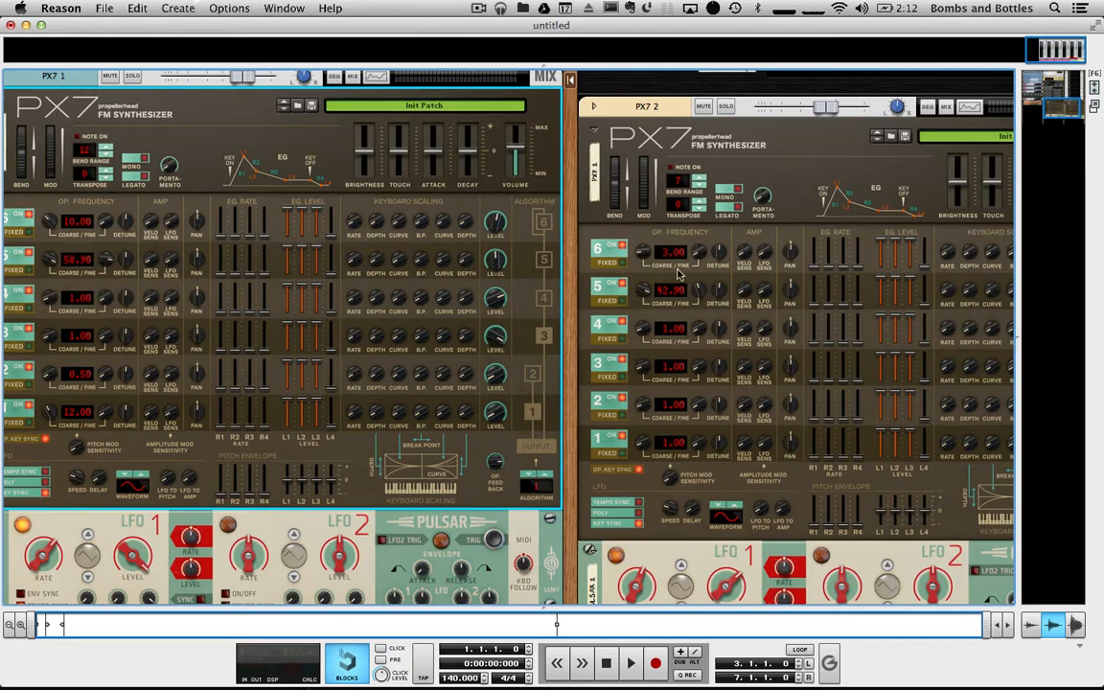
scroll(574, 241, "right", 2)
key("F7")
left_click(42, 252)
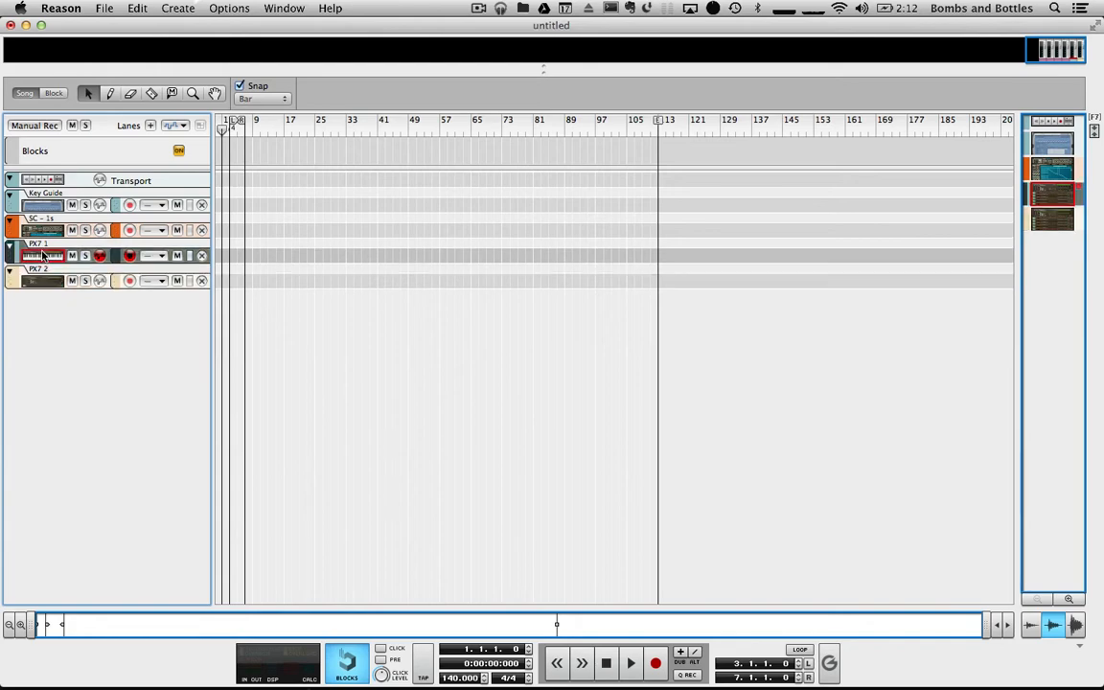
key("F7")
key("F6")
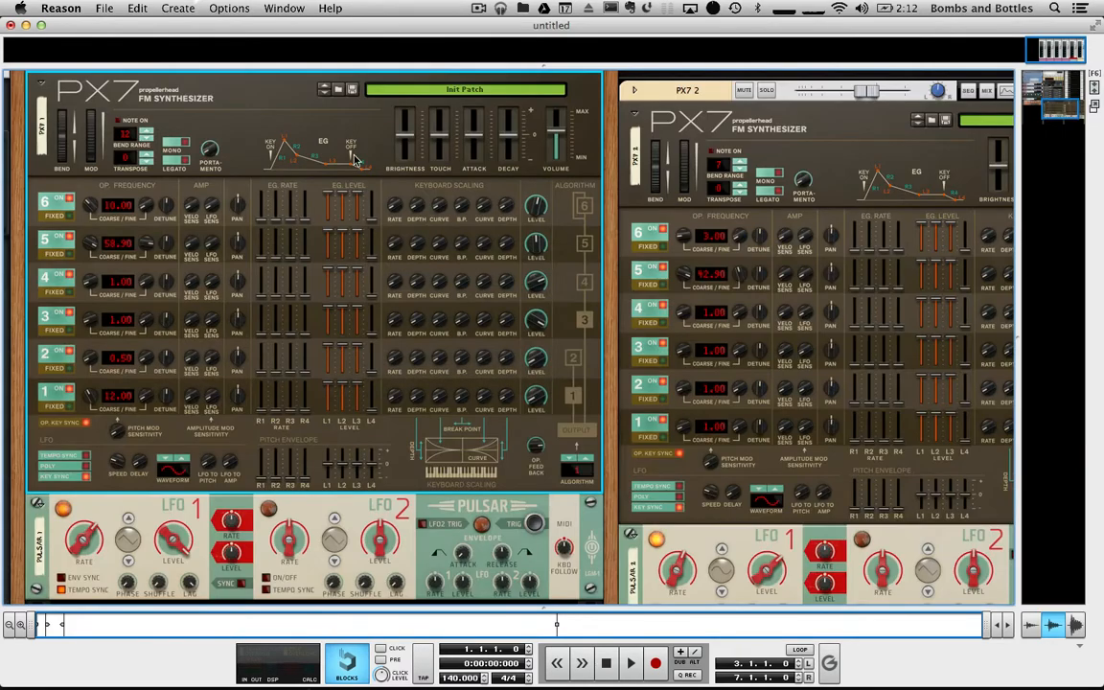
Show the on-screen piano keys, move their window off PX7 1's operator controls and play a few test notes
key("F4")
left_click_drag(364, 91, 817, 36)
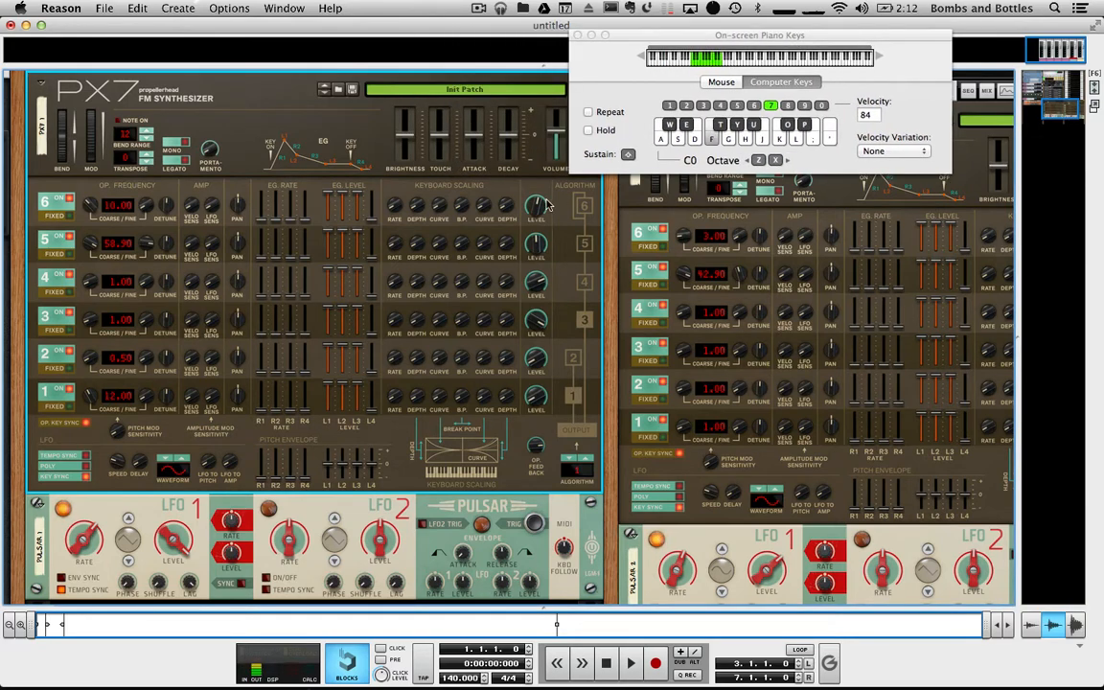
key("k")
key("g")
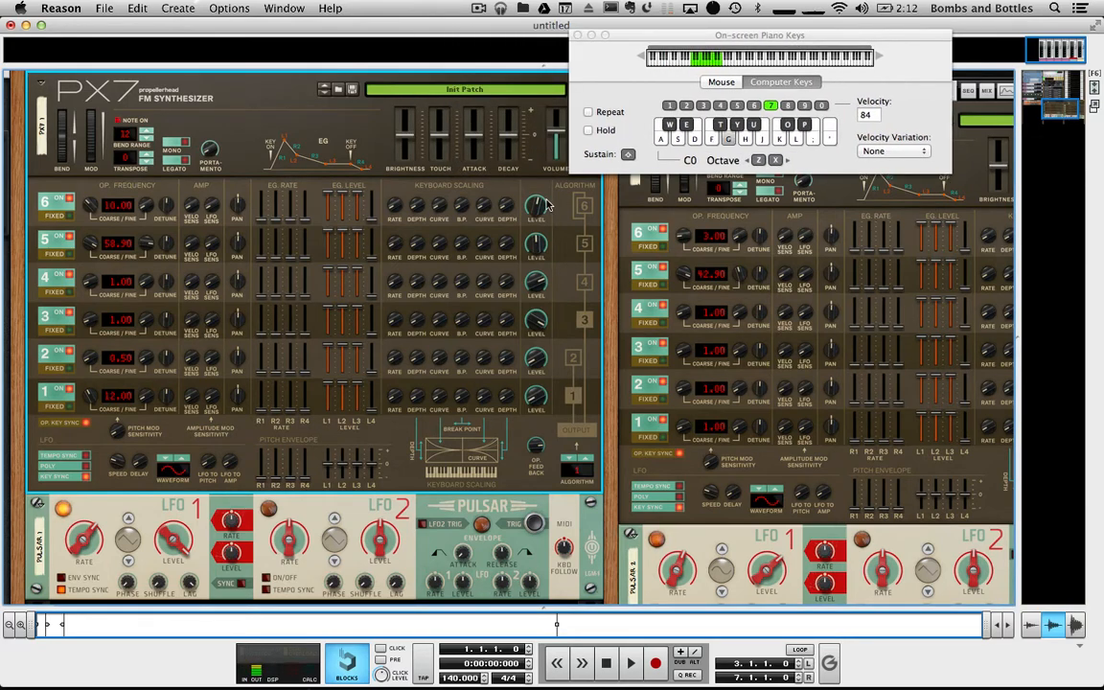
On PX7 1, lower operator 5's frequency to 34.10 with the fine control and raise operator 6's output level
mouse_move(537, 208)
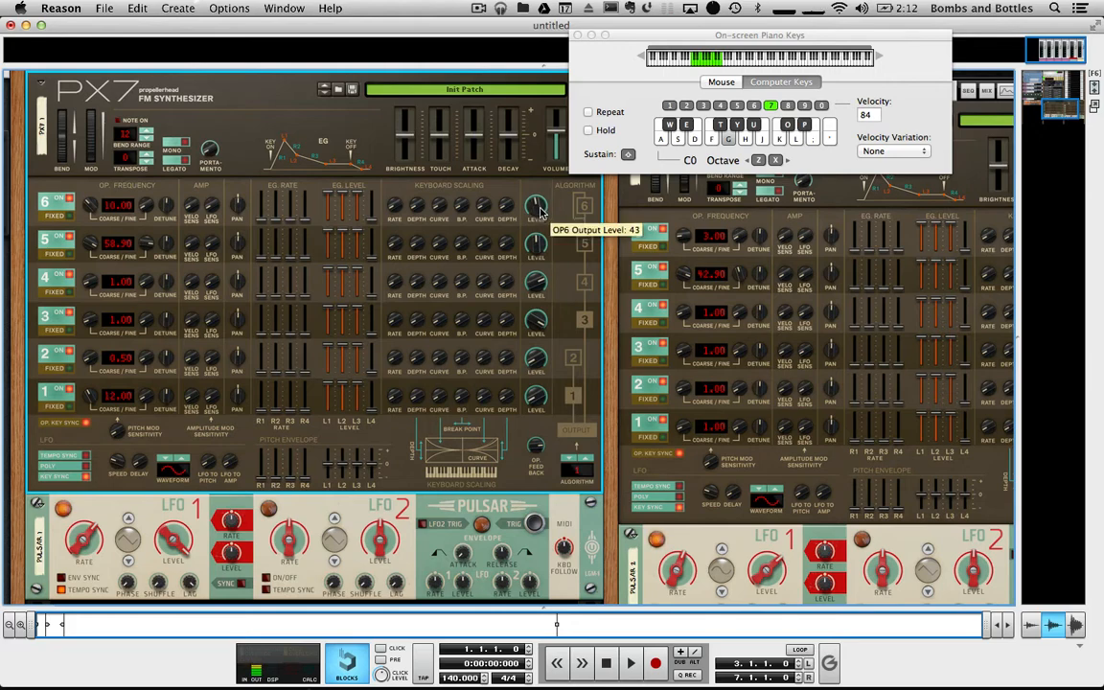
left_click_drag(145, 243, 164, 286)
left_click_drag(529, 245, 534, 204)
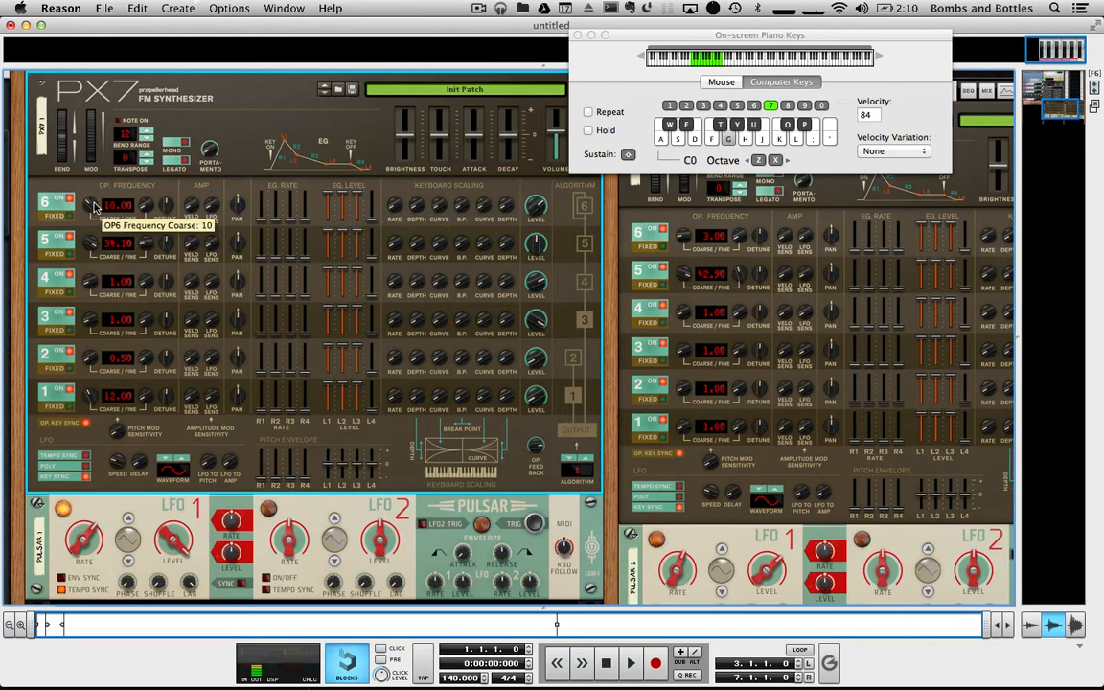
Set operator 6's frequency on PX7 1 to 9.00 and audition the sound with several notes
left_click_drag(91, 205, 94, 209)
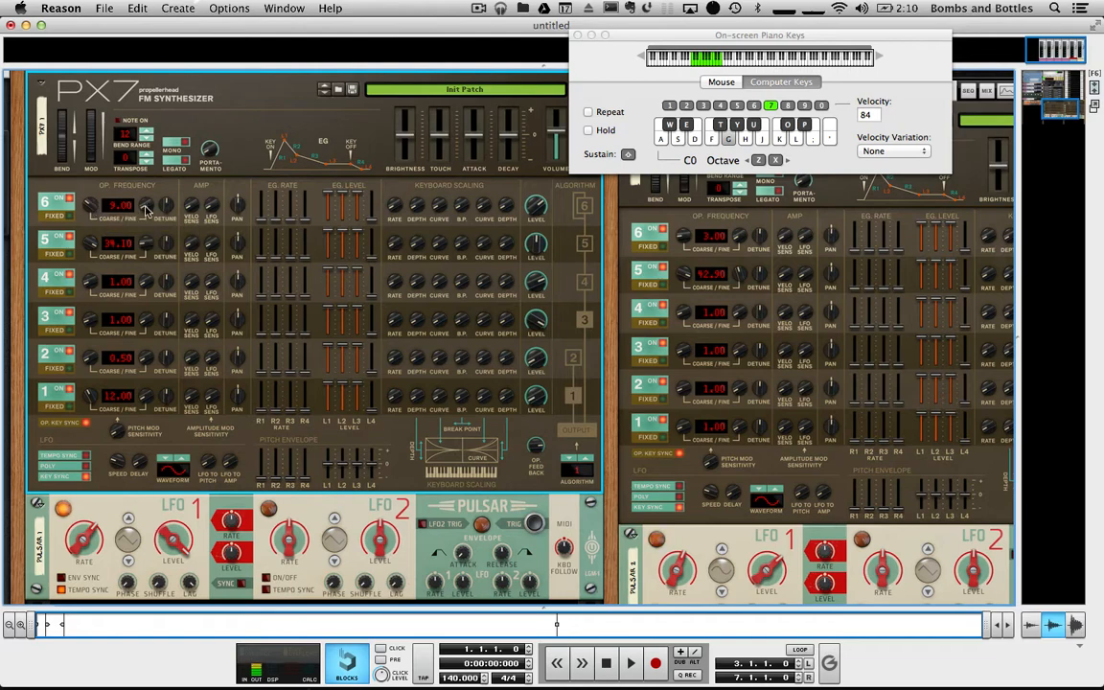
left_click_drag(145, 207, 142, 207)
key("k")
key("j")
key("g")
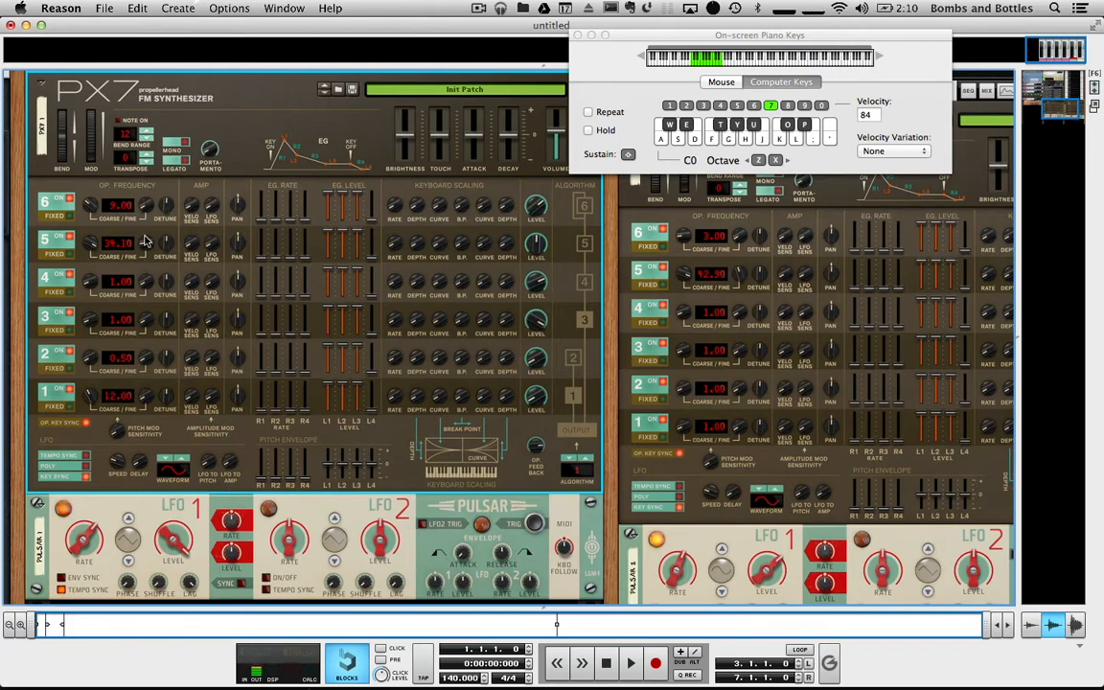
Switch operator 5 of PX7 1 to fixed frequency at 2089 and audition it across low and high notes
left_click(187, 141)
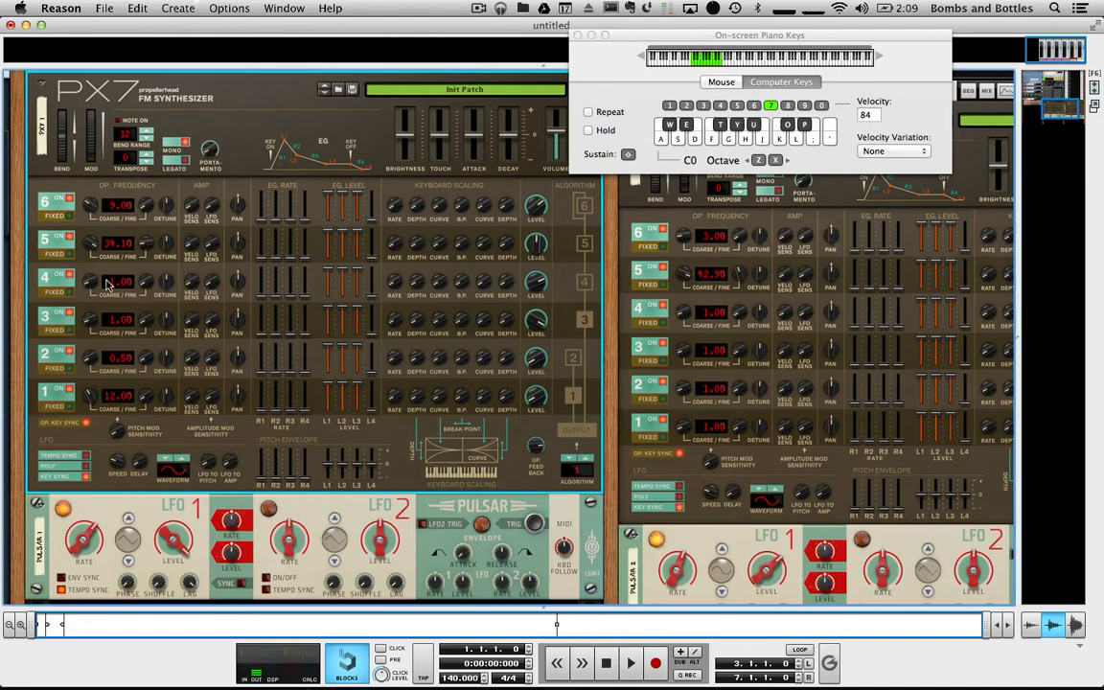
left_click(57, 254)
key("g")
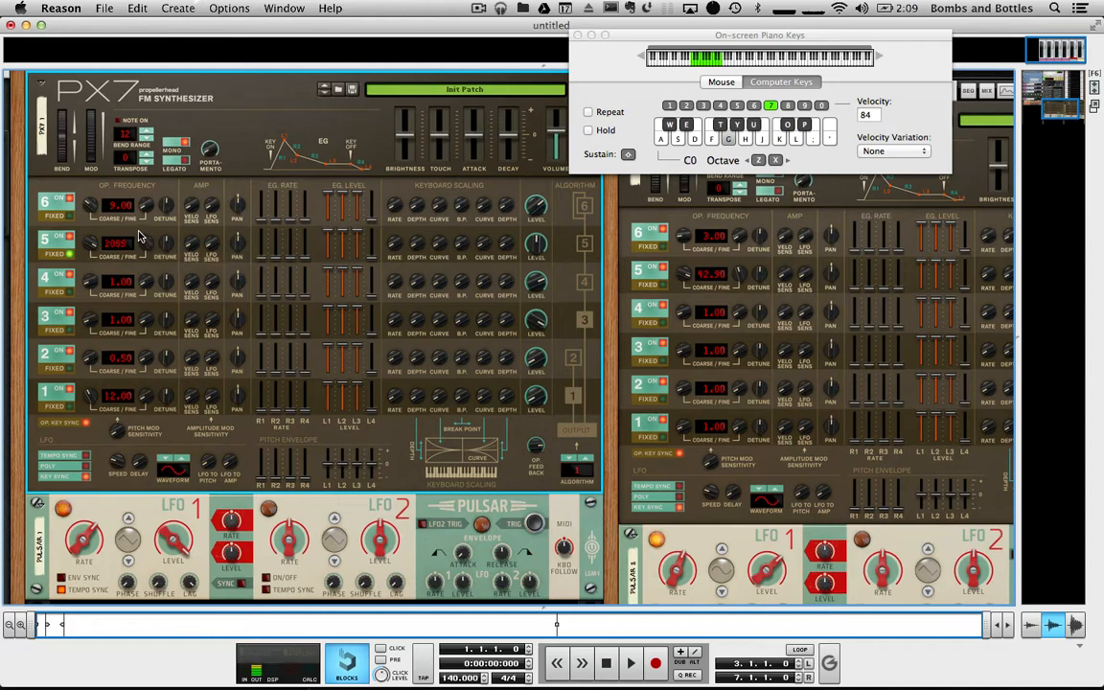
key("k")
key("l")
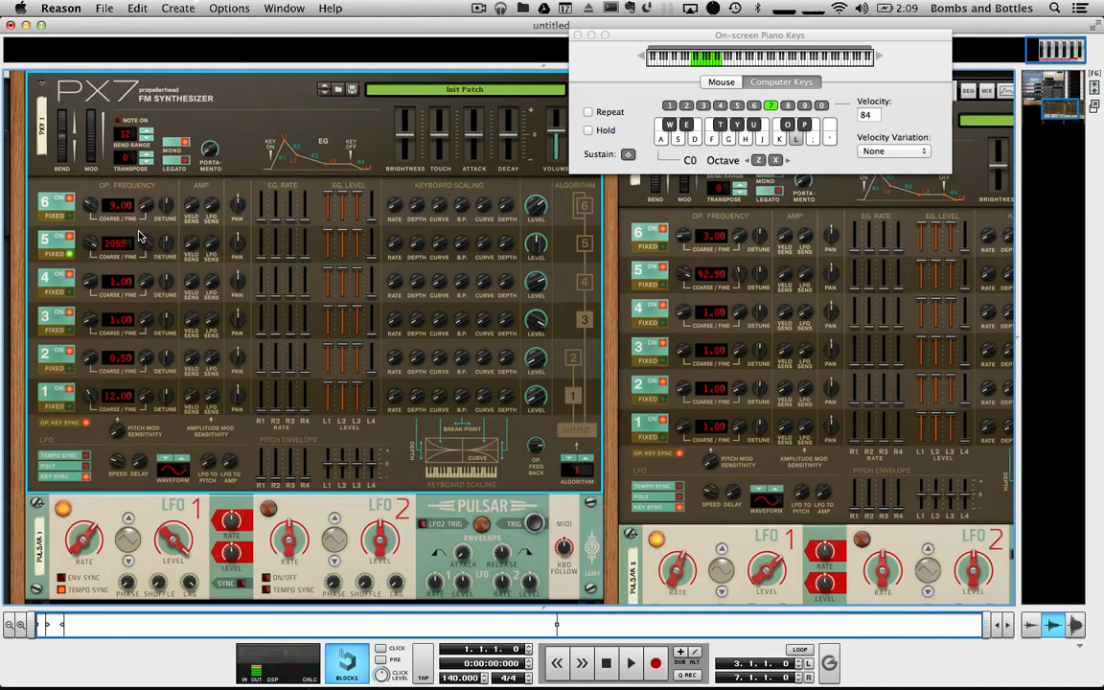
key("d")
key("semicolon")
key("f")
key("j")
key("g")
key("h")
key("g")
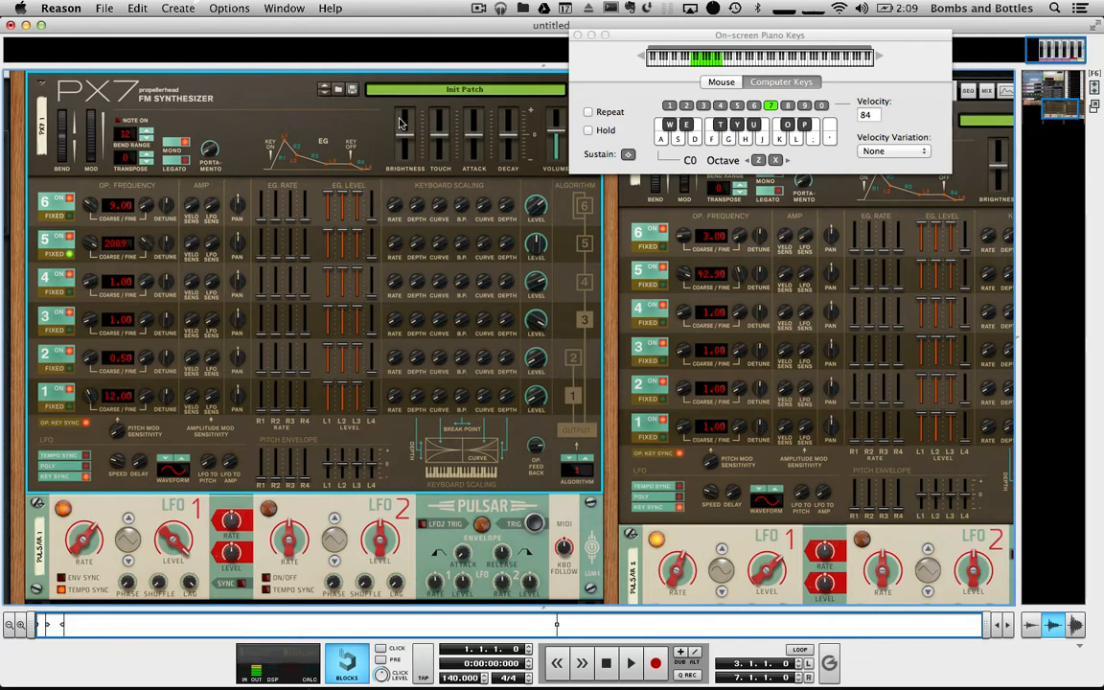
Bring the PX7 2 synthesizer into view in the rack and move the piano keys window off its controls
left_click_drag(598, 50, 102, 72)
key("F7")
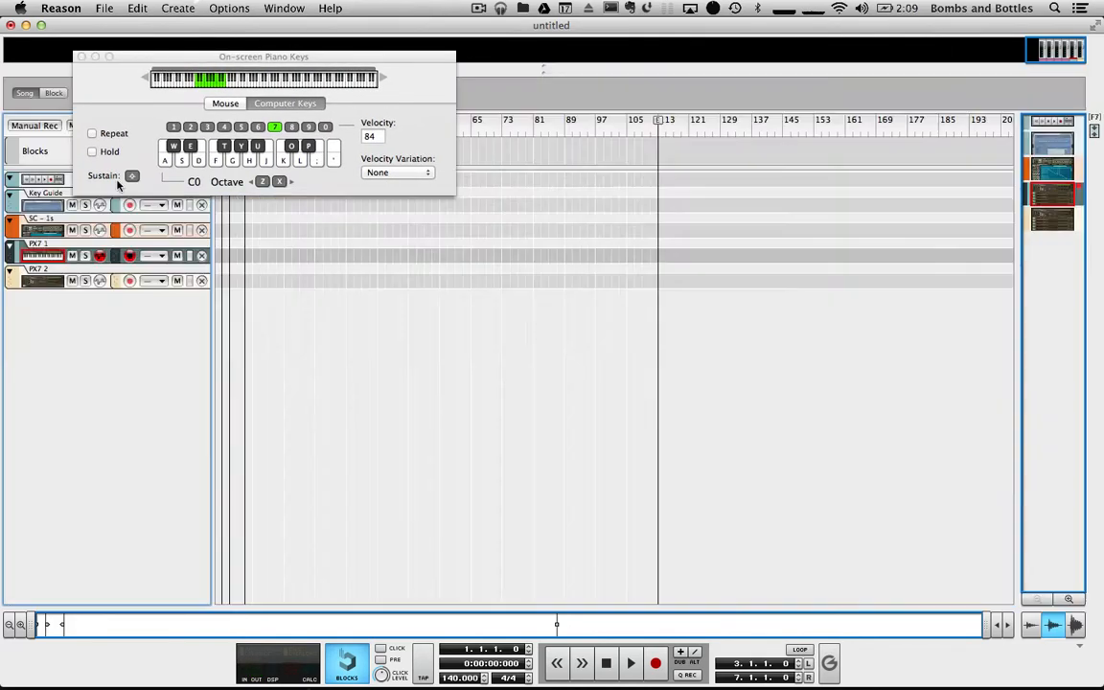
key("F6")
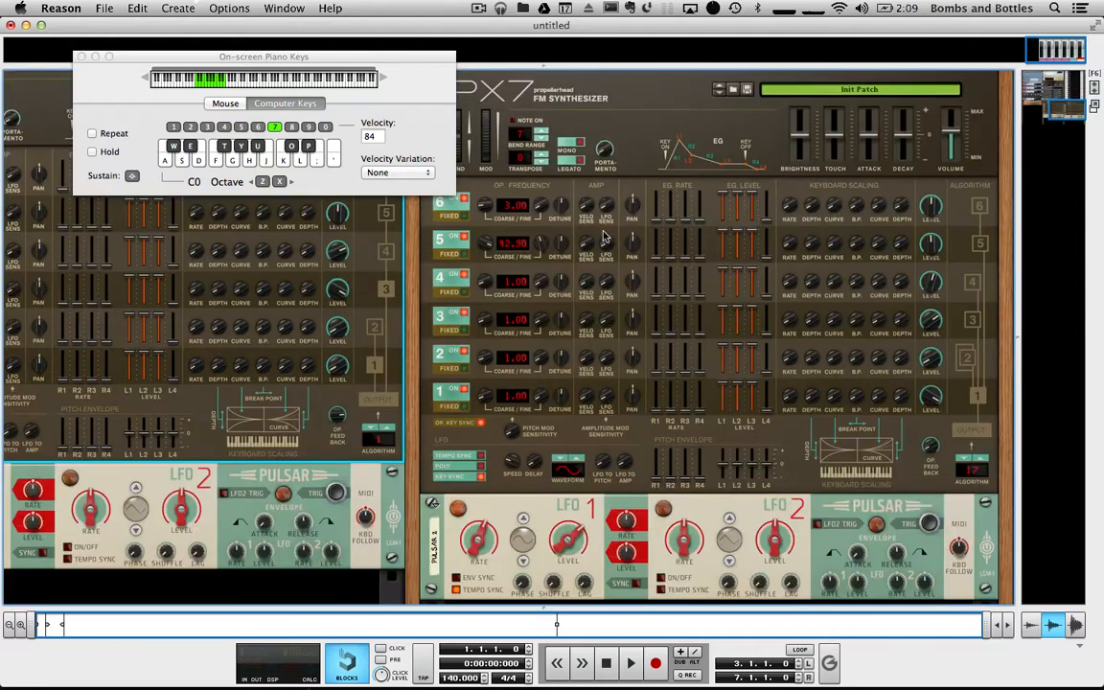
left_click_drag(408, 63, 367, 67)
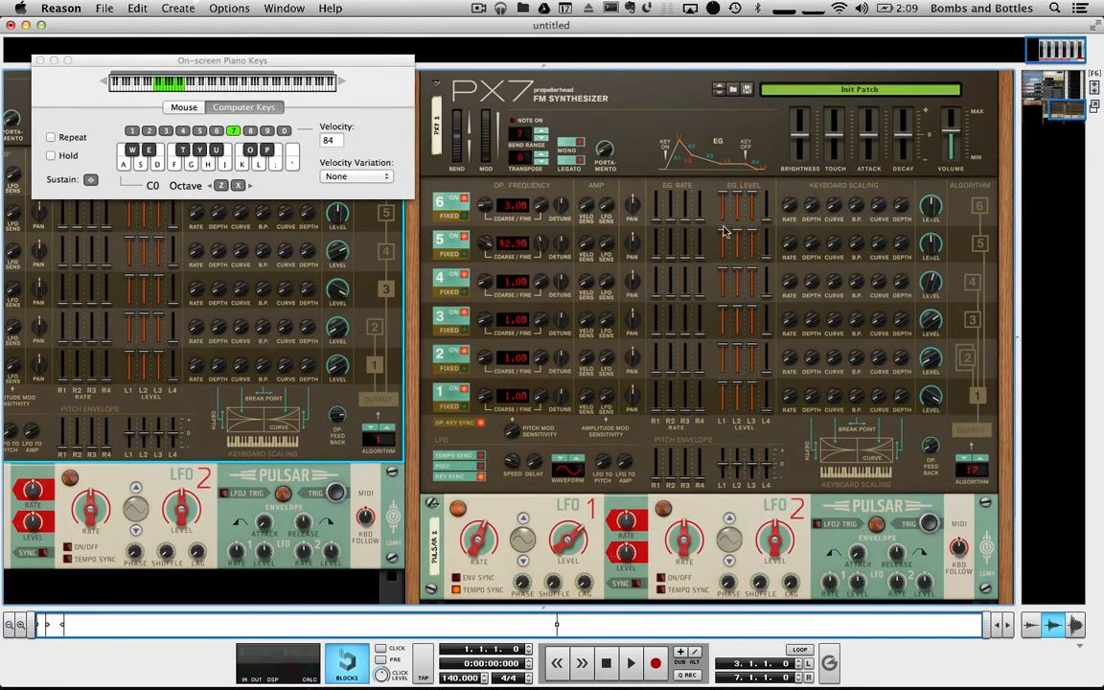
Play a few test notes on PX7 2 to hear its current sound
key("f")
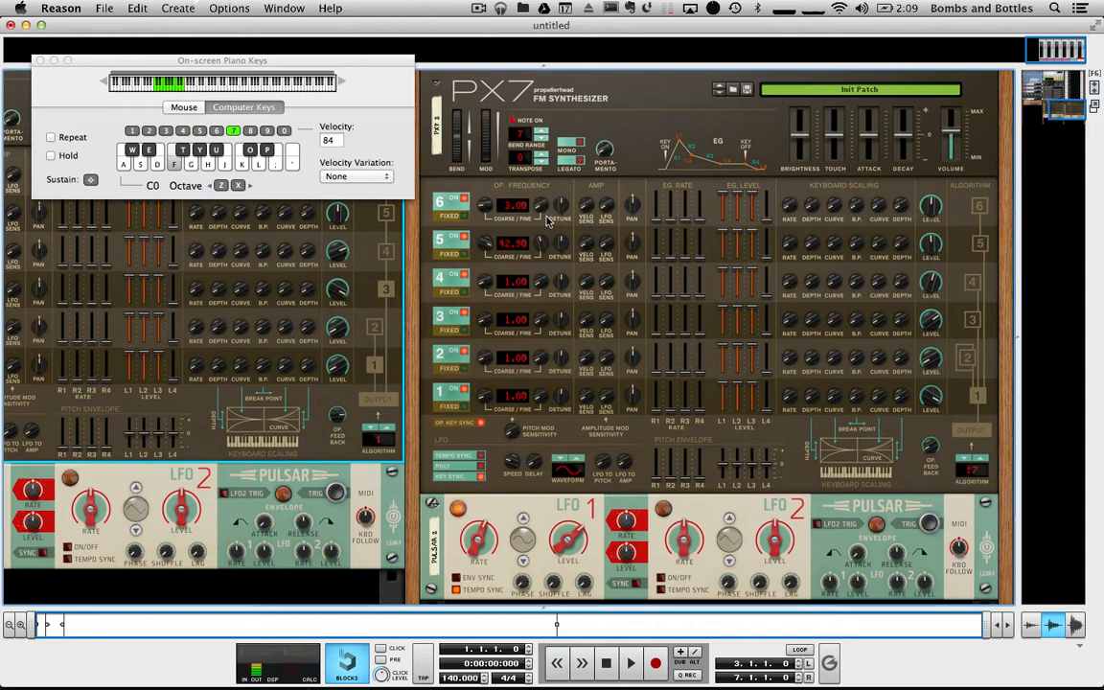
key("k")
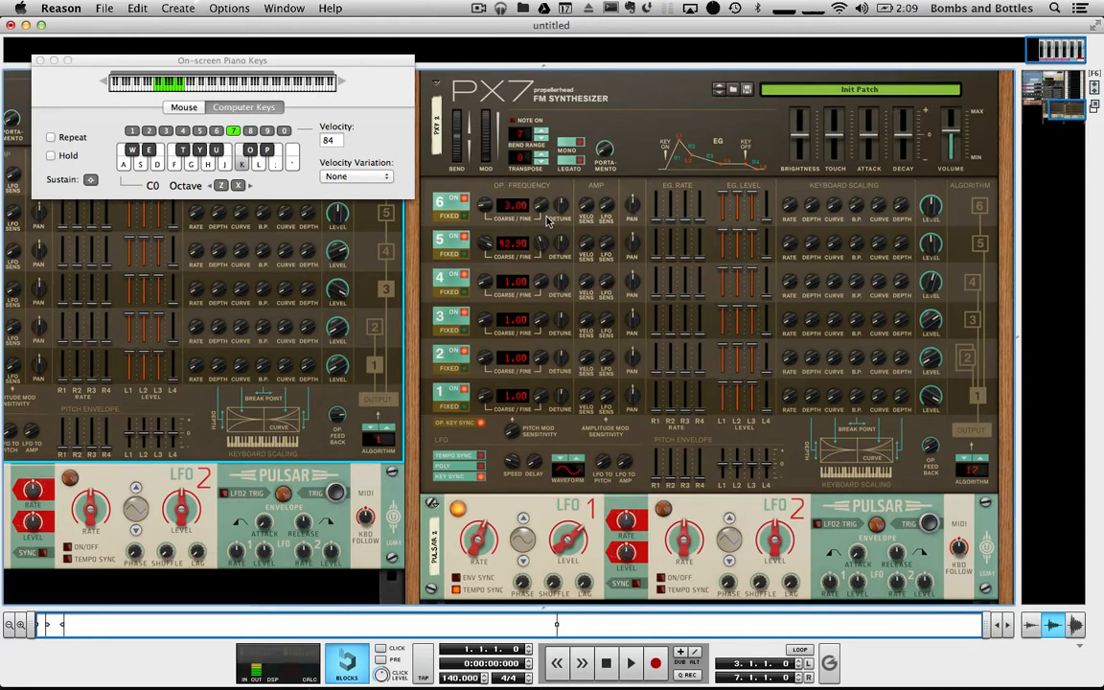
key("g")
On PX7 2, set operator 6's frequency to 12.00 and operator 5's frequency to 31.80
left_click(930, 209)
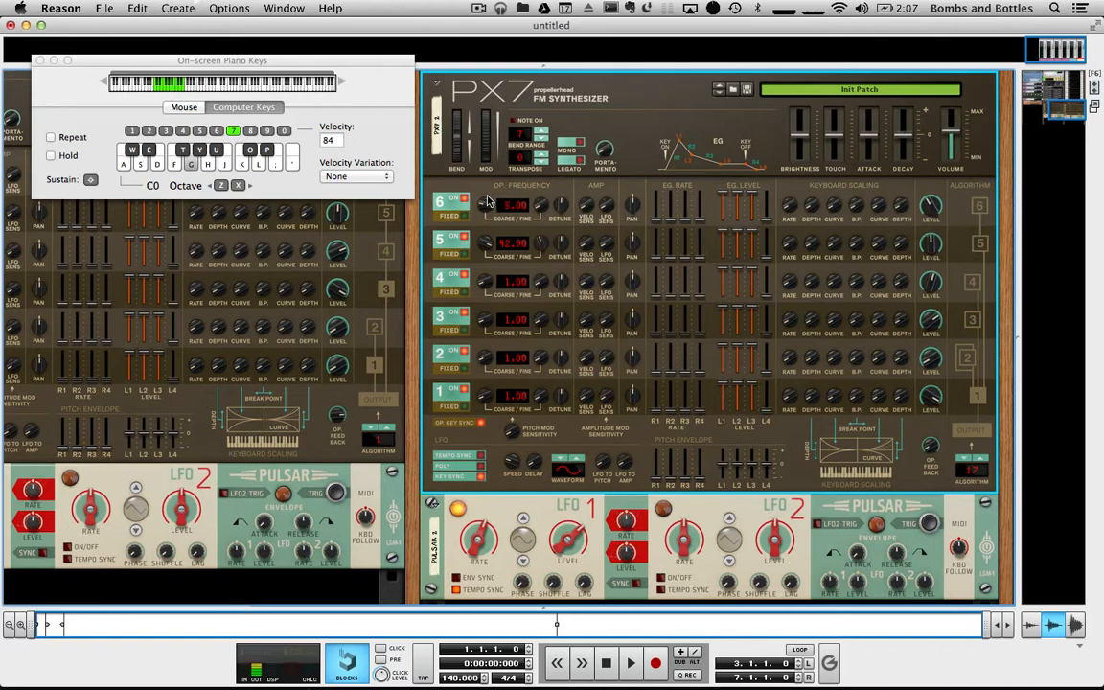
left_click_drag(487, 201, 441, 175)
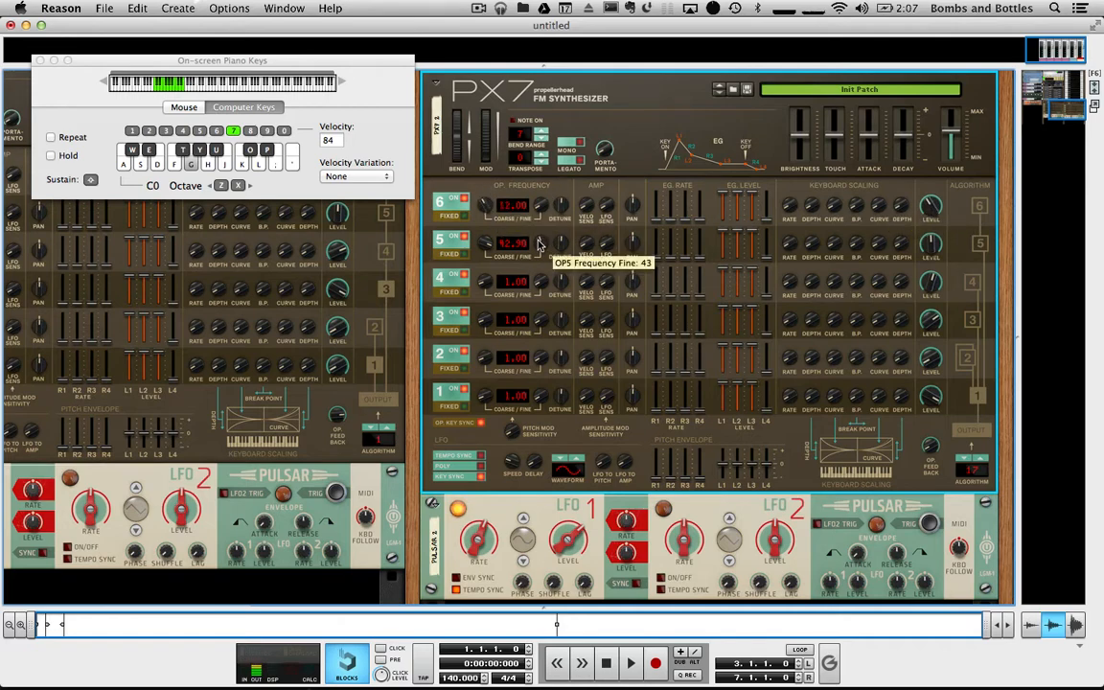
left_click_drag(538, 234, 548, 273)
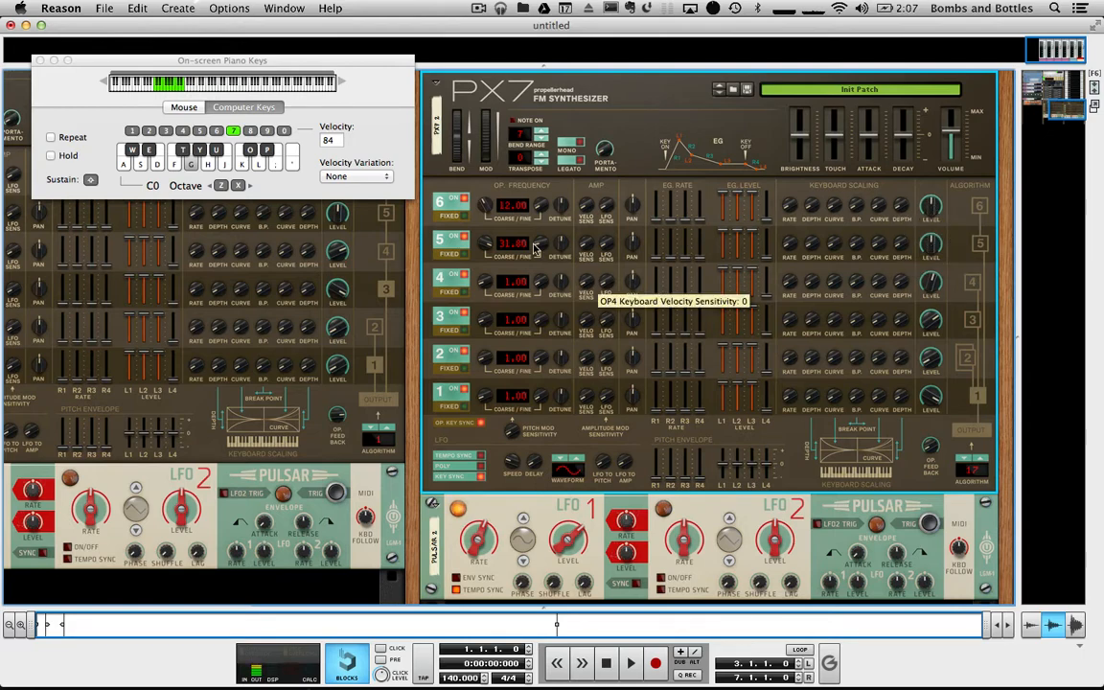
Switch operator 5 of PX7 2 to fixed frequency at 2042 and fine-tune operator 6's frequency to 18.48
left_click(467, 255)
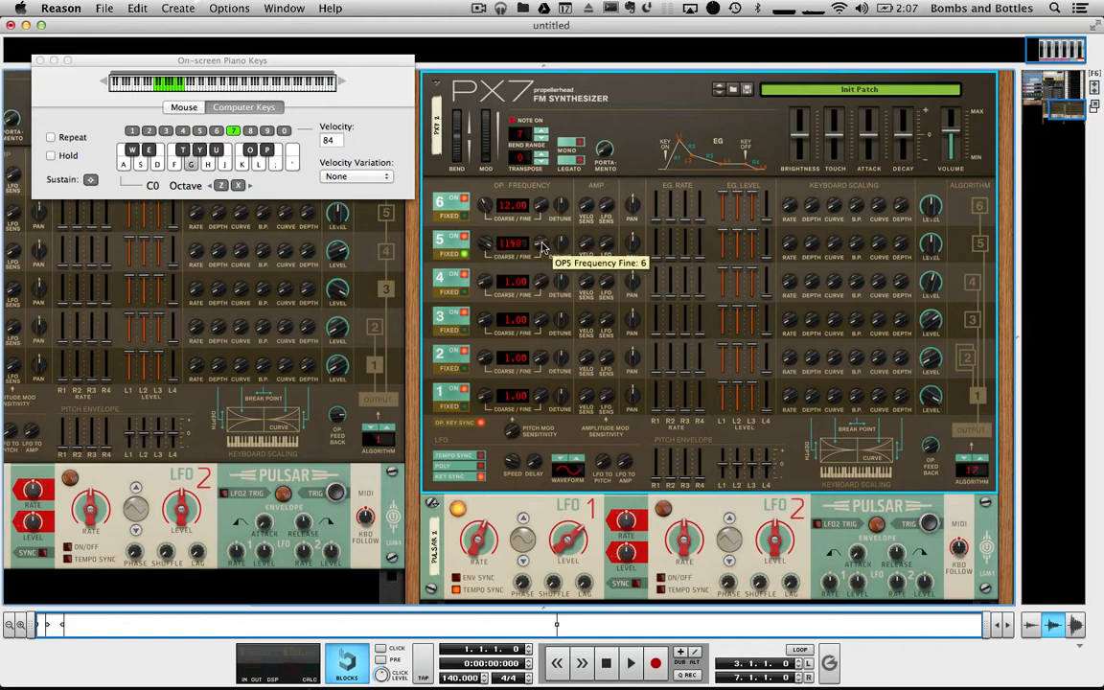
left_click_drag(540, 245, 538, 239)
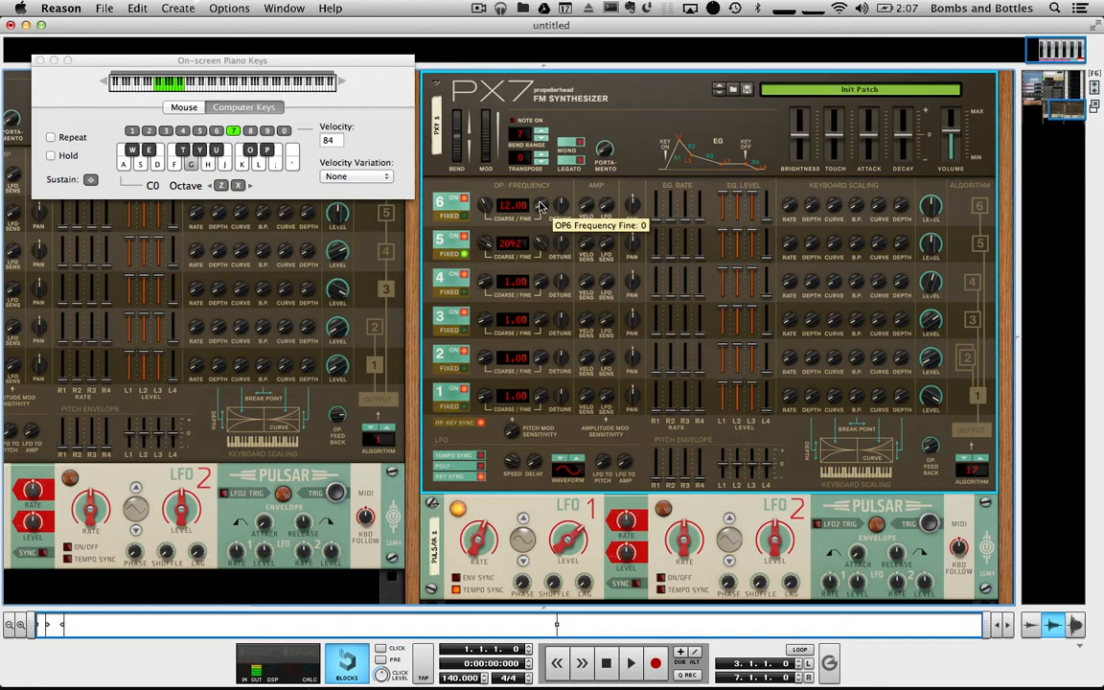
left_click_drag(540, 207, 534, 180)
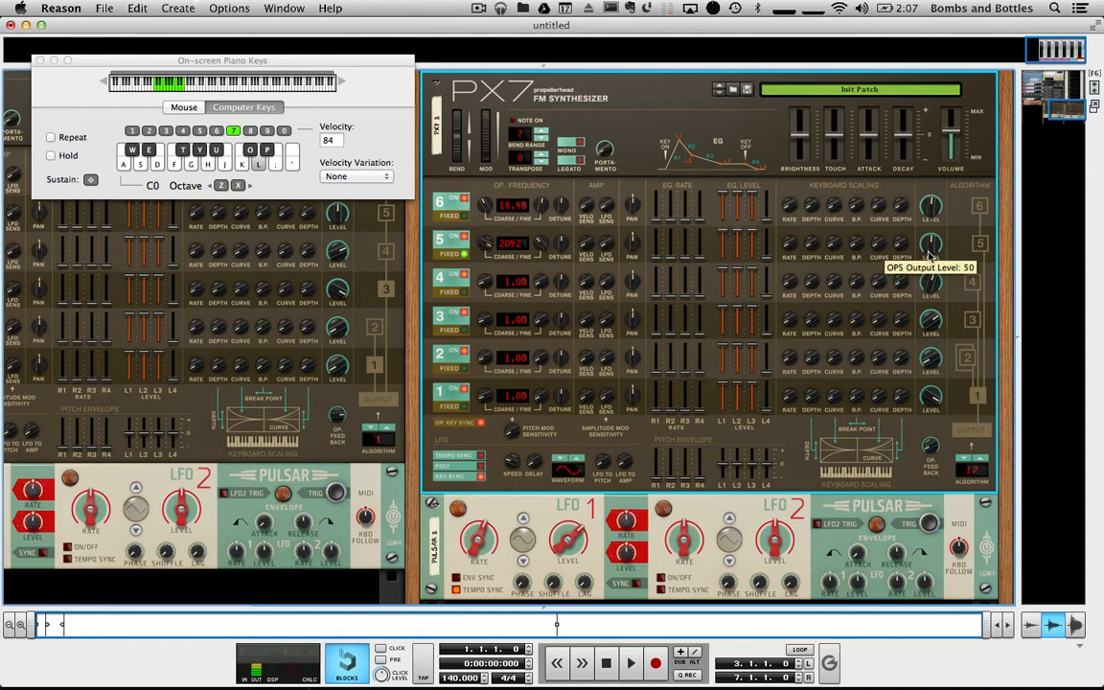
Audition the retuned PX7 2 sound with a descending run of notes
key("j")
key("h")
key("g")
key("d")
Select the PX7 2 track in the sequencer, return to the rack and close the on-screen piano keys
key("F7")
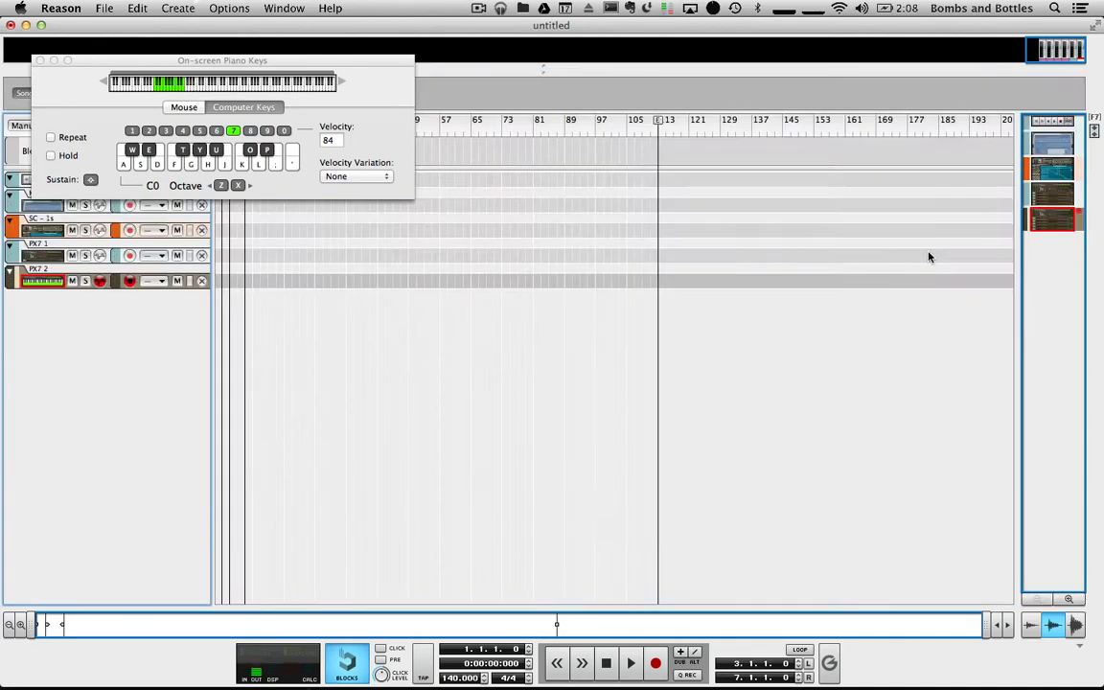
left_click(46, 278)
key("F6")
left_click_drag(350, 67, 509, 23)
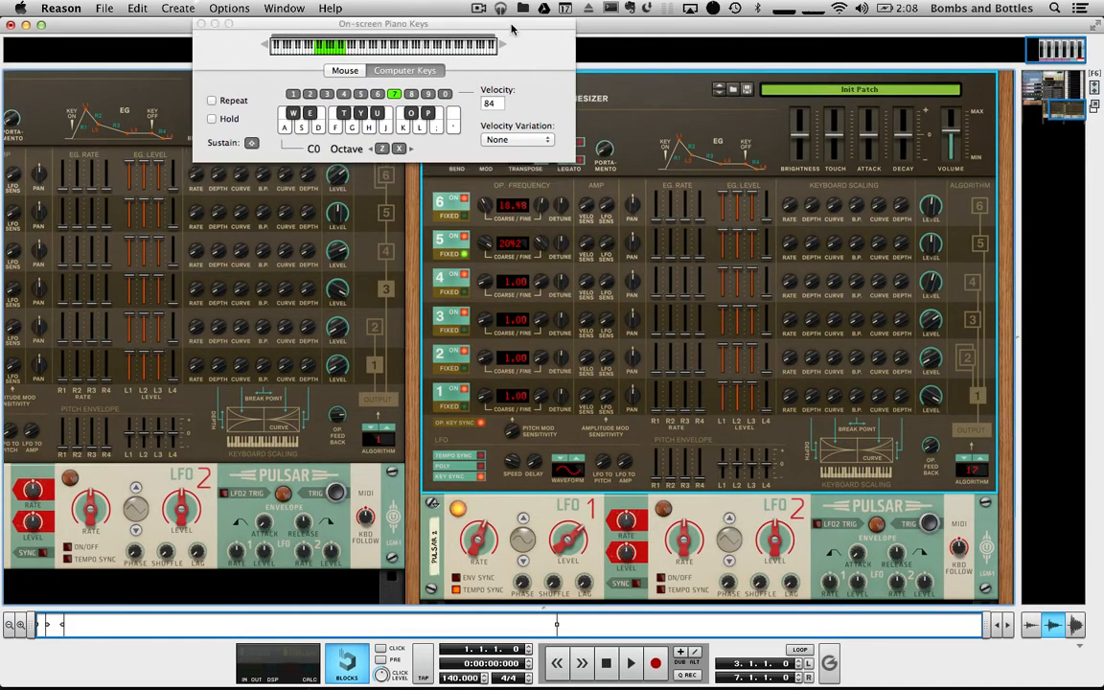
left_click(200, 24)
Fold up the PX7 2 mix channel together with its synthesizer and Pulsar devices in the rack
scroll(455, 240, "left", 5)
scroll(455, 240, "up", 2)
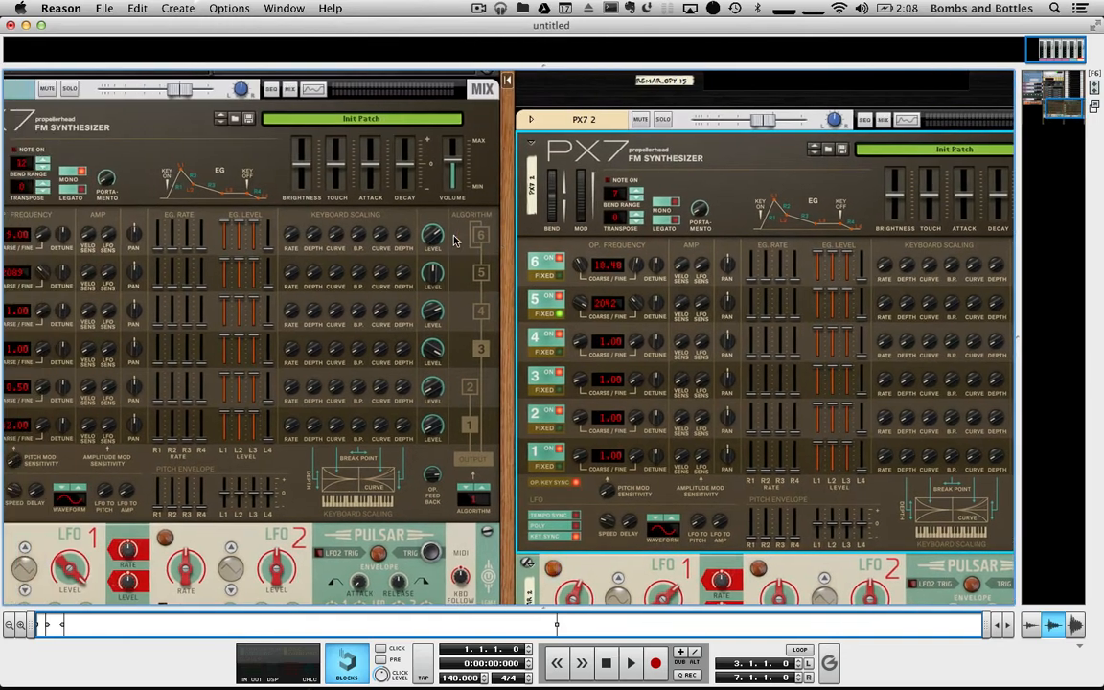
scroll(455, 235, "left", 3)
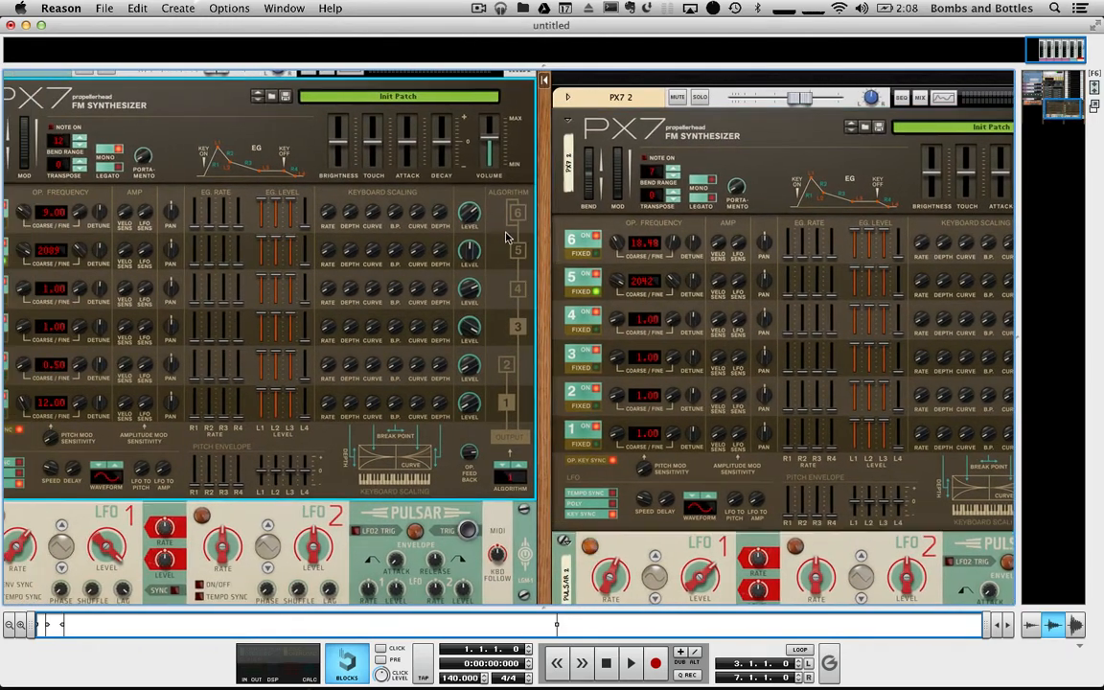
left_click(686, 138)
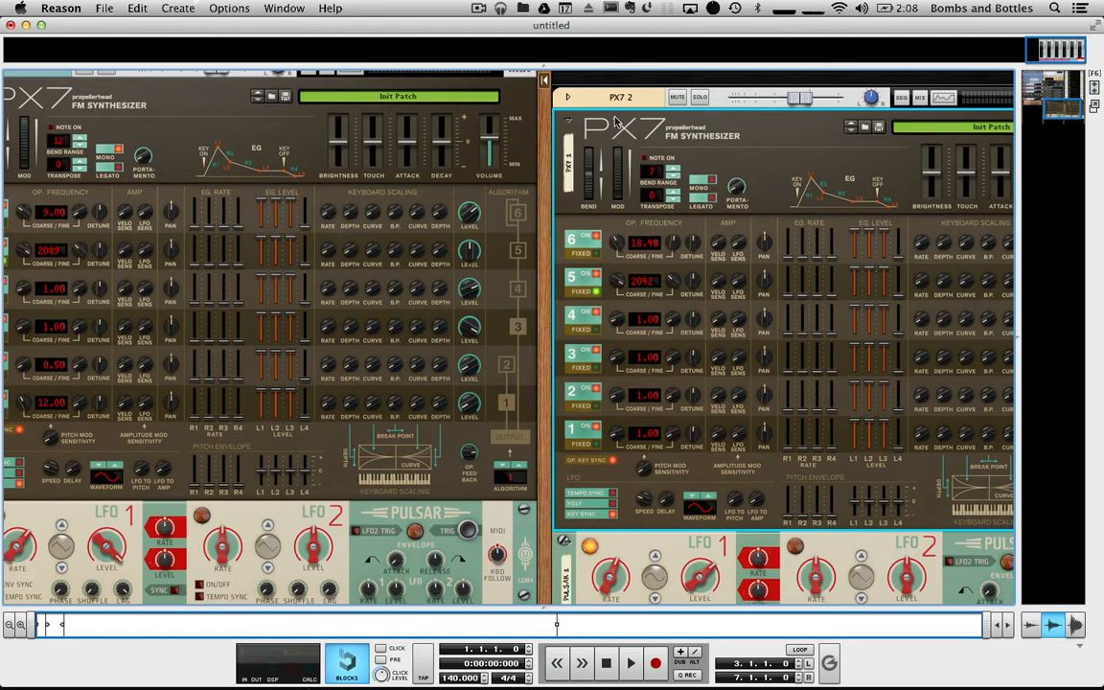
left_click(567, 97)
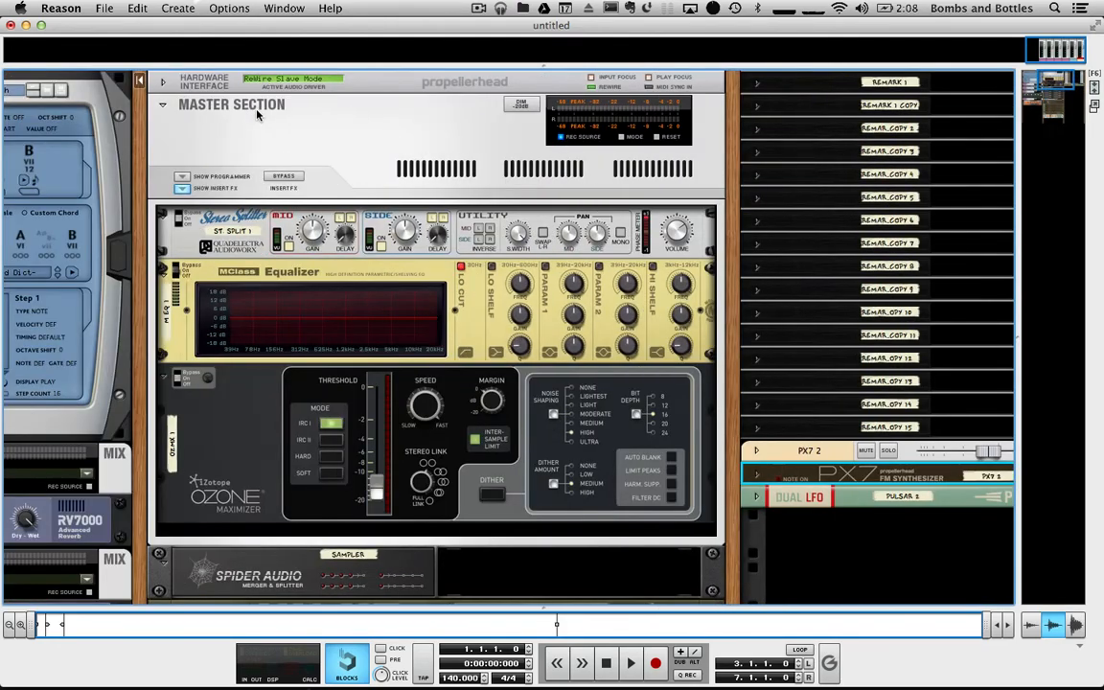
Fold up the devices in the remaining rack columns and move the on-screen piano keys clear of the PX7 1 column
left_click(163, 108, "alt")
scroll(119, 96, "left", 8)
left_click(36, 84, "alt")
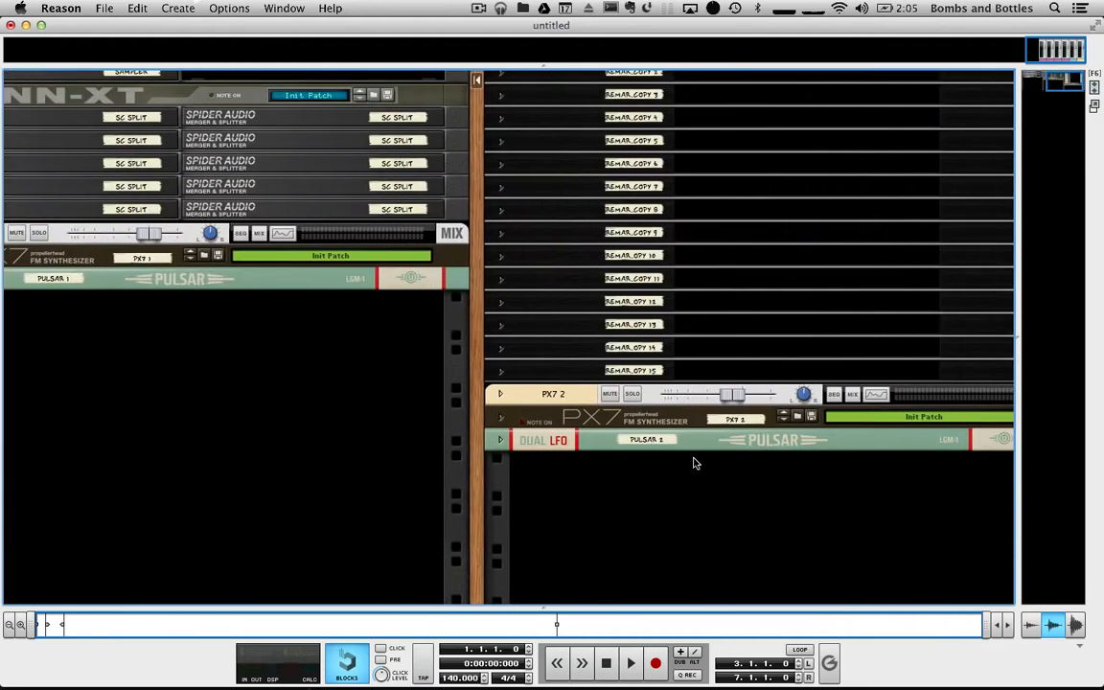
scroll(695, 462, "right", 2)
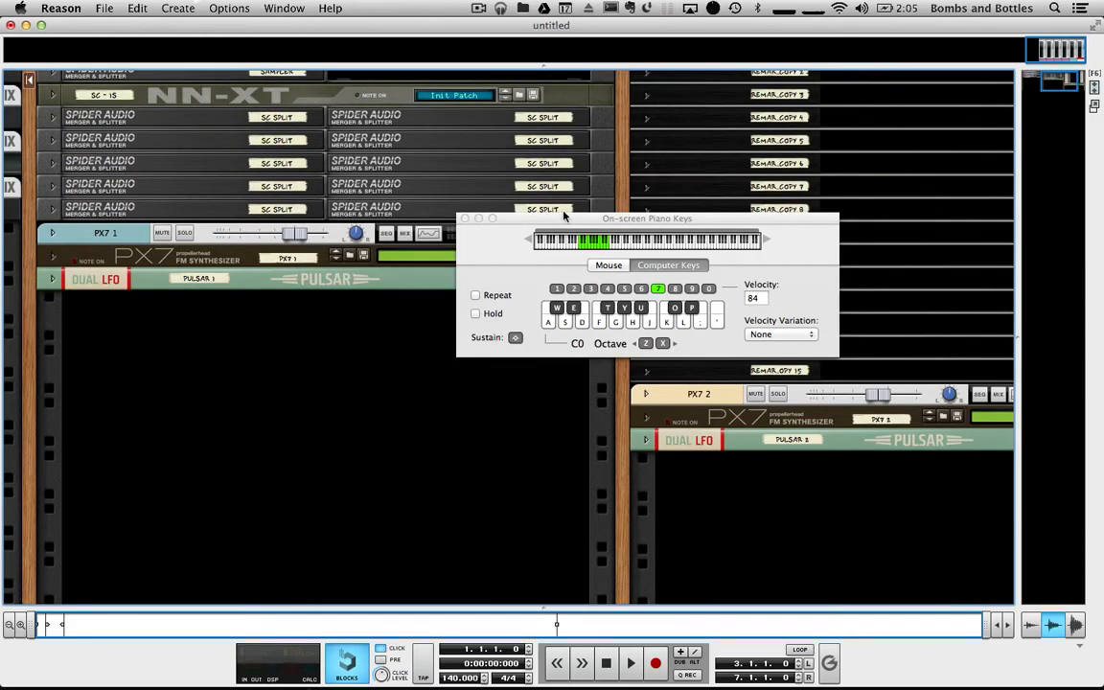
left_click_drag(565, 217, 564, 91)
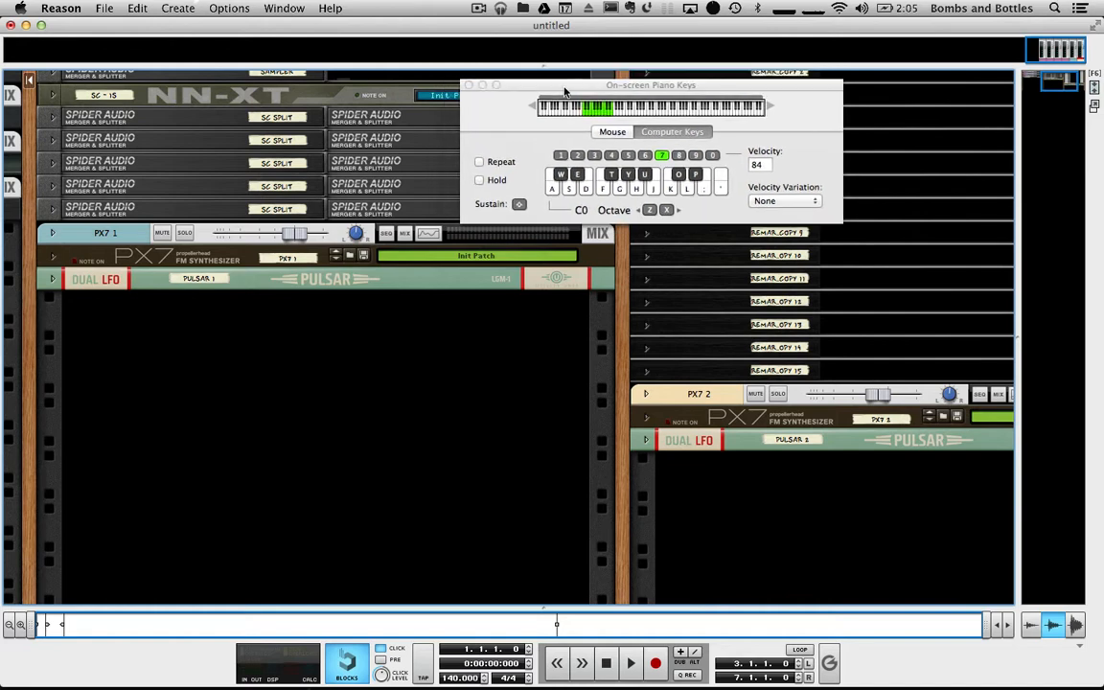
Create a Thor Polysonic Synthesizer in the empty space below Pulsar 1 and lower its mix channel level
right_click(325, 335)
mouse_move(378, 418)
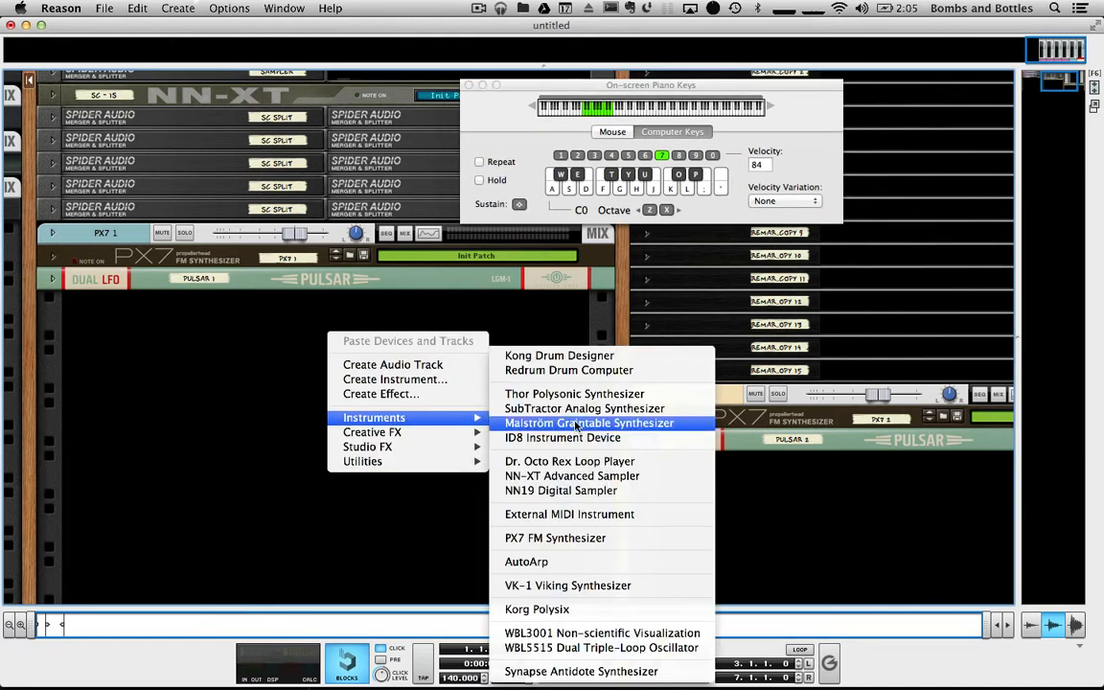
left_click(589, 402)
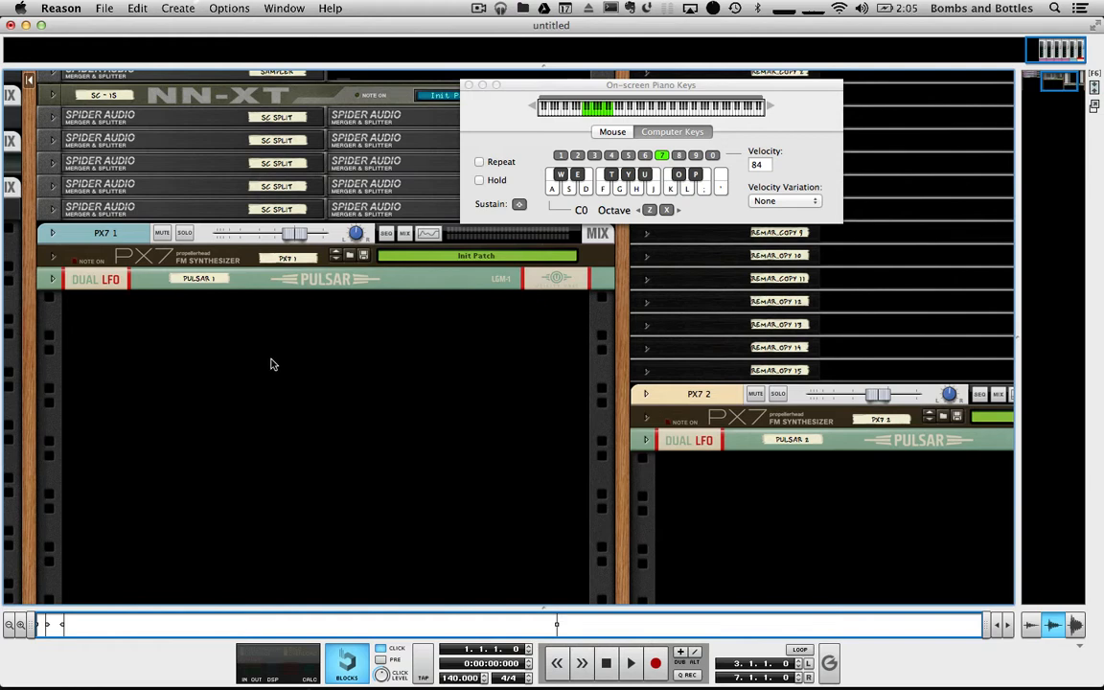
left_click(136, 405)
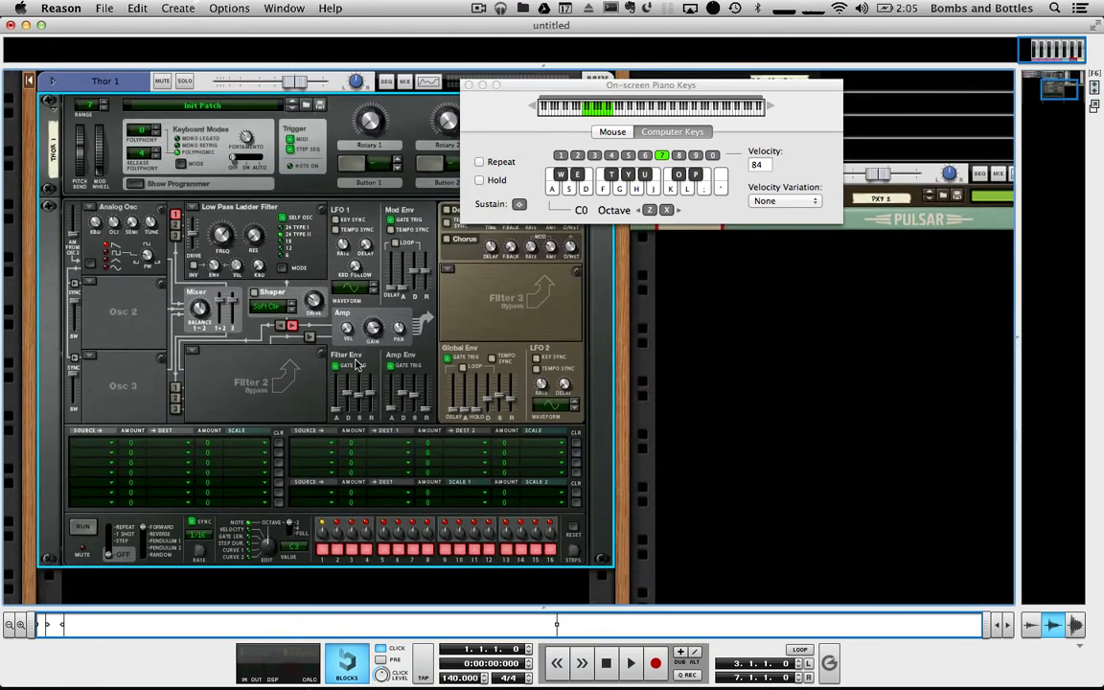
left_click(273, 81)
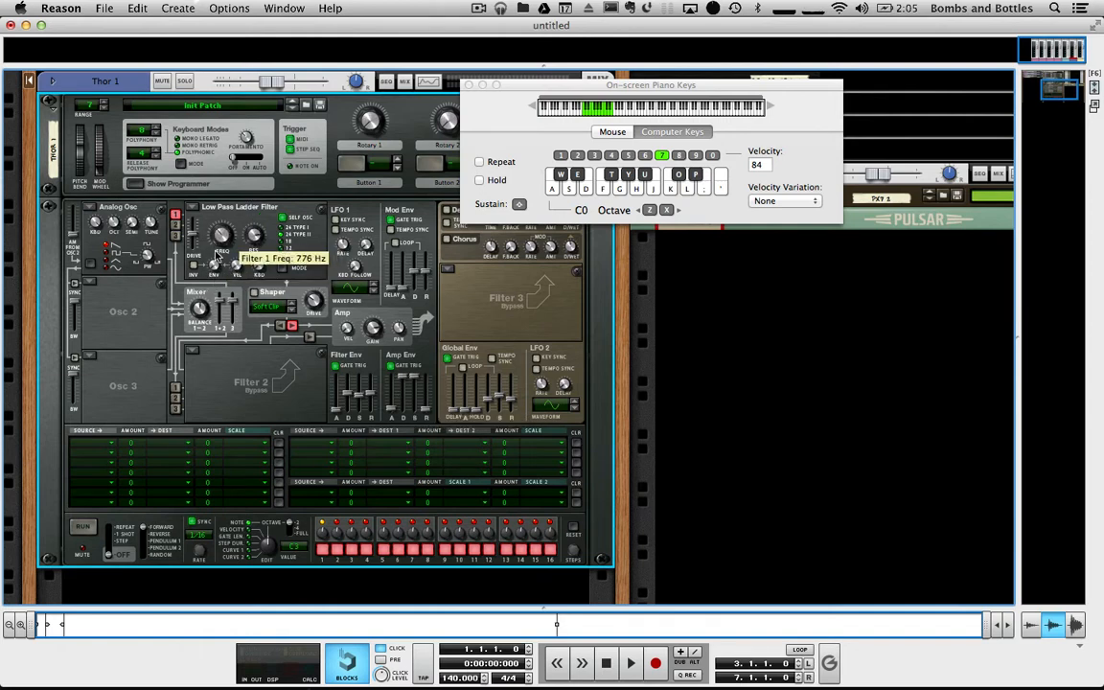
Add a Scream 4 distortion unit directly below the Thor synthesizer
scroll(486, 471, "down", 3)
right_click(600, 483)
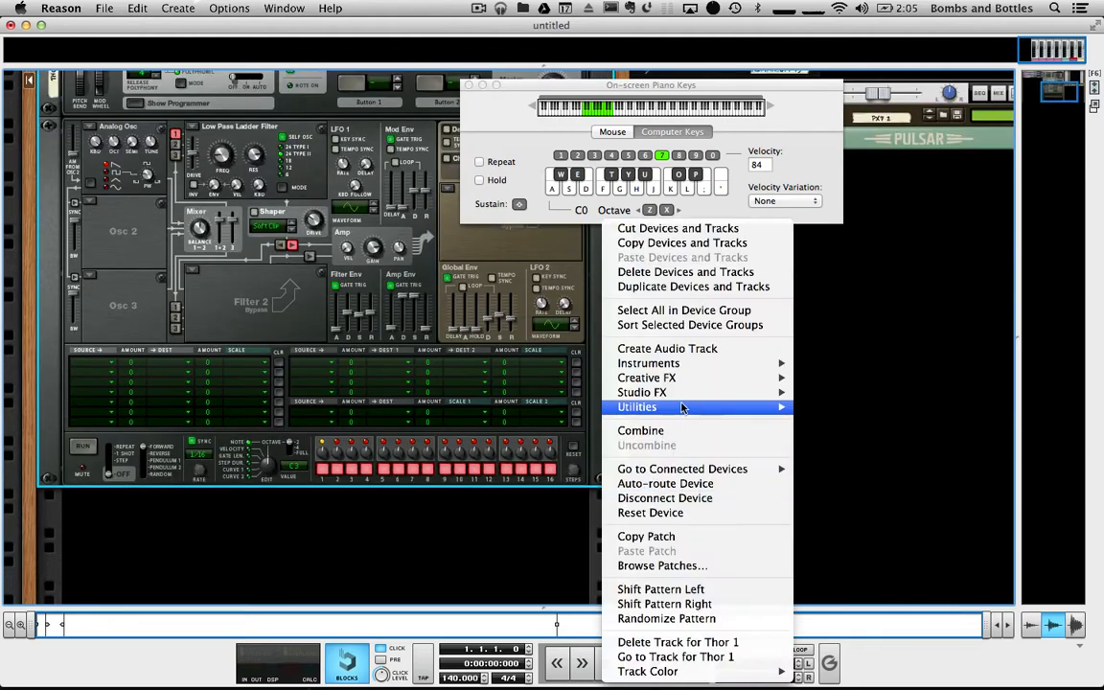
mouse_move(708, 378)
left_click(834, 445)
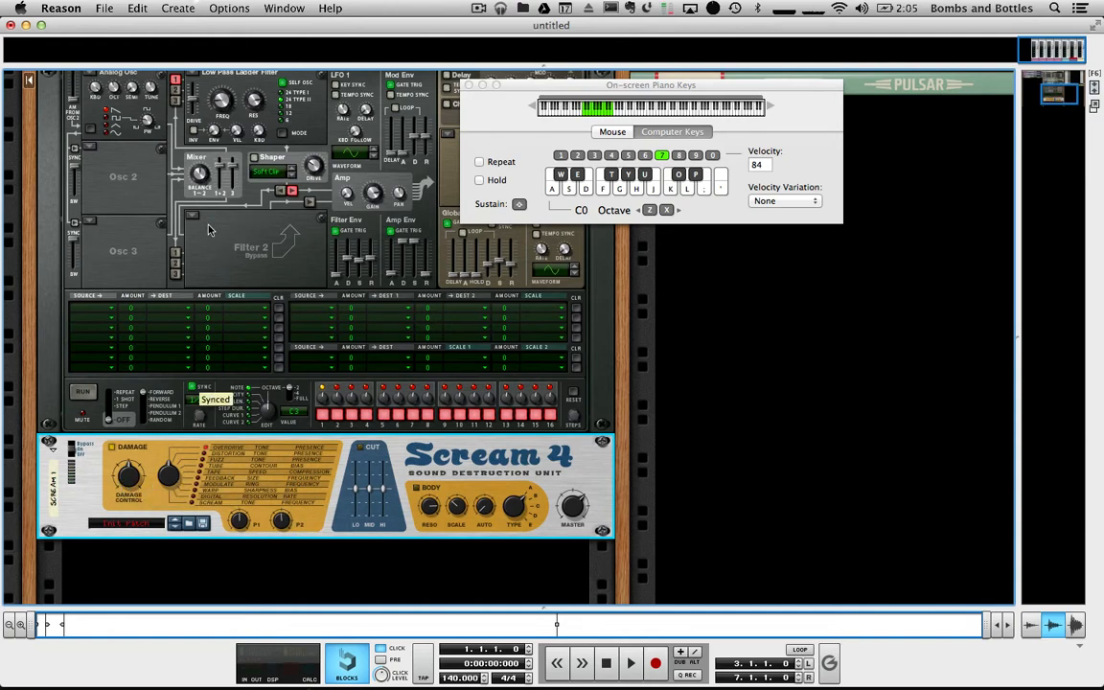
Route Thor's LFO 1 to Filter 1 frequency with an amount of 53 and set the filter frequency to 248 Hz
scroll(230, 223, "up", 2)
left_click(122, 422)
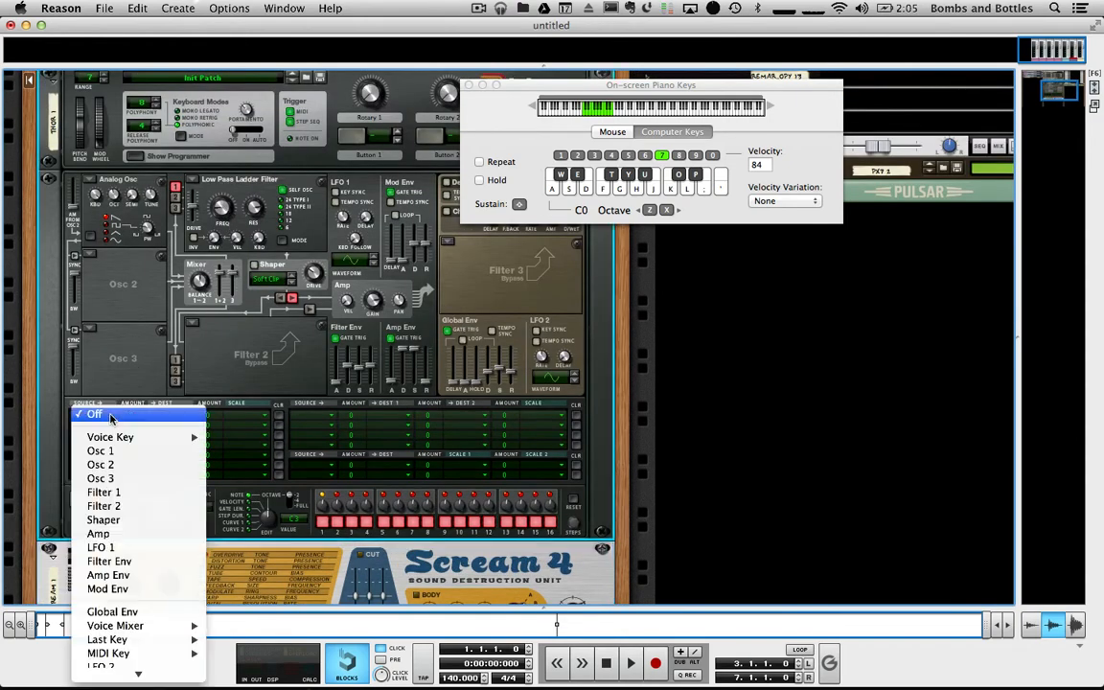
left_click(148, 549)
left_click(153, 417)
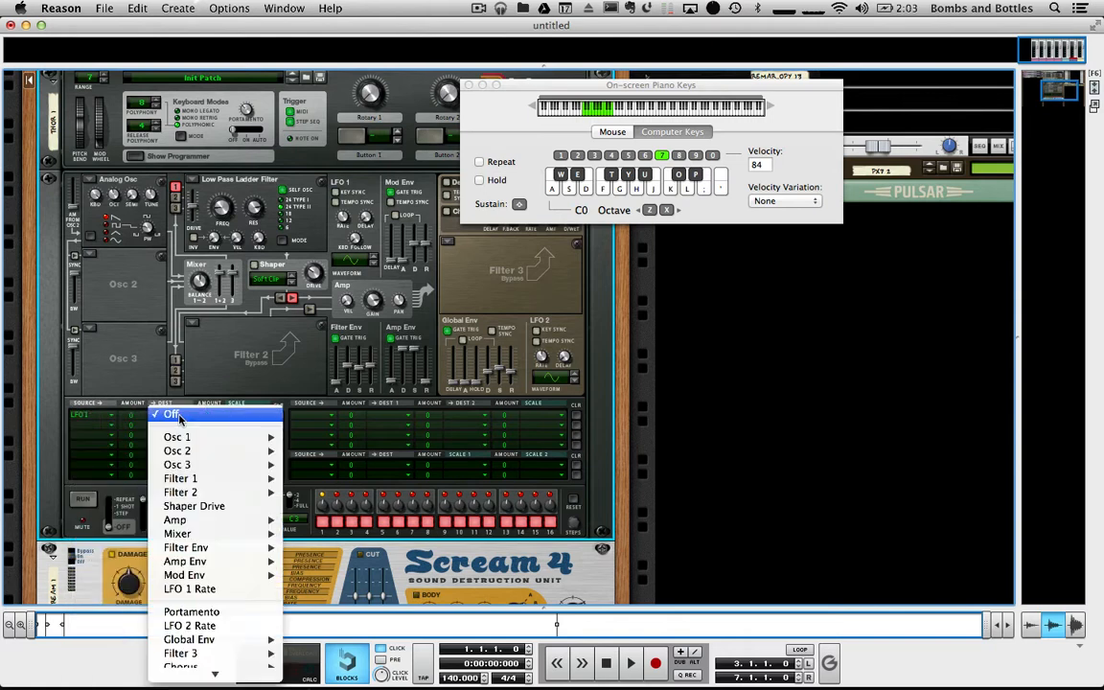
mouse_move(220, 491)
left_click(307, 505)
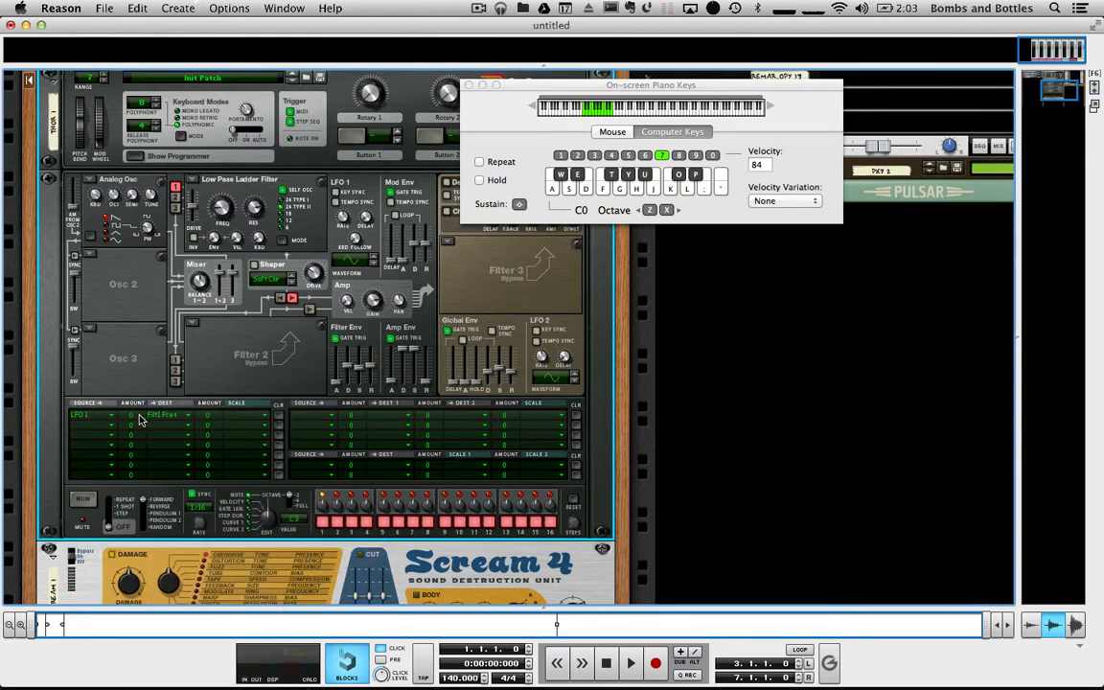
left_click_drag(138, 420, 129, 364)
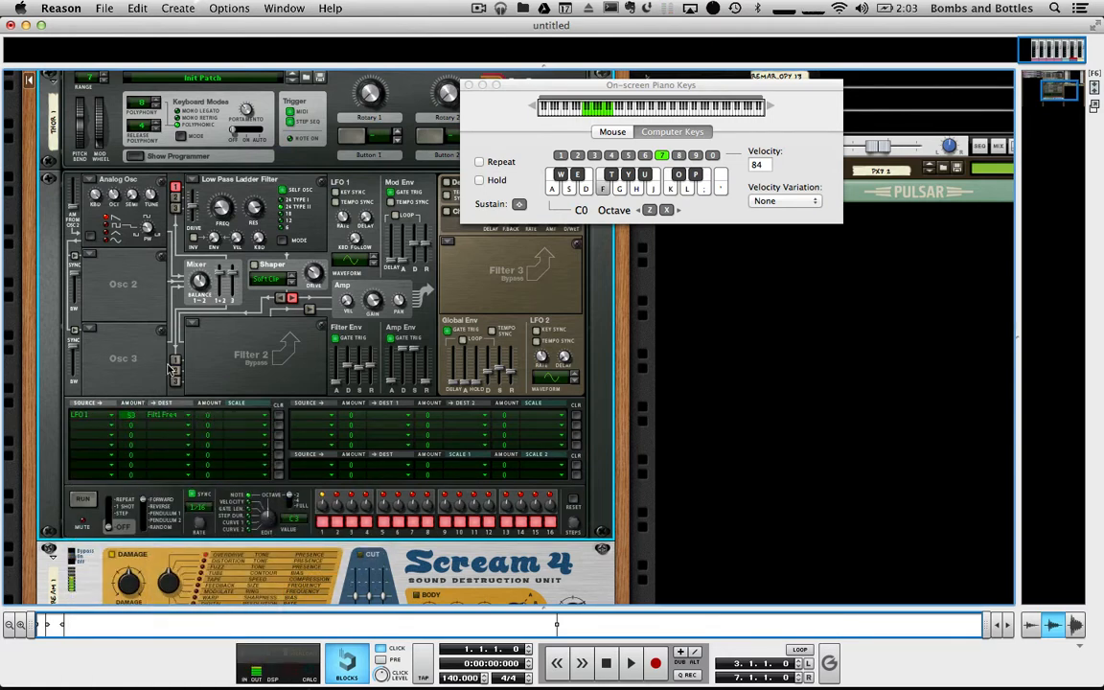
left_click_drag(222, 212, 223, 203)
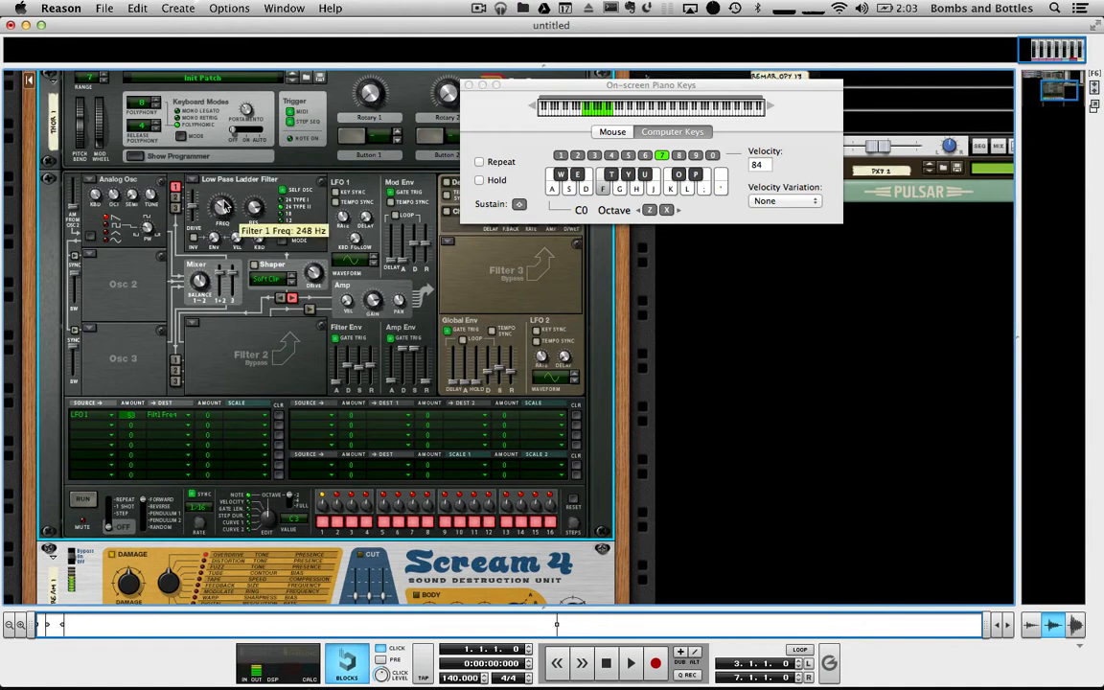
Set Scream 4's damage type to Digital and Thor's LFO 1 modulation amount to 72 while playing a note
scroll(235, 316, "down", 3)
left_click(238, 327)
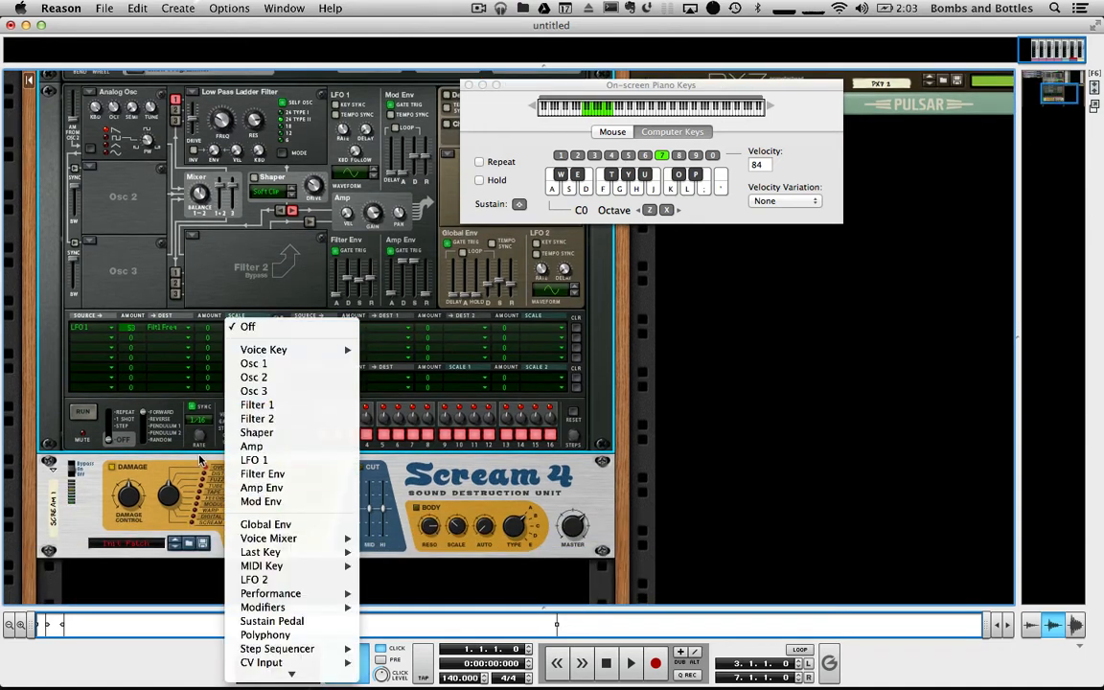
left_click(170, 467)
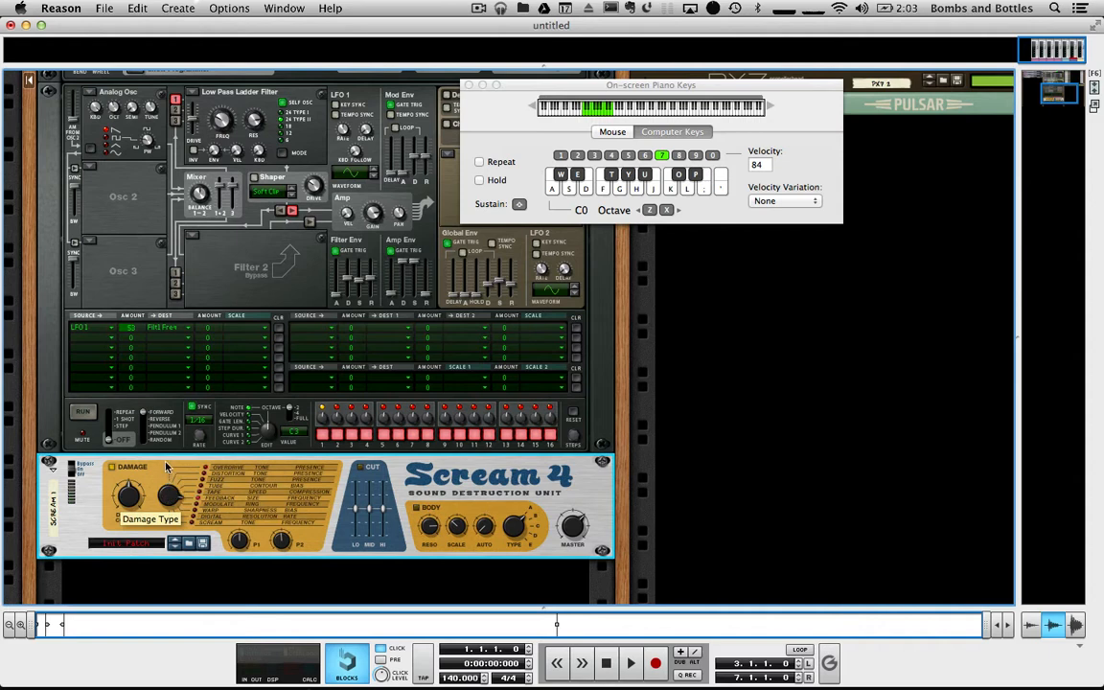
key("f")
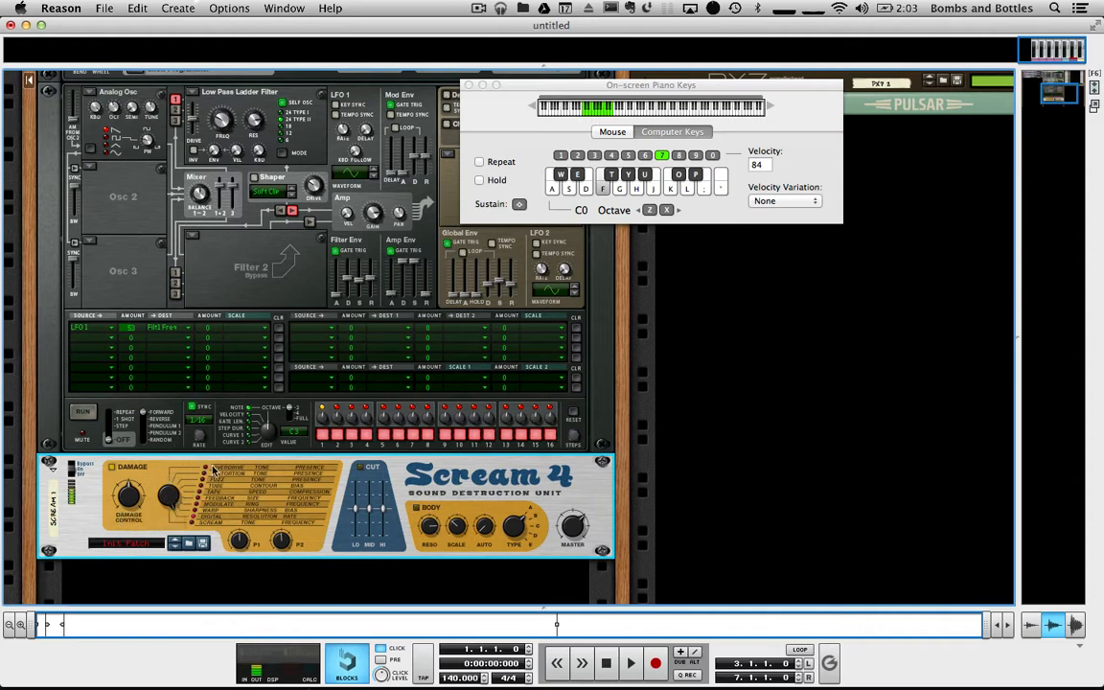
left_click(221, 141)
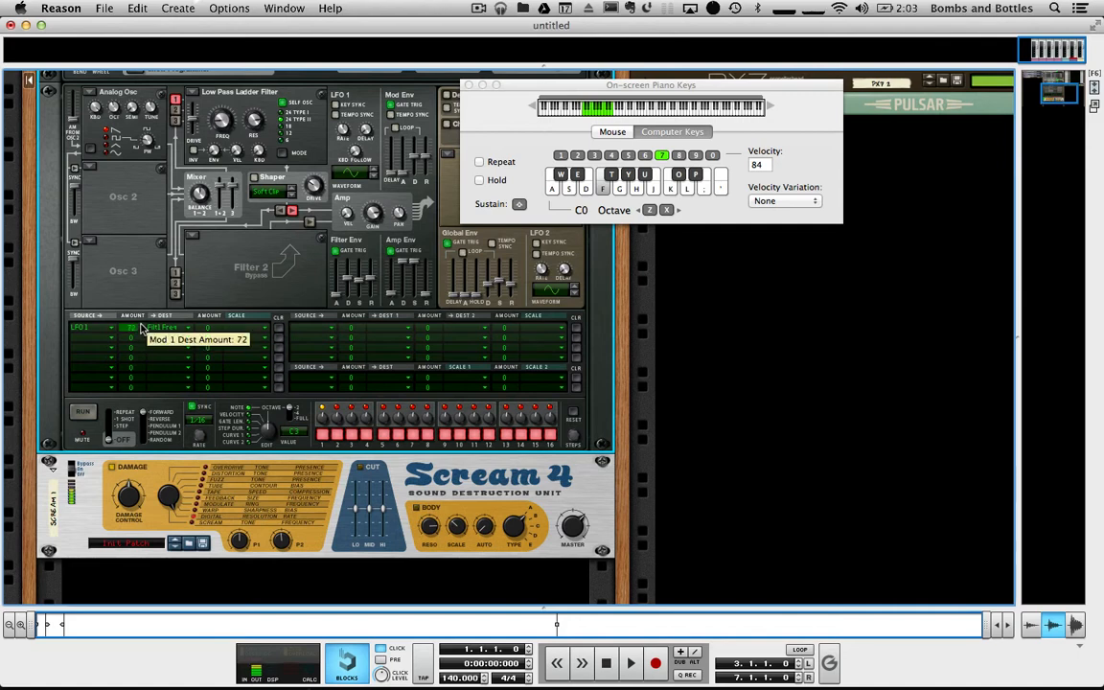
Shift the piano keys up to octave C1 and set Scream 4's Parameter 2 to 68
key("x")
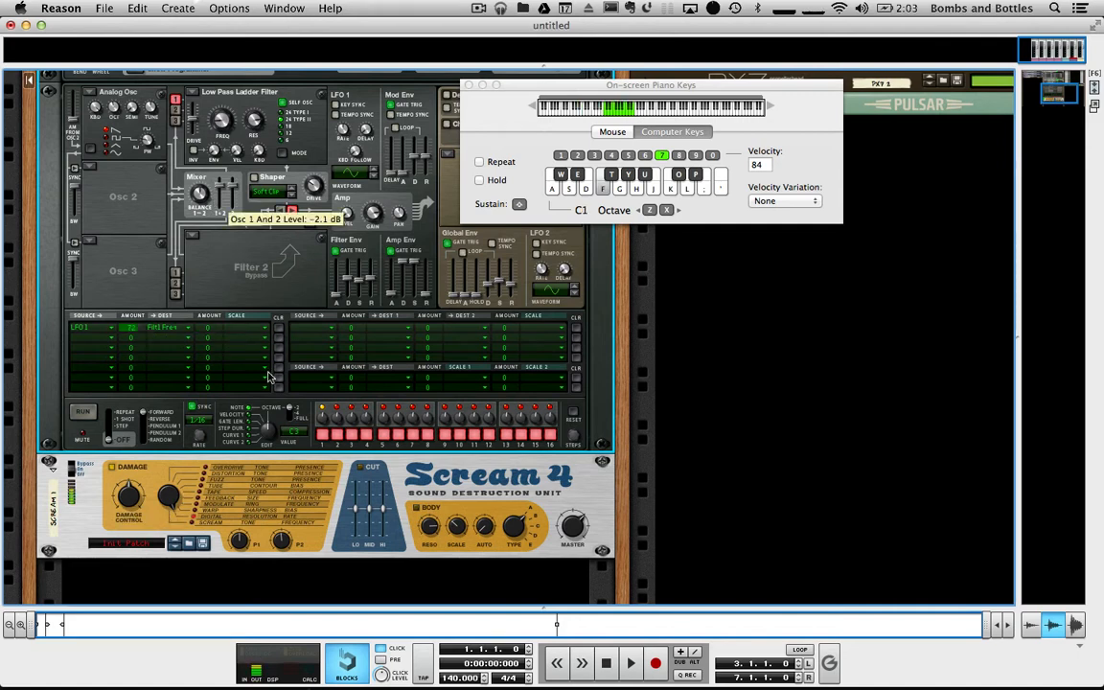
left_click(283, 537)
left_click_drag(287, 531, 246, 505)
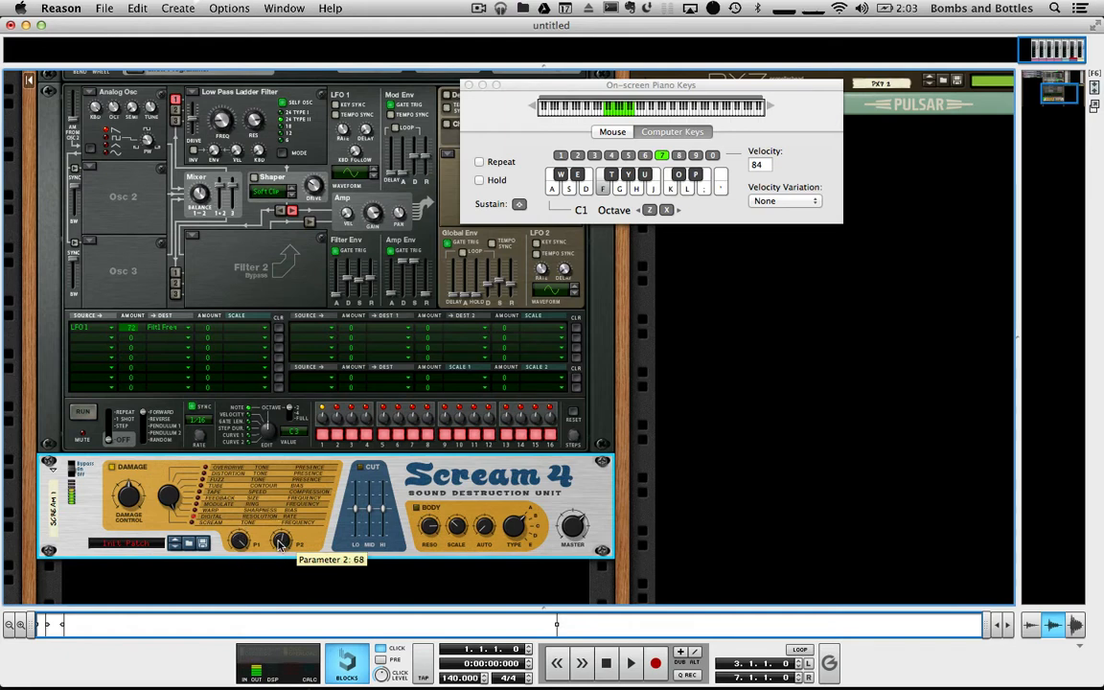
Fine-tune Thor's Filter 1 frequency against Scream 4's Parameter 2 and set the LFO 1 modulation amount to 59
left_click(224, 120)
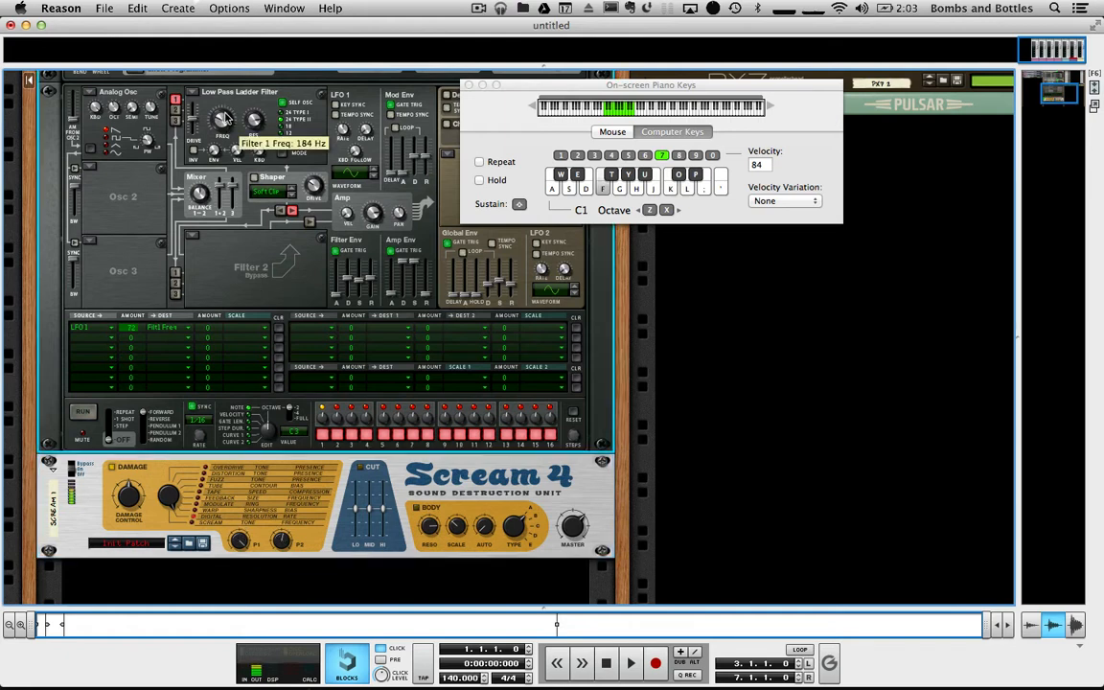
left_click_drag(226, 116, 226, 115)
left_click(282, 542)
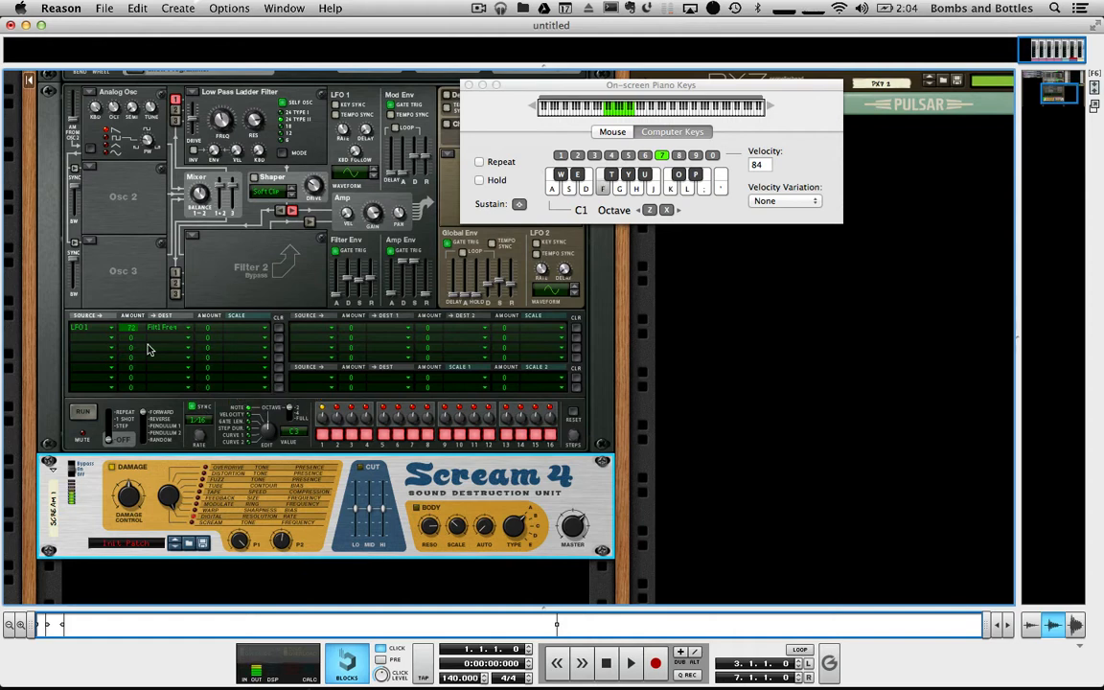
left_click_drag(144, 331, 144, 333)
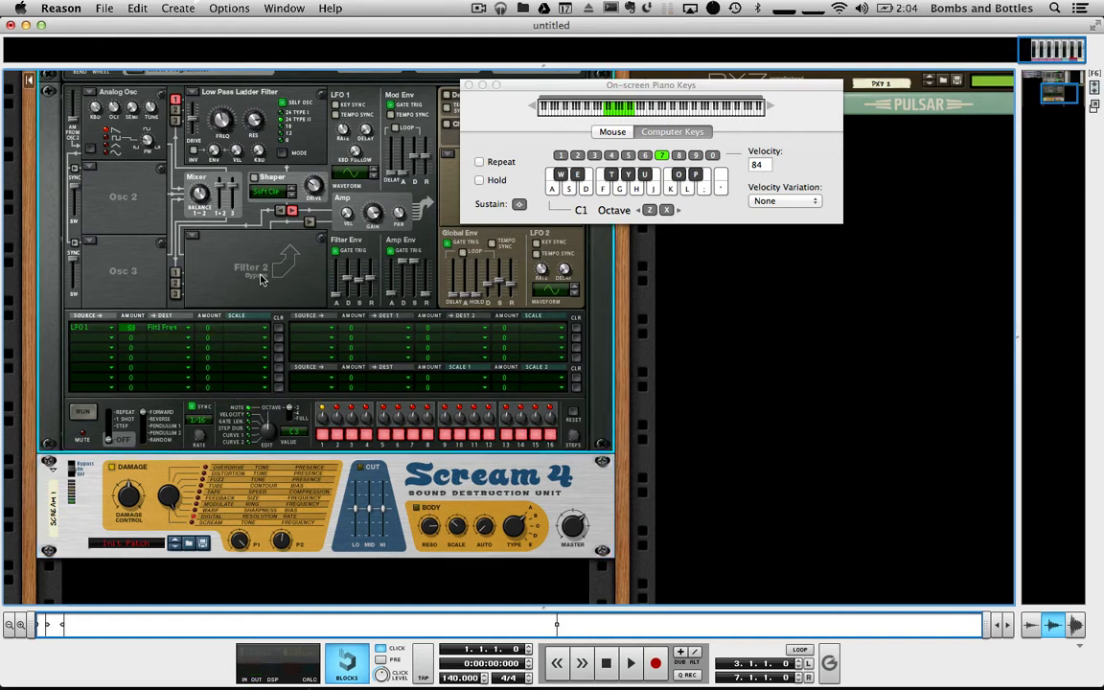
Move the rack window and the on-screen piano keys down to uncover the spectrum analyser behind them
left_click_drag(374, 31, 401, 342)
left_click_drag(611, 89, 839, 423)
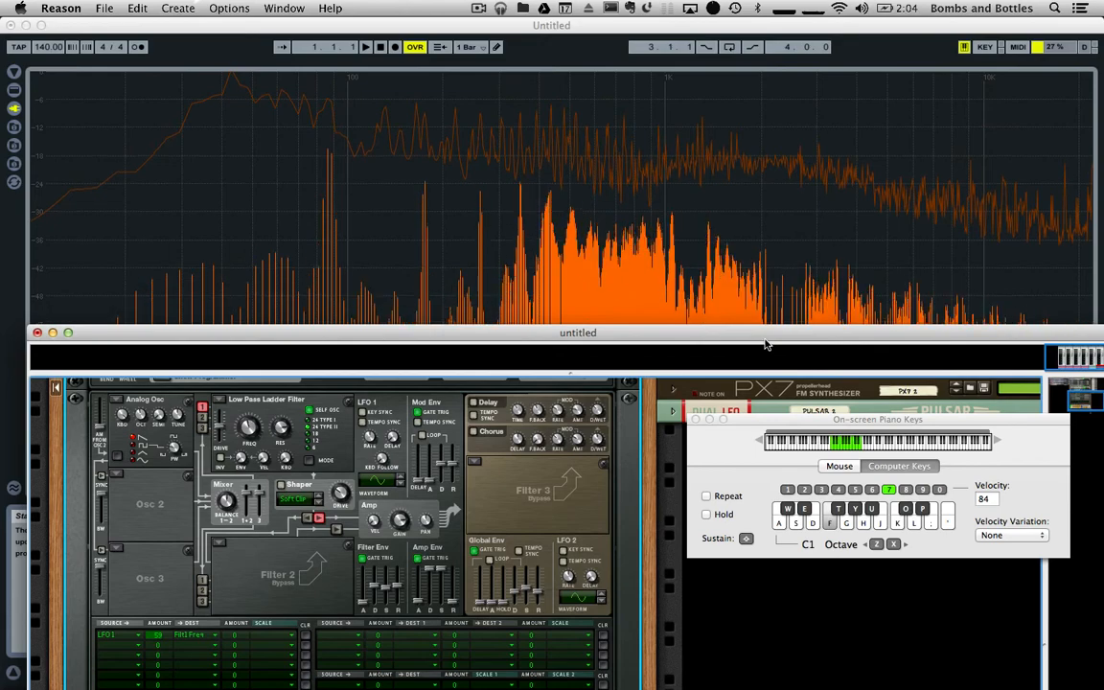
left_click_drag(764, 335, 747, 649)
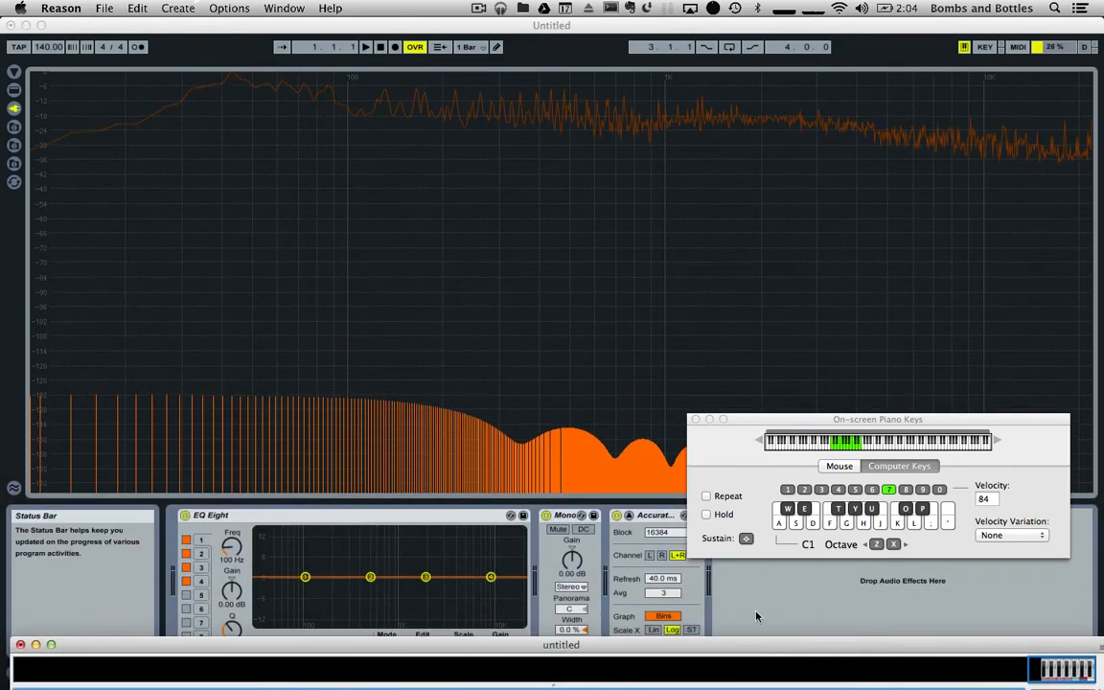
left_click(863, 421)
left_click_drag(890, 421, 909, 508)
Play an F in octave C1 and again in octave C0 to compare their spectra
key("f")
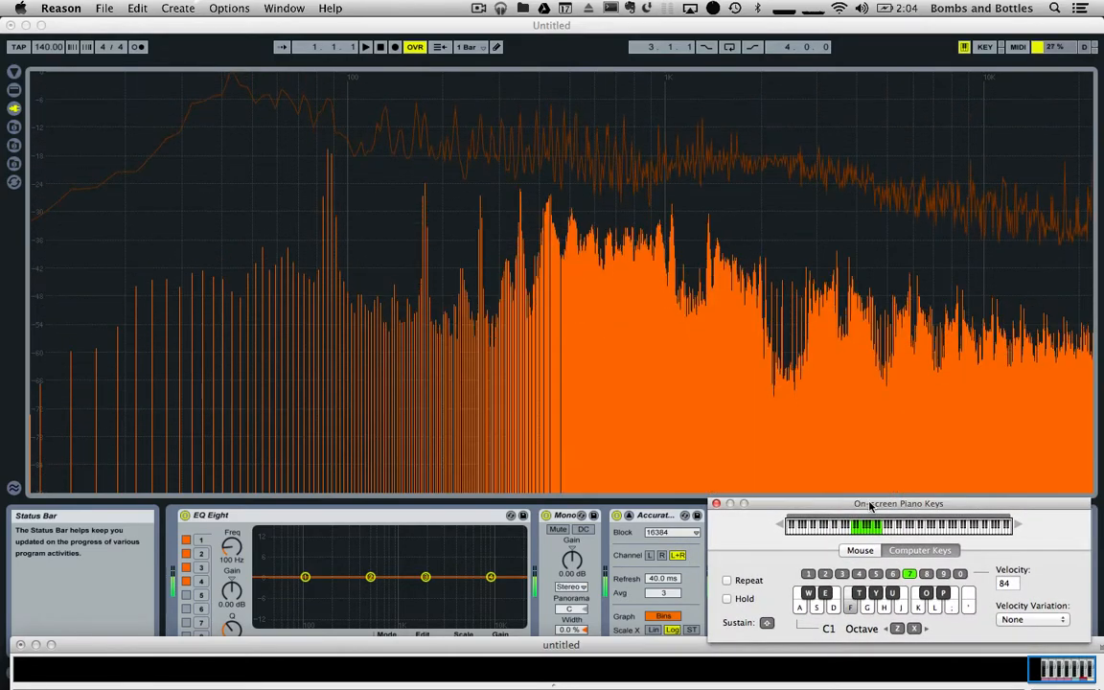
key("z")
key("f")
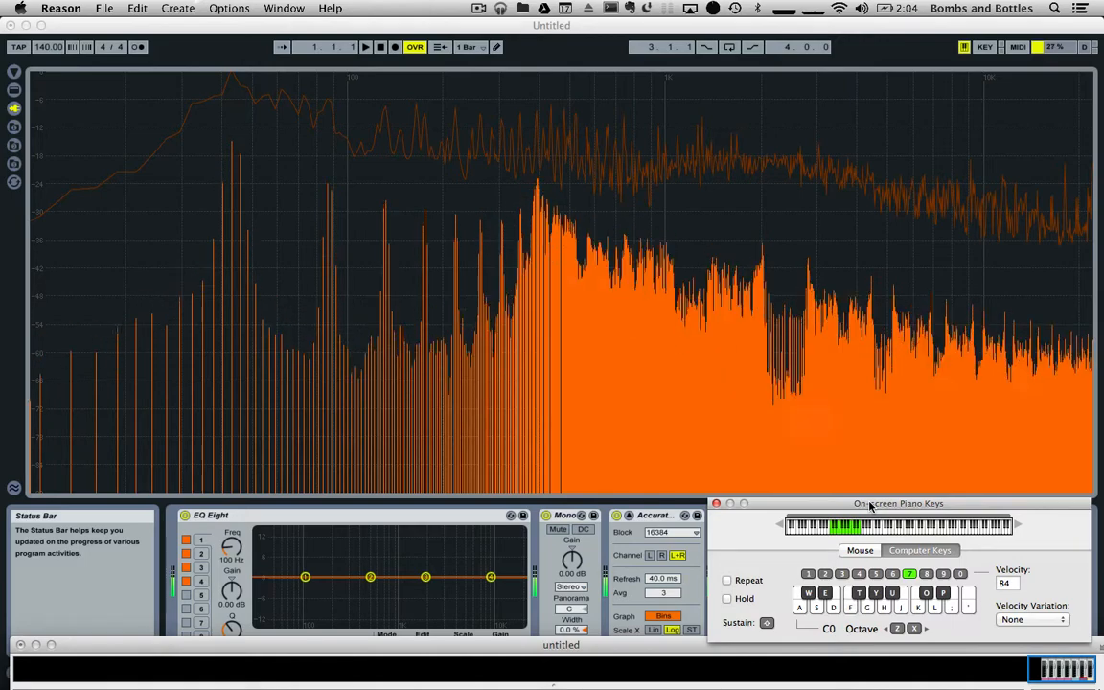
Bring the rack window back up, set Thor's LFO 1 modulation amount to 65 and slow LFO 1's rate while playing a note
left_click_drag(598, 647, 598, 216)
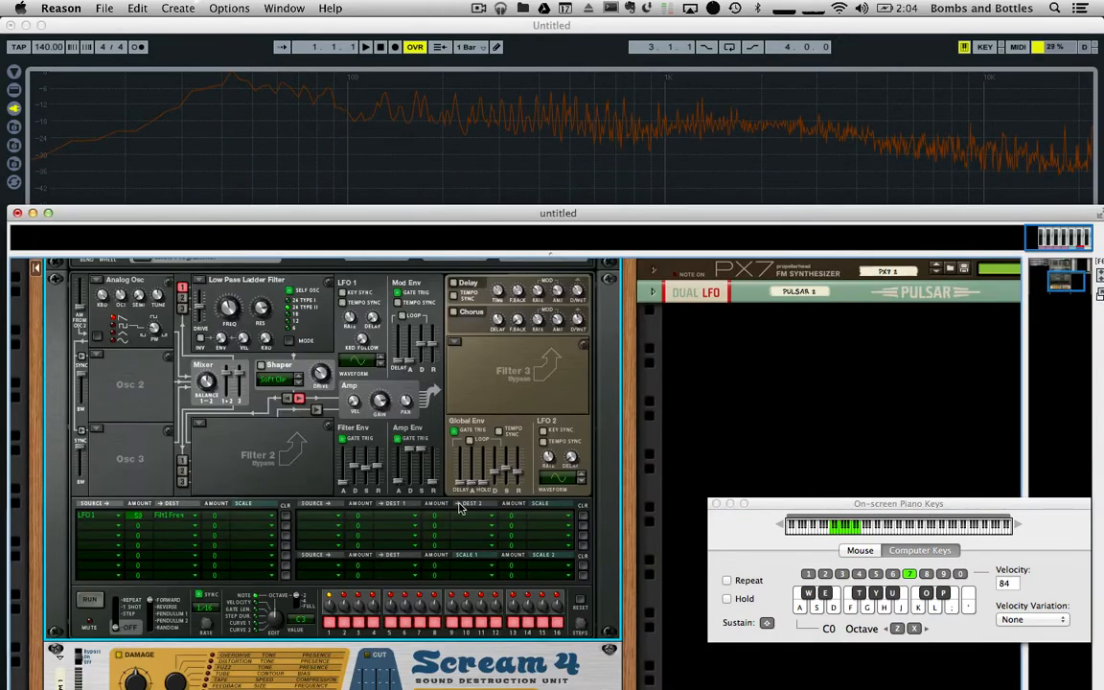
scroll(247, 532, "down", 1)
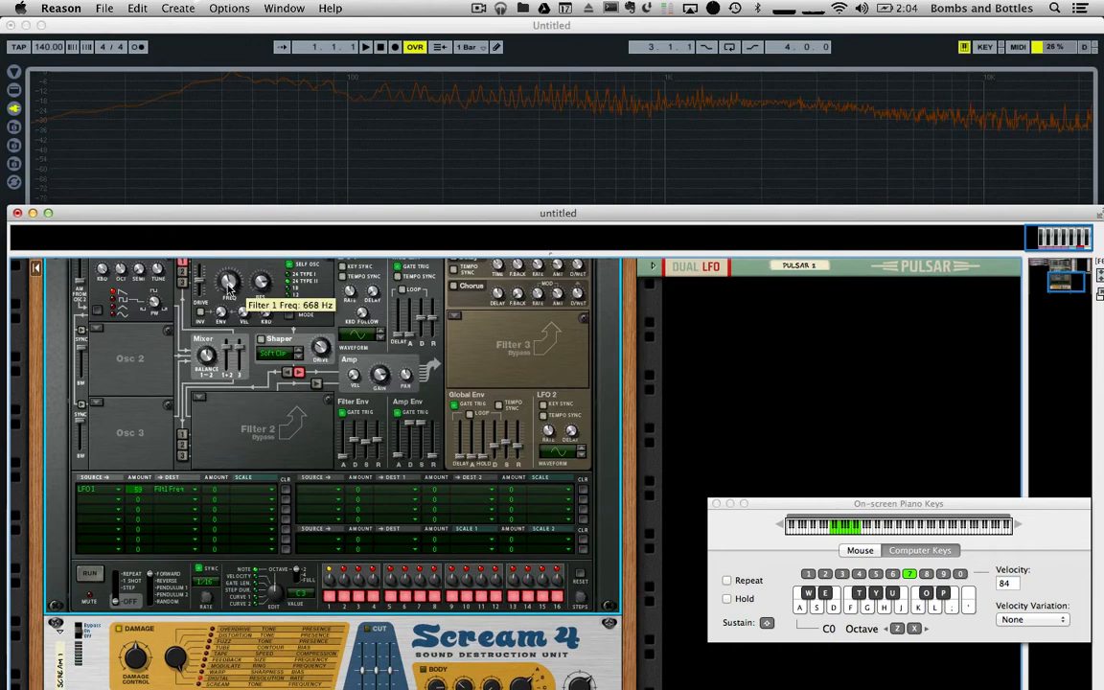
key("f")
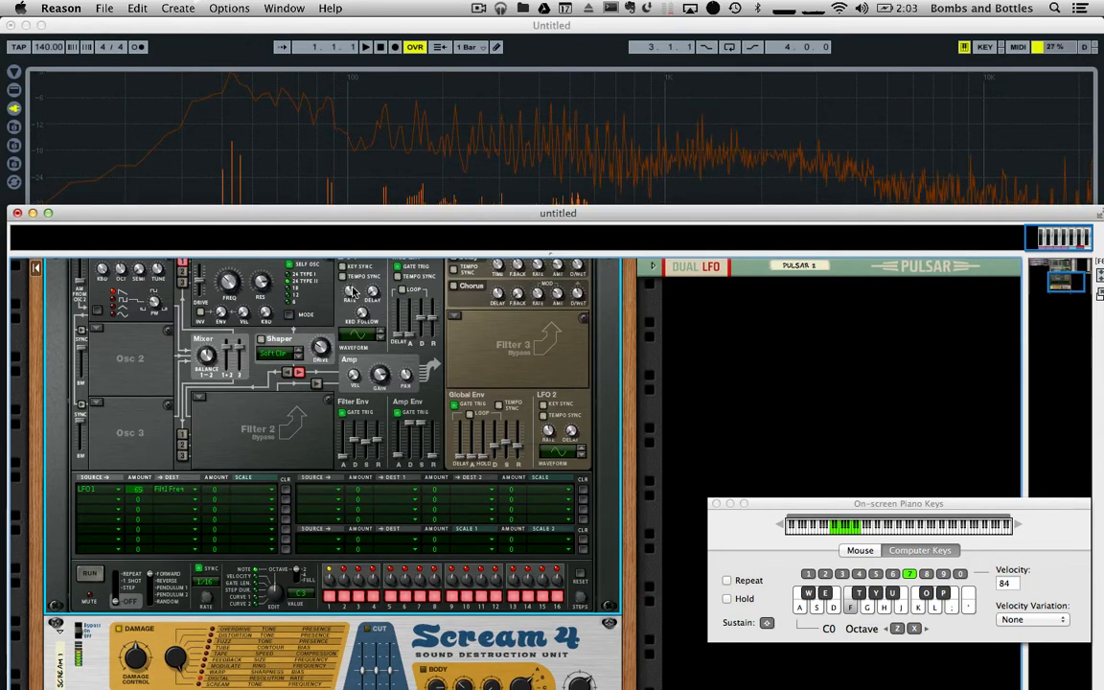
left_click_drag(352, 290, 355, 300)
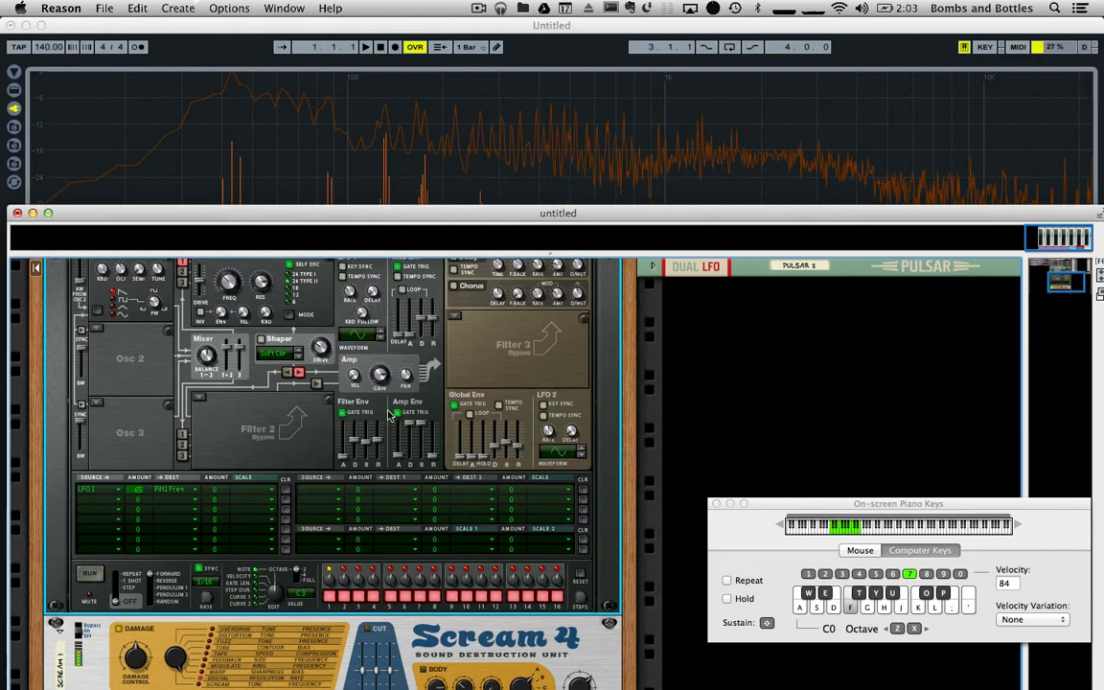
Set Scream 4's Parameter 2 to 50 and return to Thor's filter section
scroll(342, 543, "down", 3)
left_click_drag(288, 622, 287, 623)
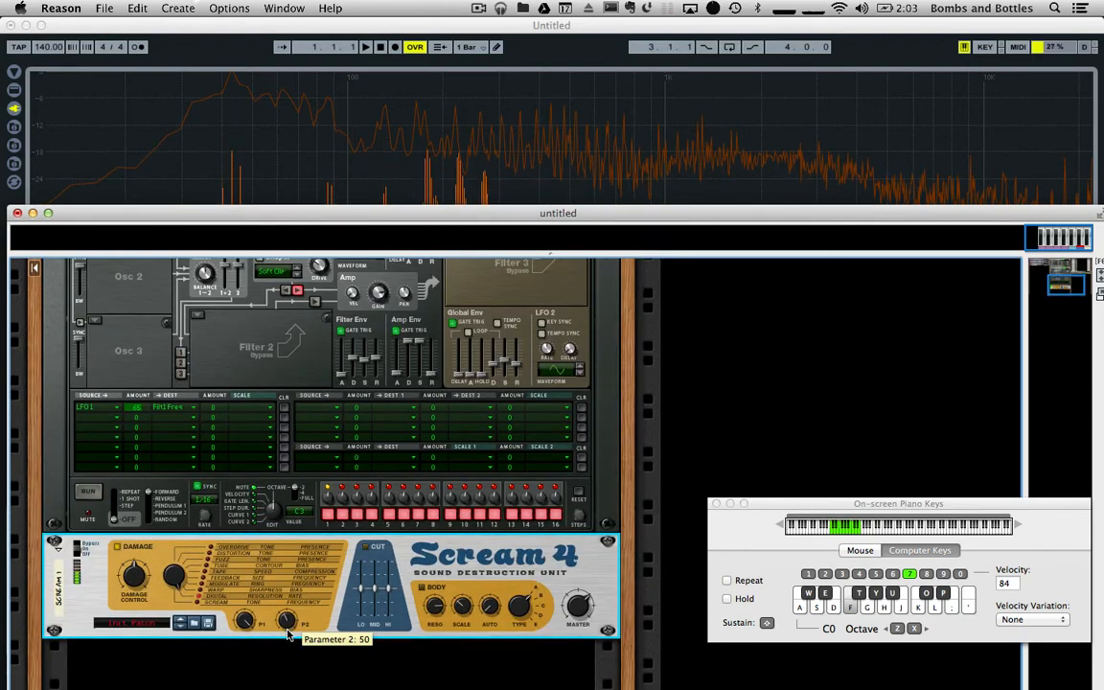
scroll(202, 287, "up", 4)
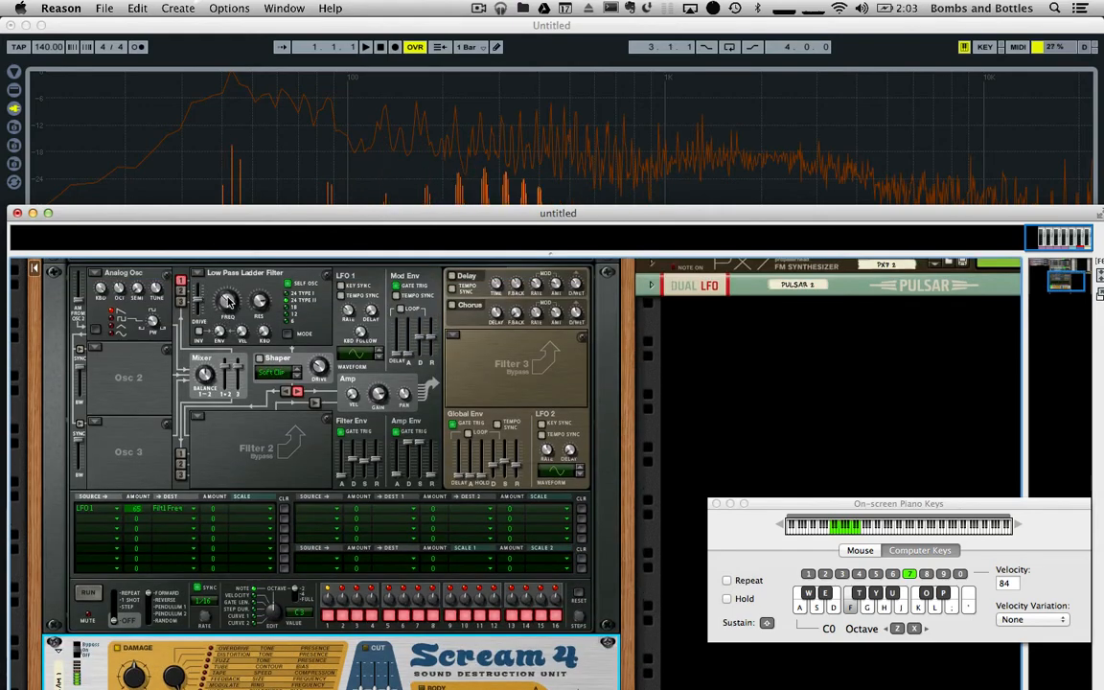
Examine the spectrum of a played F with the rack window lowered, and bring the rack back into view
left_click_drag(475, 213, 477, 526)
key("f")
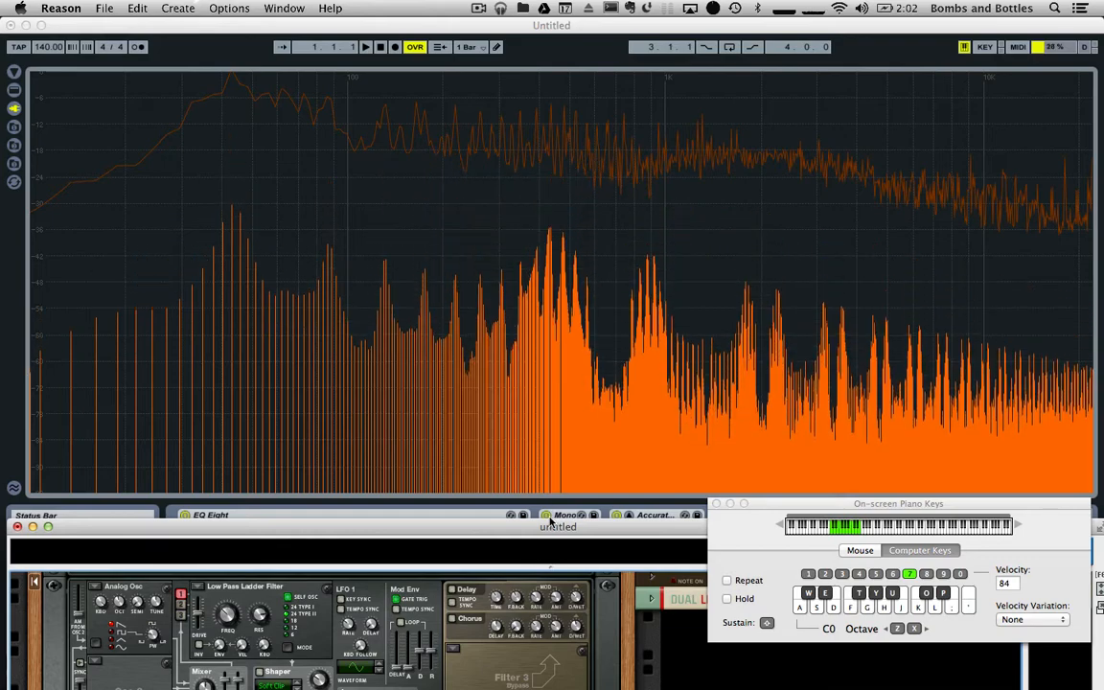
left_click_drag(550, 525, 554, 322)
scroll(337, 465, "down", 3)
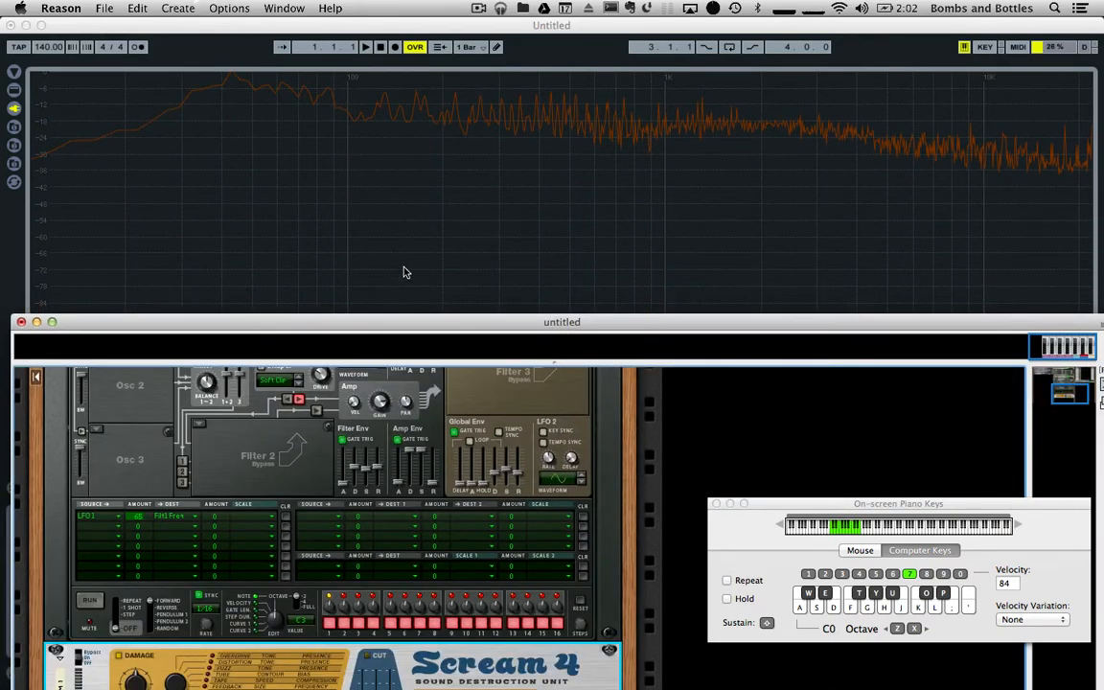
Reposition the rack window so both Scream 4's controls and the spectrum show, and play an F to examine its spectrum
left_click_drag(406, 323, 408, 217)
mouse_move(293, 630)
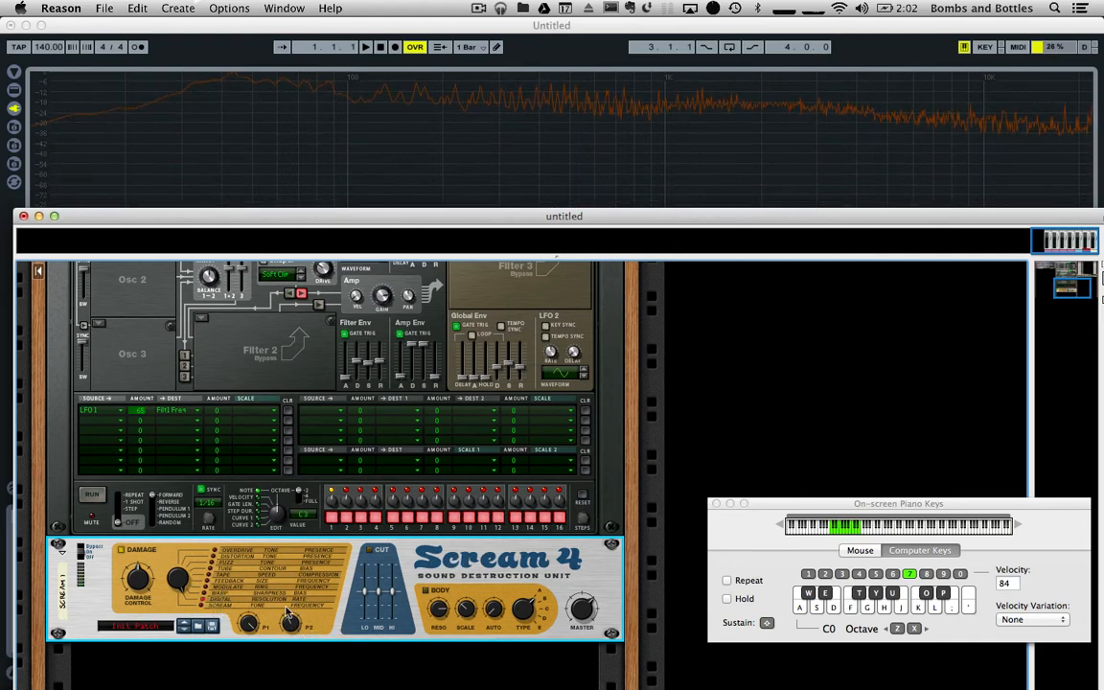
left_click_drag(446, 221, 447, 271)
key("f")
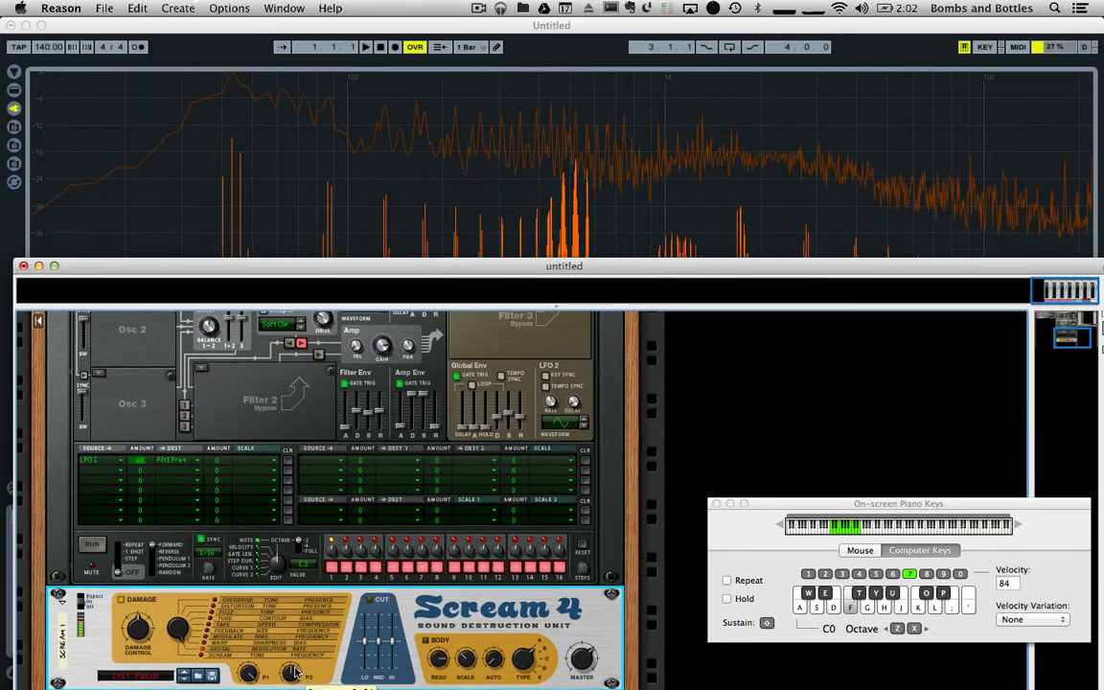
Switch to Live to view the full spectrum display, and switch back to Reason
left_click(640, 238)
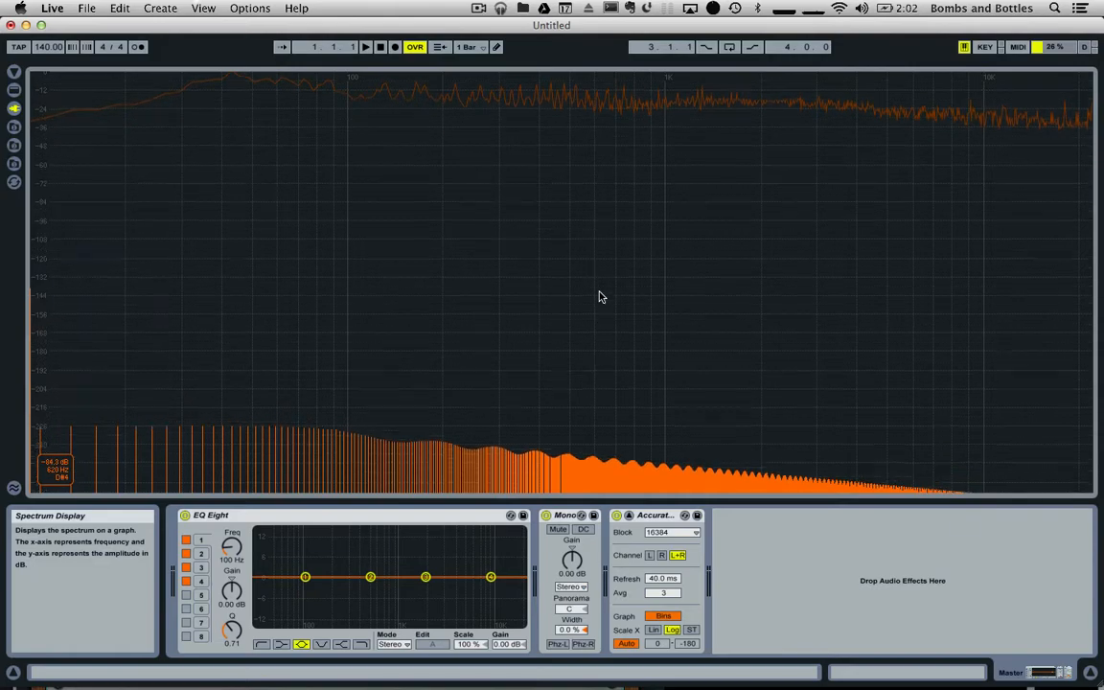
mouse_move(572, 668)
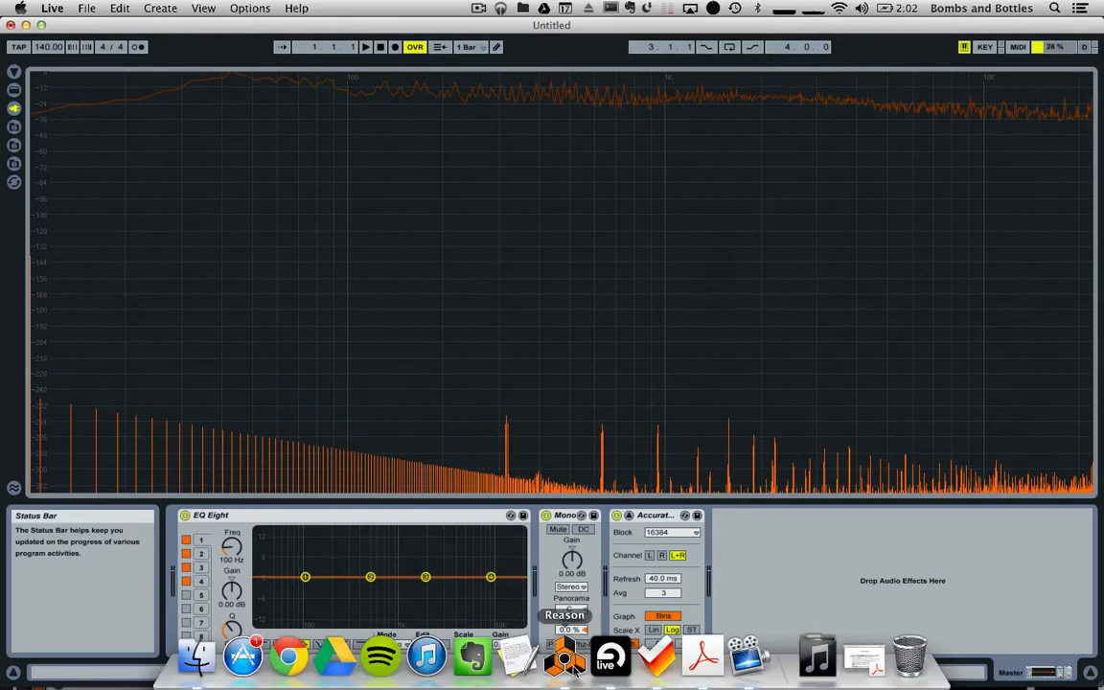
left_click(572, 661)
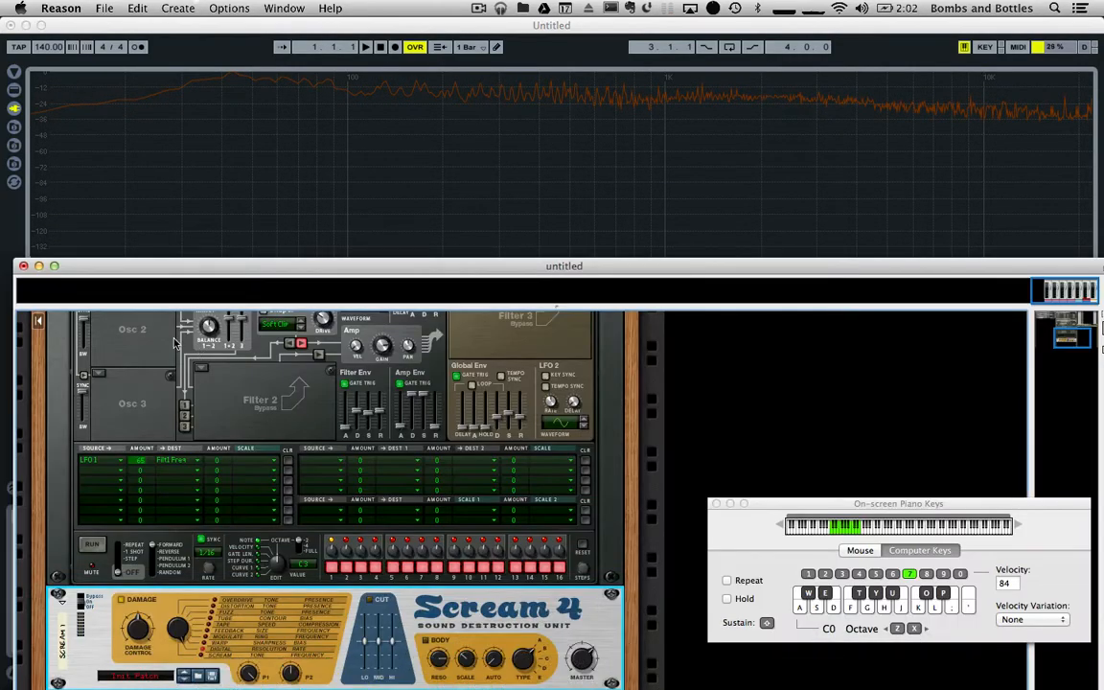
Delete the Thor device group and its track from the rack
scroll(577, 368, "up", 5)
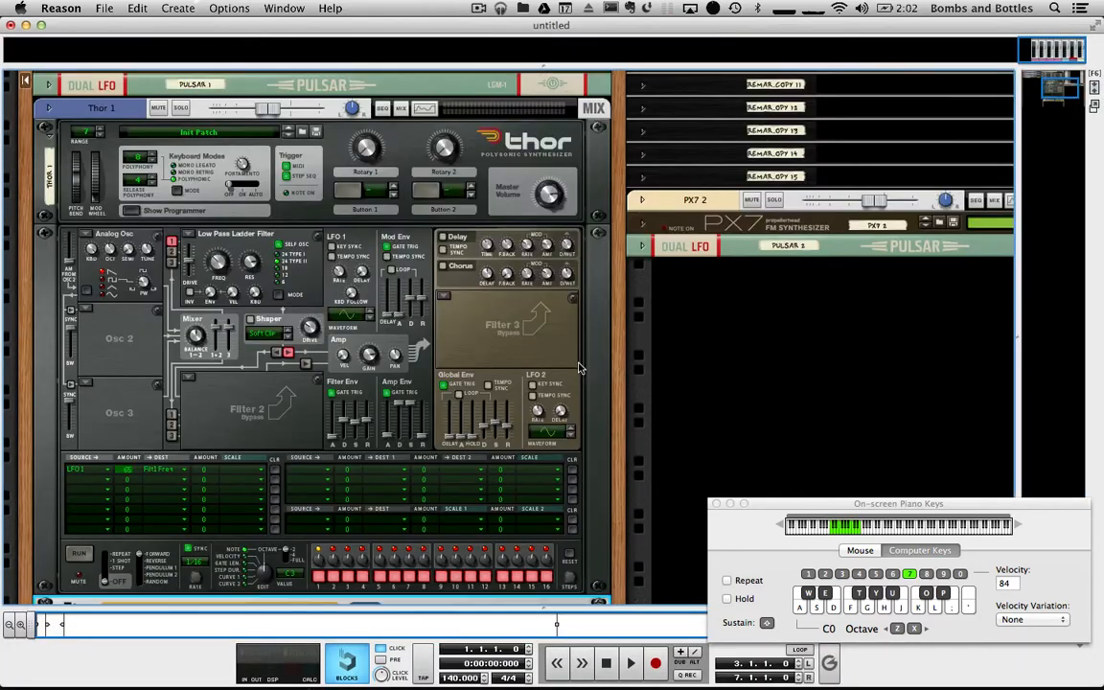
left_click(594, 117, "shift")
right_click(535, 101)
left_click(613, 151)
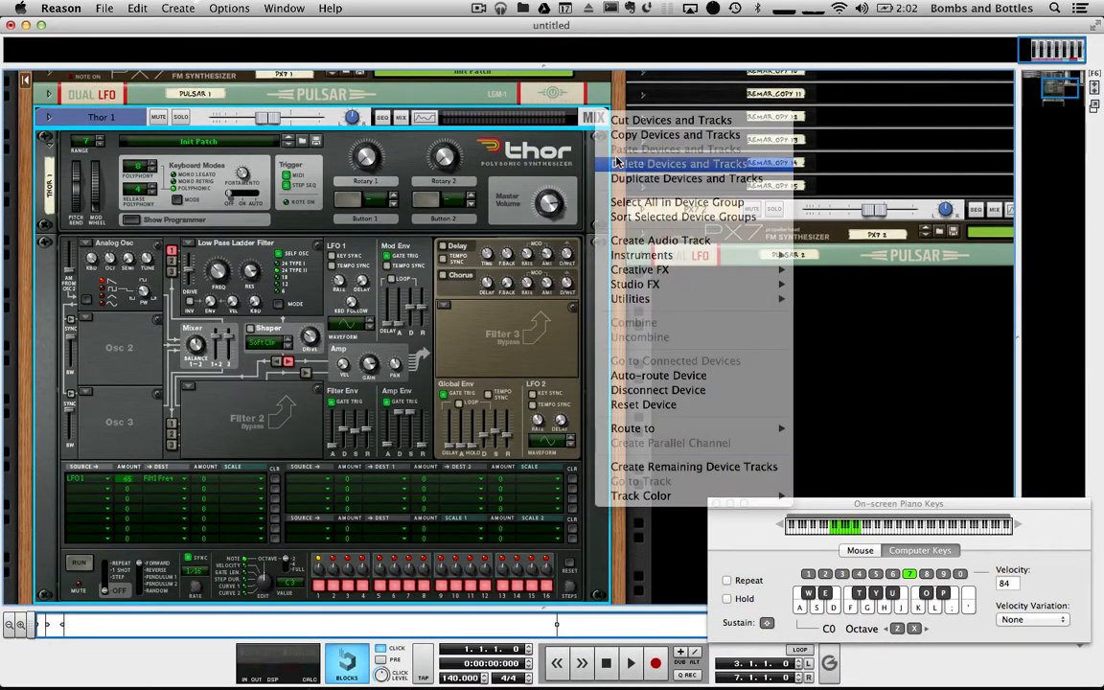
key("Return")
Add a new PX7 FM Synthesizer to the rack below PX7 2 and its Pulsar
scroll(523, 278, "right", 5)
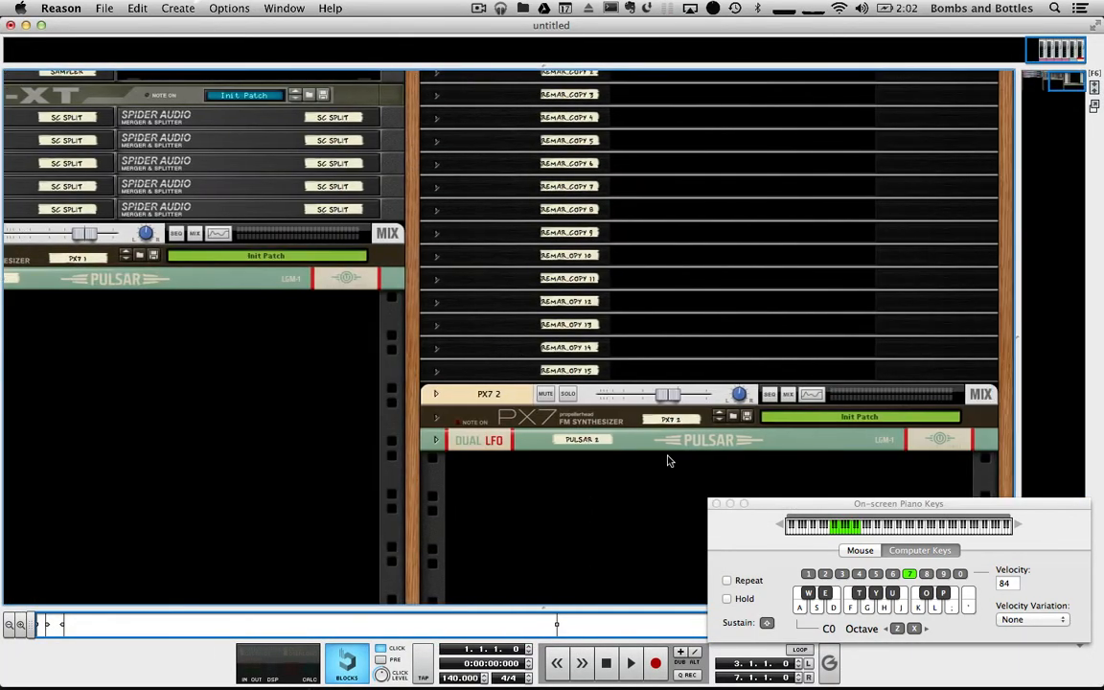
right_click(547, 469)
mouse_move(618, 554)
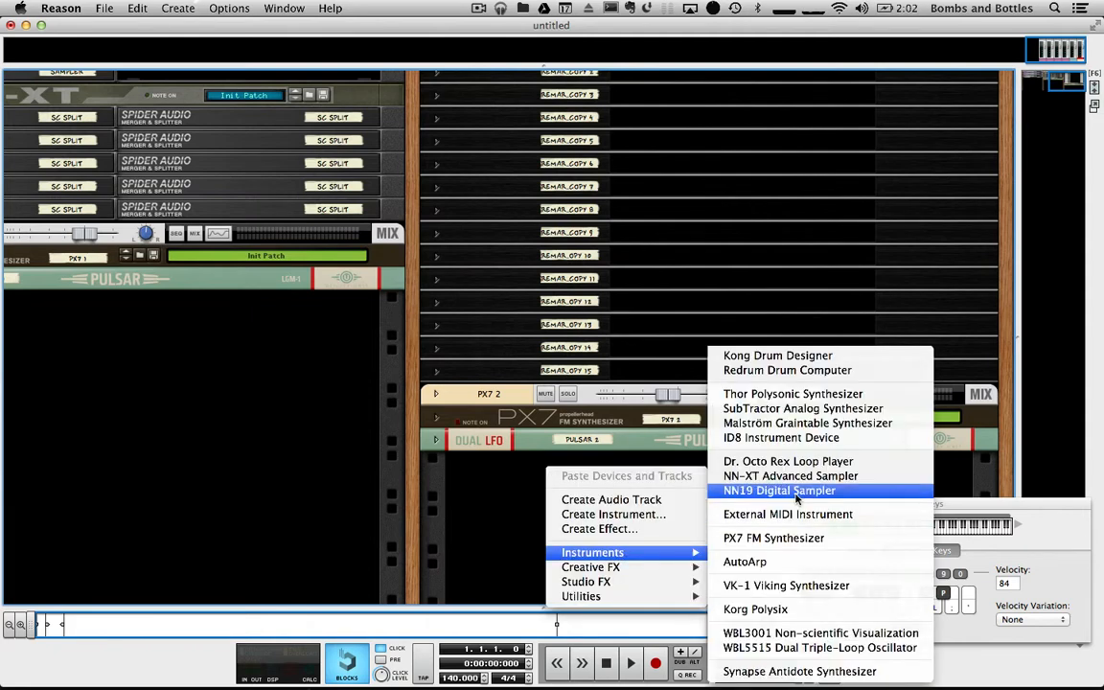
left_click(792, 539)
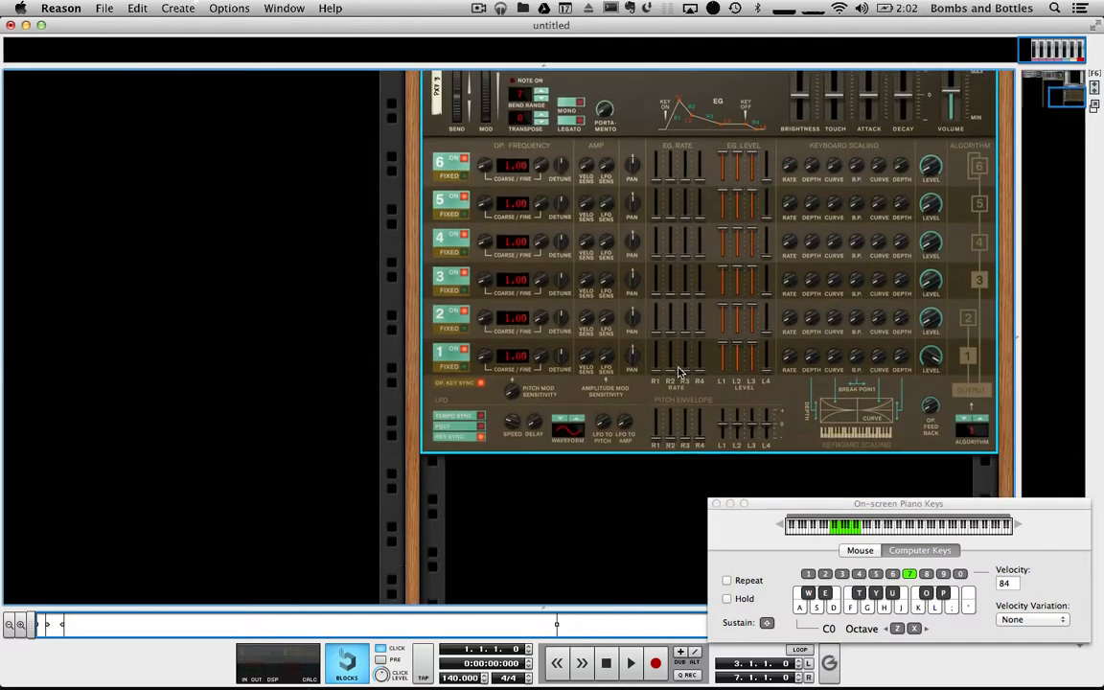
Arrange the on-screen piano and rack windows so the spectrum and the new PX7's operator section are all in view
left_click_drag(786, 509, 91, 96)
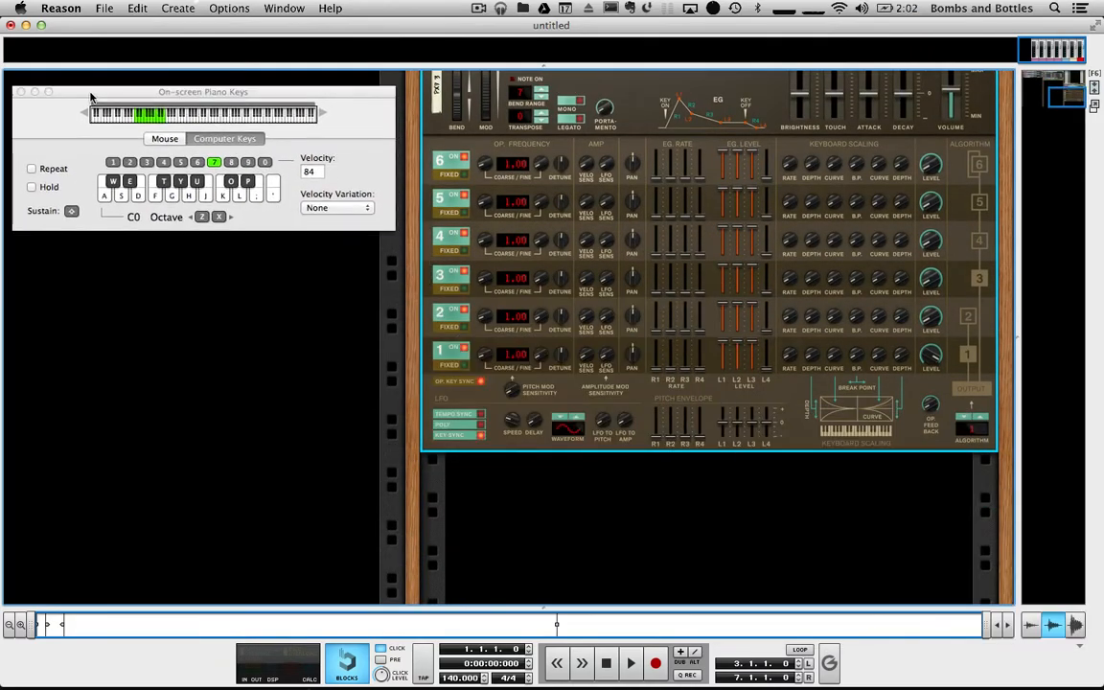
scroll(429, 340, "up", 3)
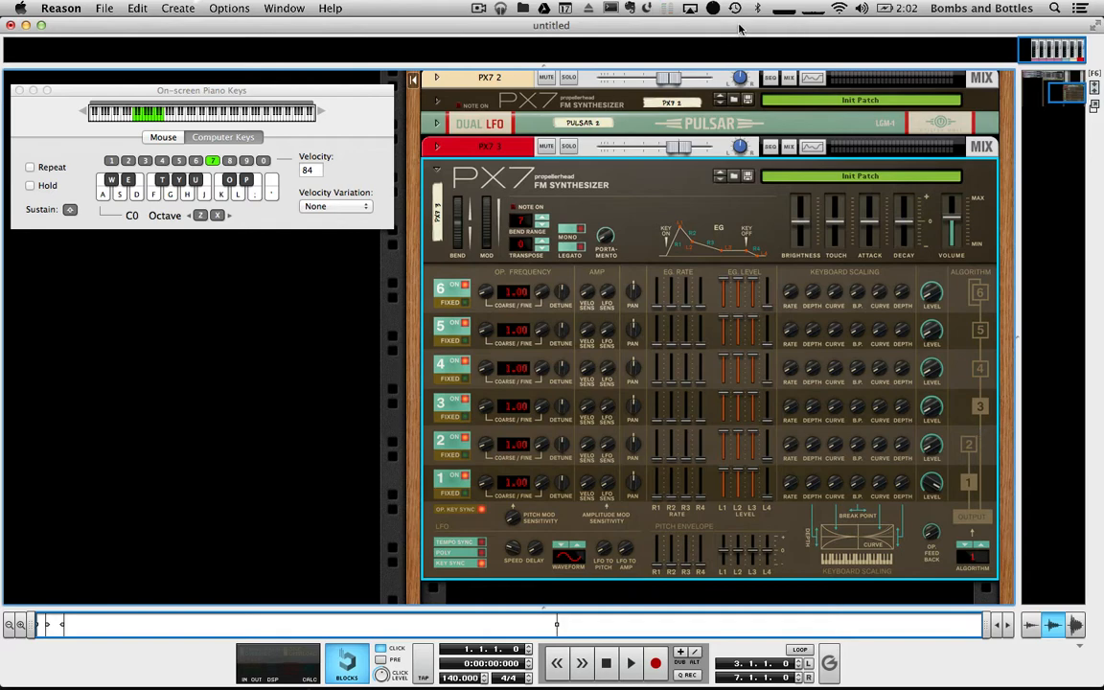
left_click_drag(739, 30, 732, 227)
left_click_drag(297, 99, 298, 298)
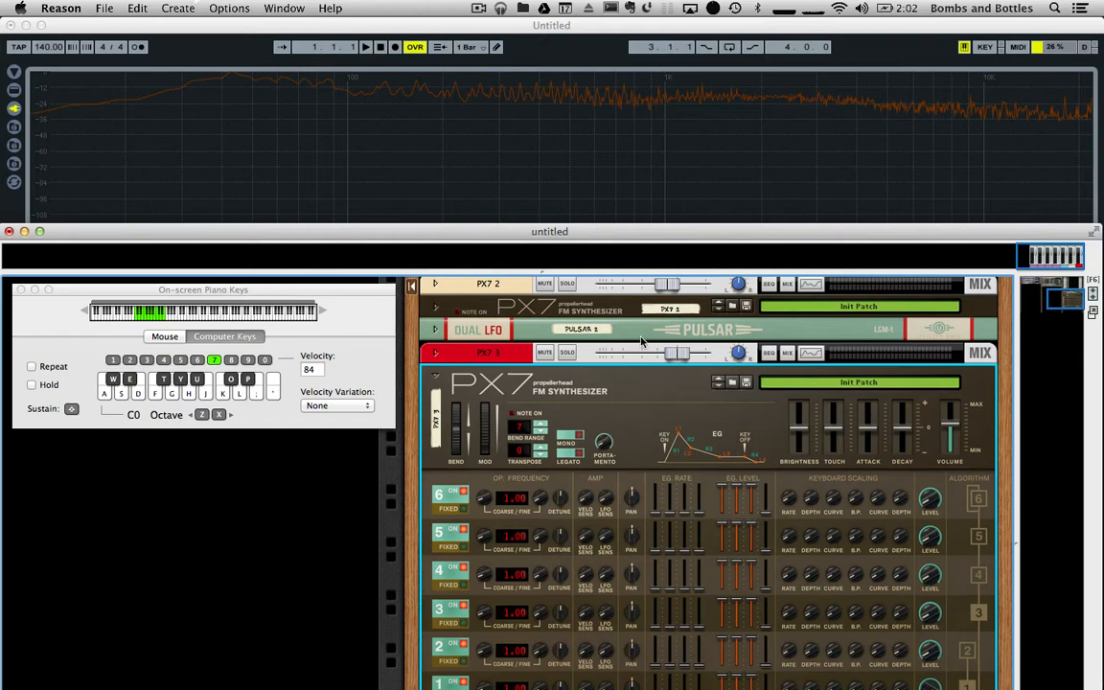
scroll(785, 493, "down", 3)
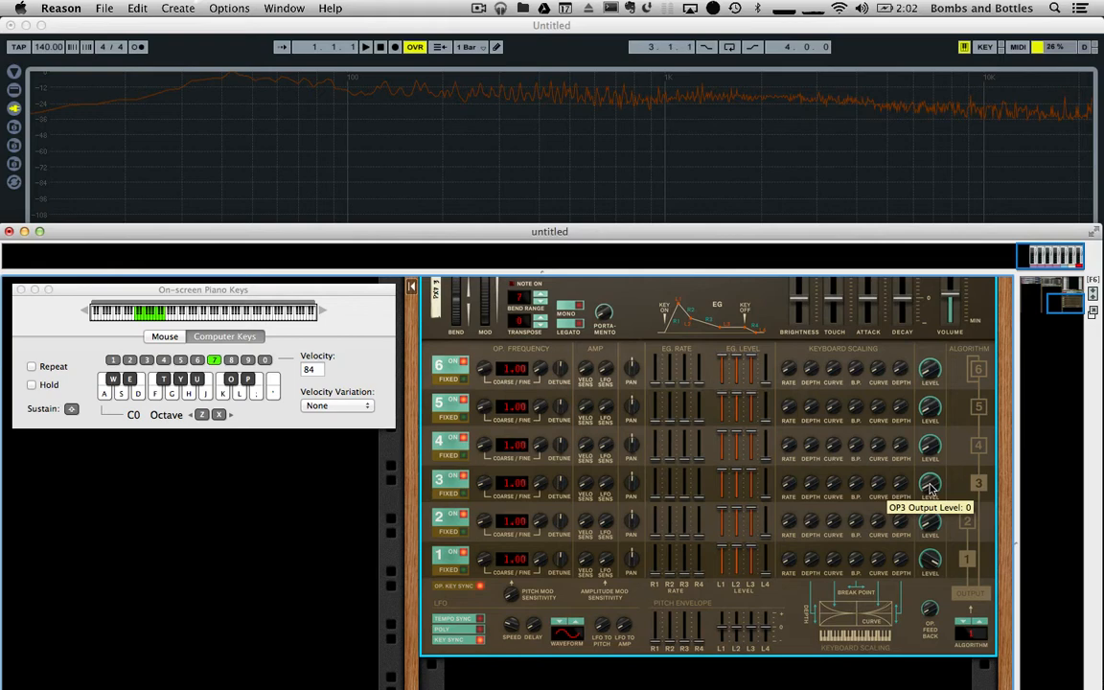
Play single notes in octaves C0, C1 and C3 on the new PX7 to compare the spectra of its initial sound
key("d")
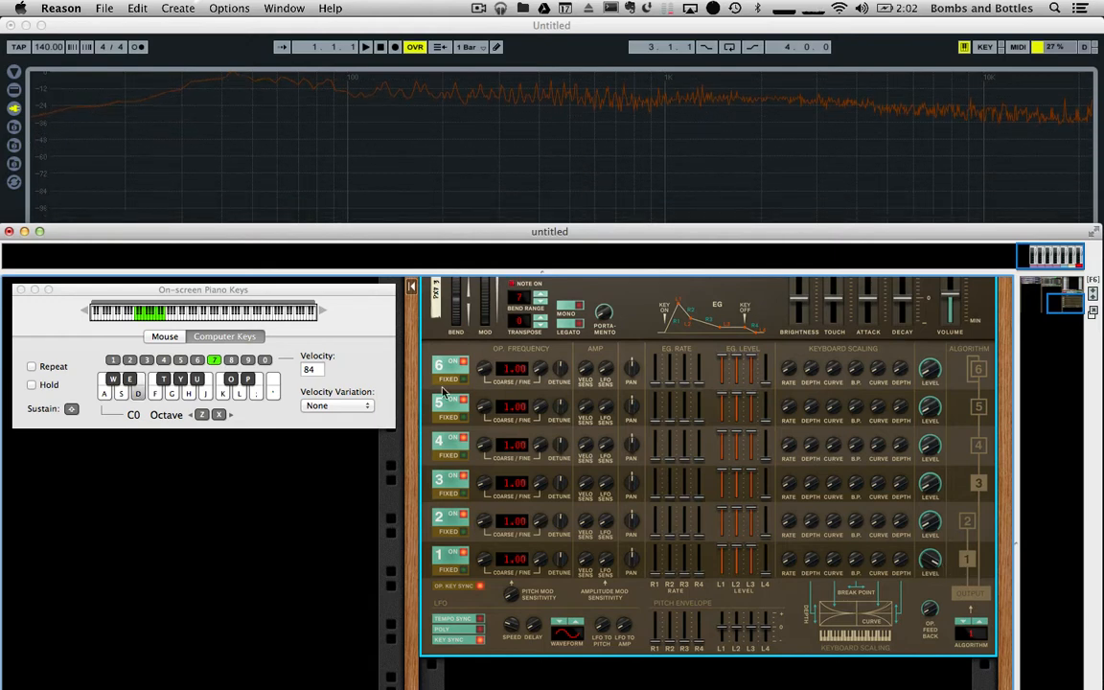
key("d")
key("d")
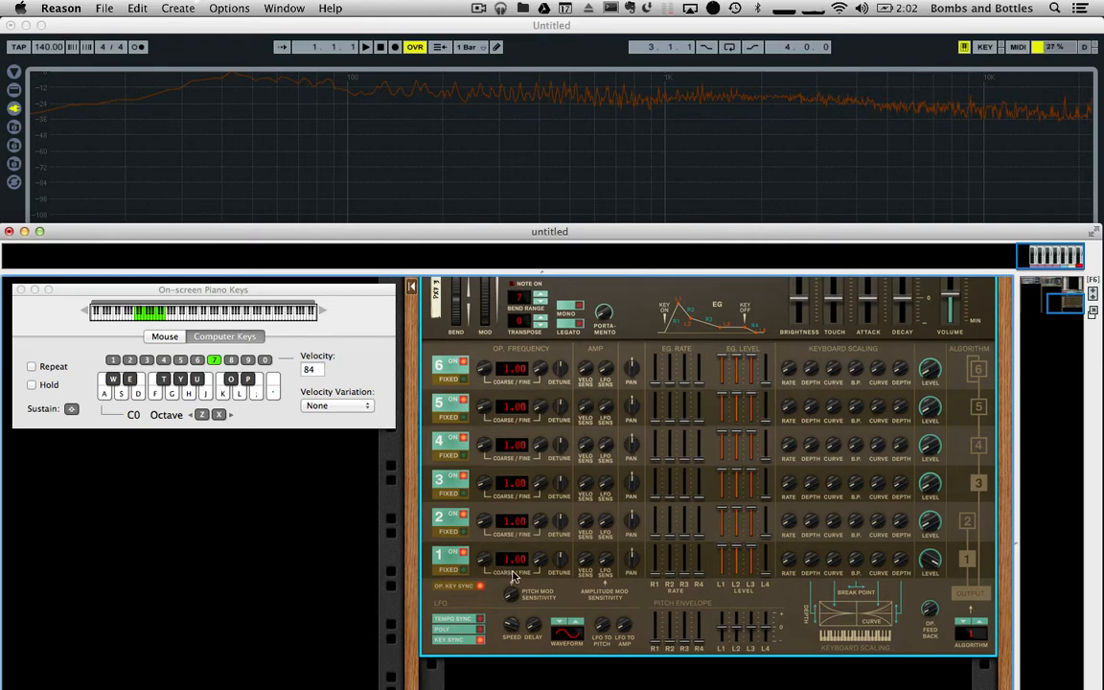
key("k")
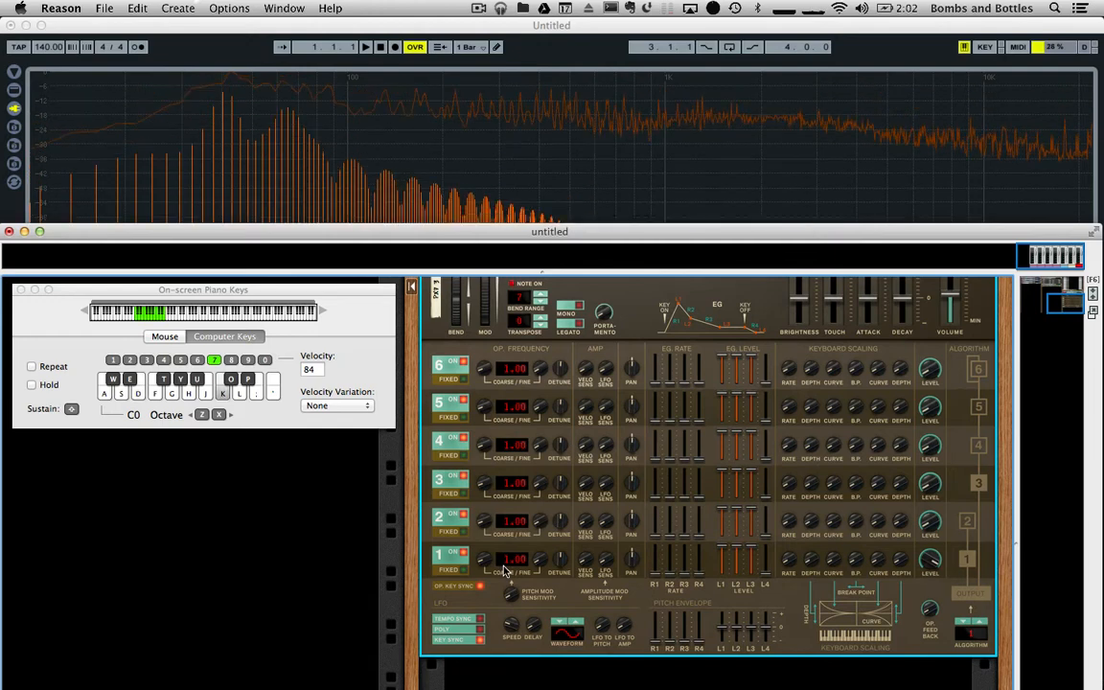
key("x")
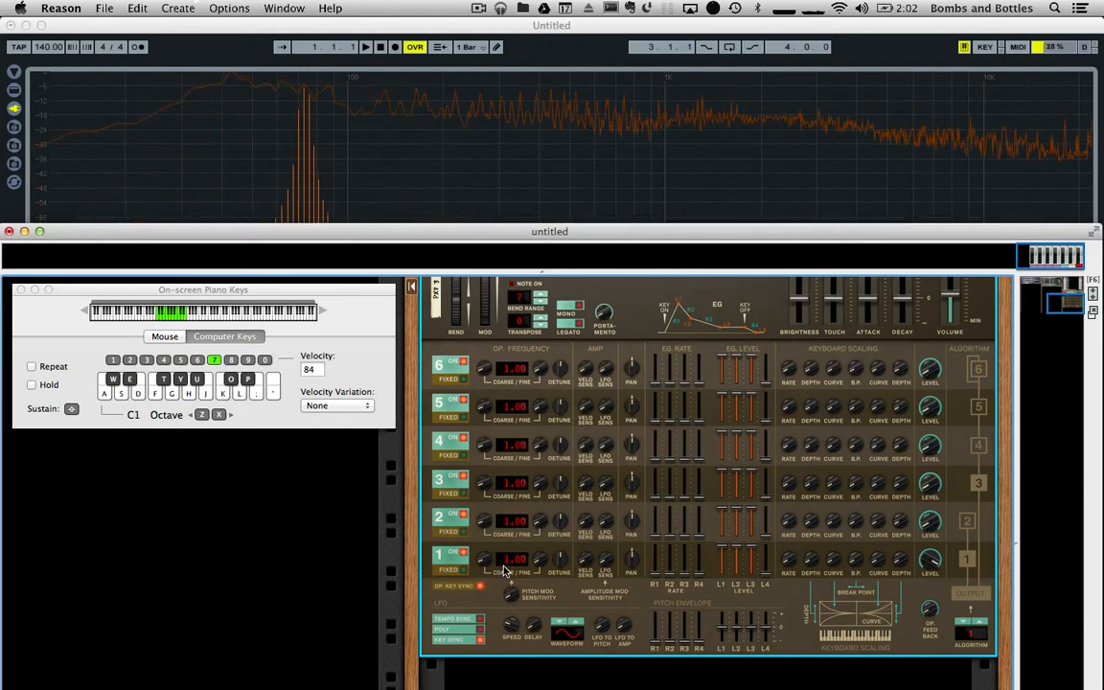
key("k")
key("j")
key("k")
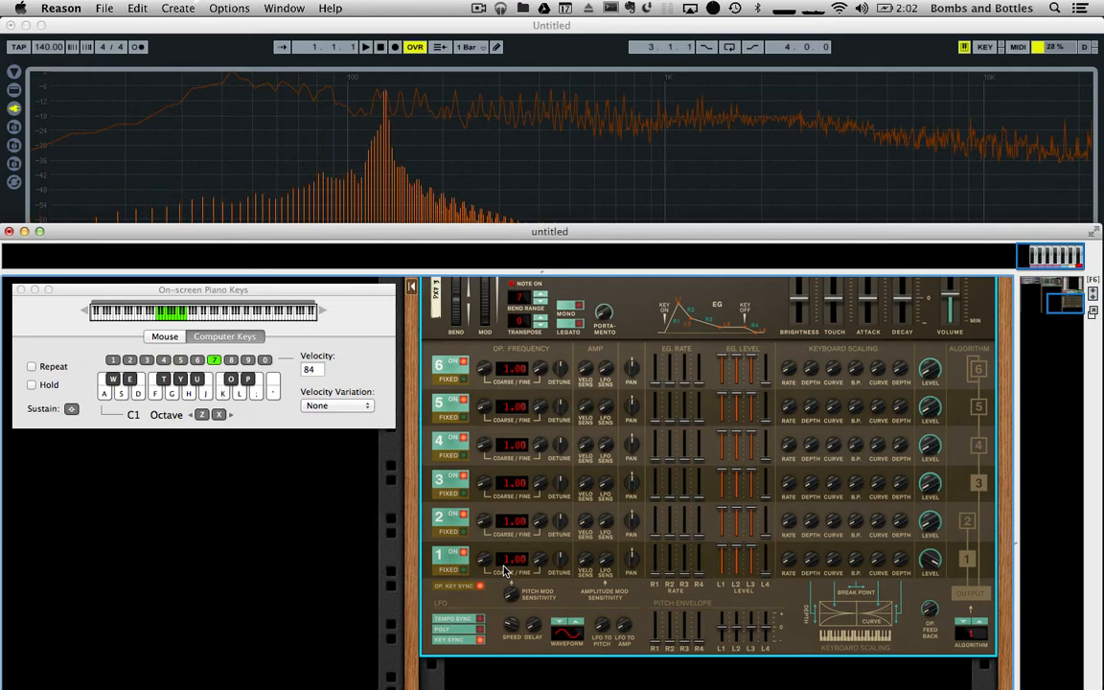
key("x")
key("x")
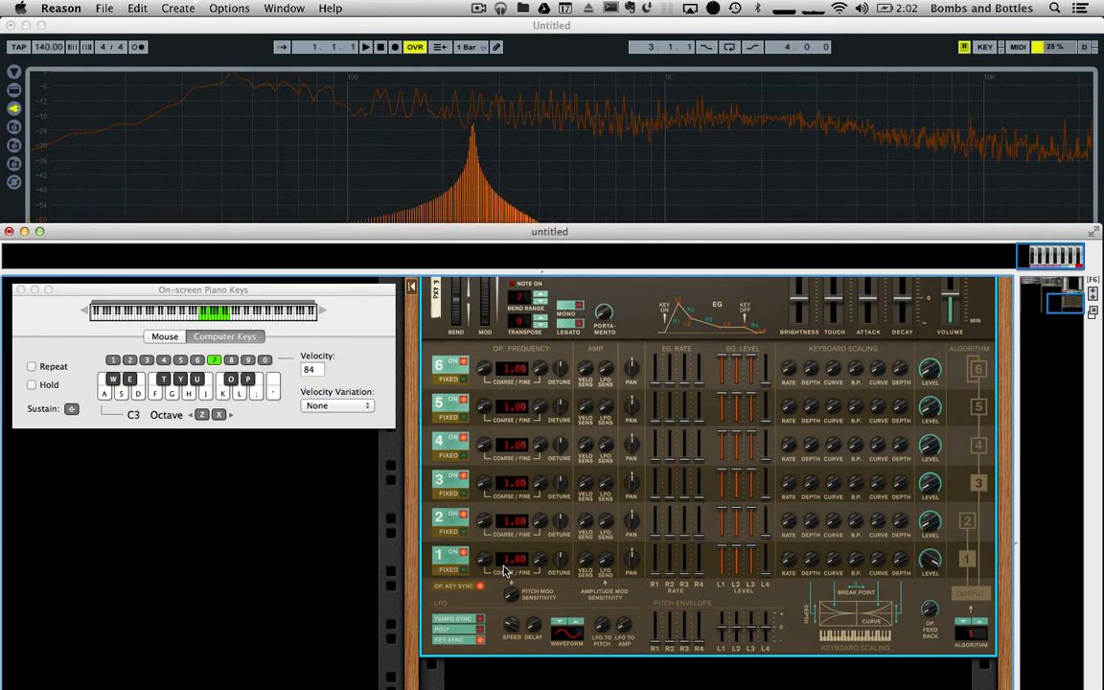
key("h")
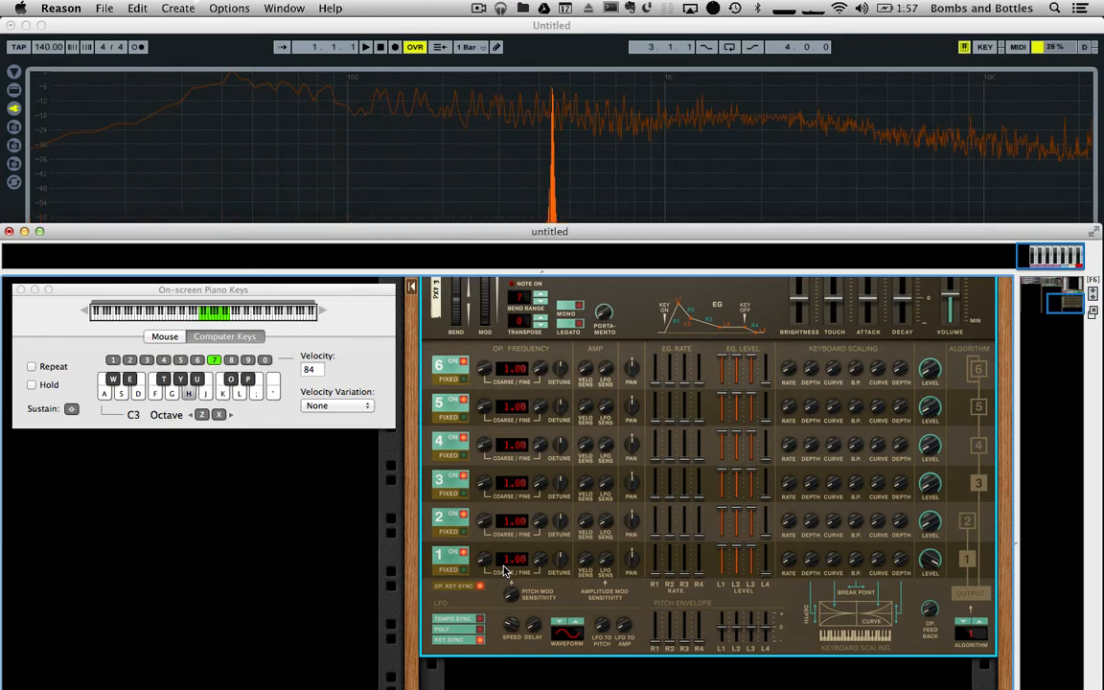
Return the piano keys to octave C0 and play A, G, C, D and F to examine their spectra
key("z")
key("z")
key("z")
key("h")
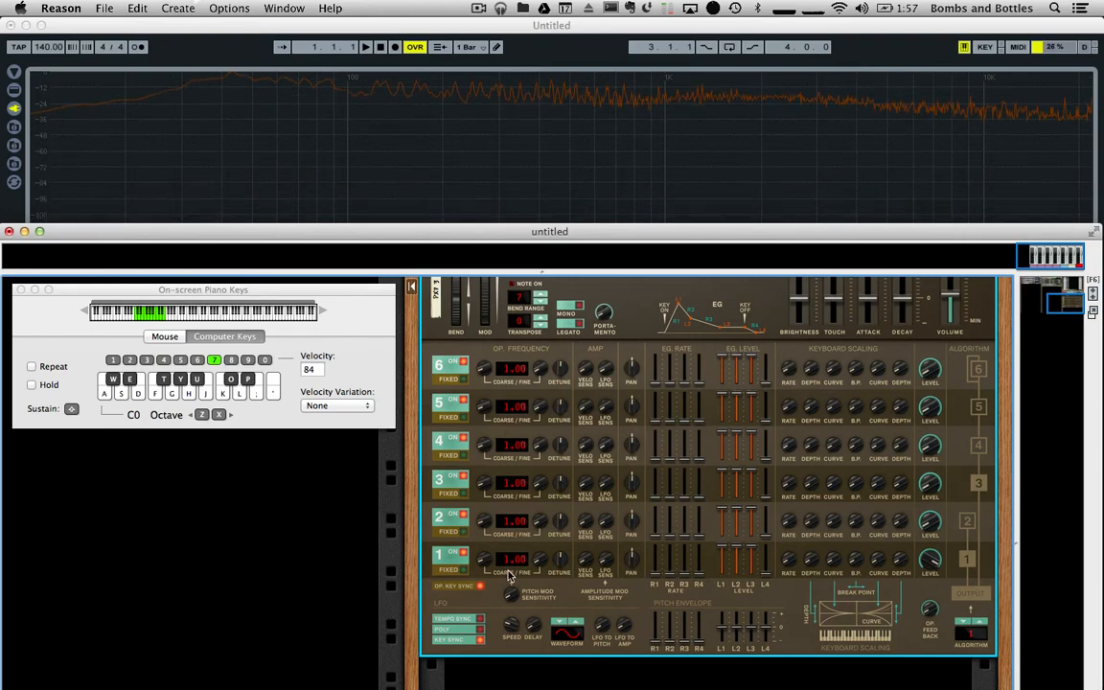
key("g")
key("k")
key("l")
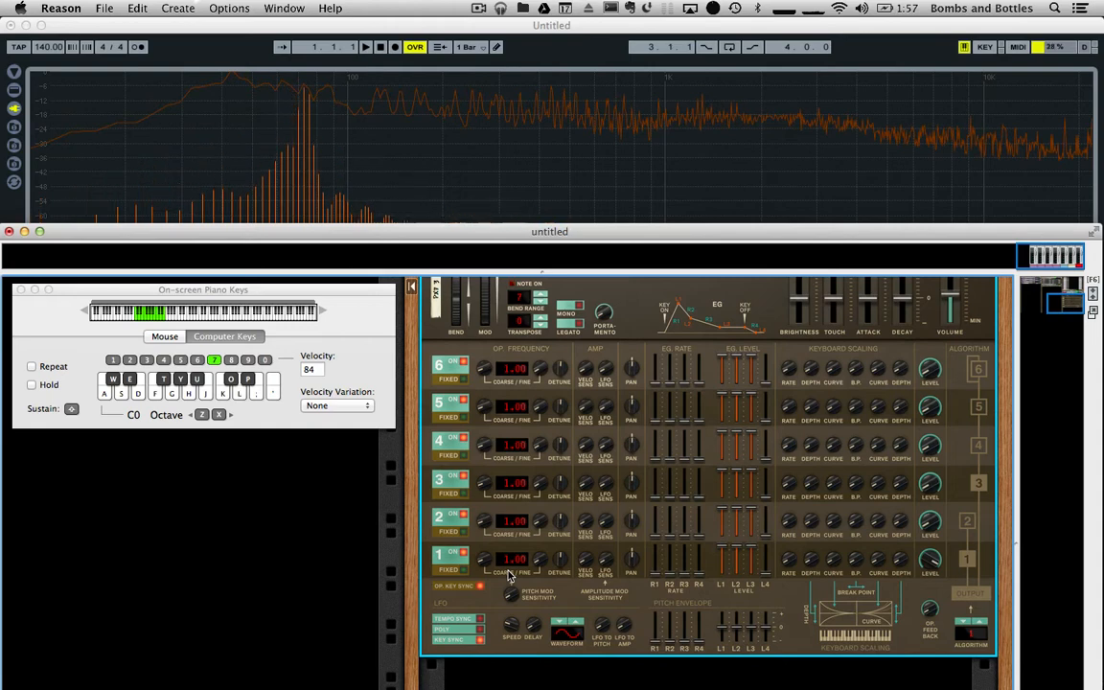
key("f")
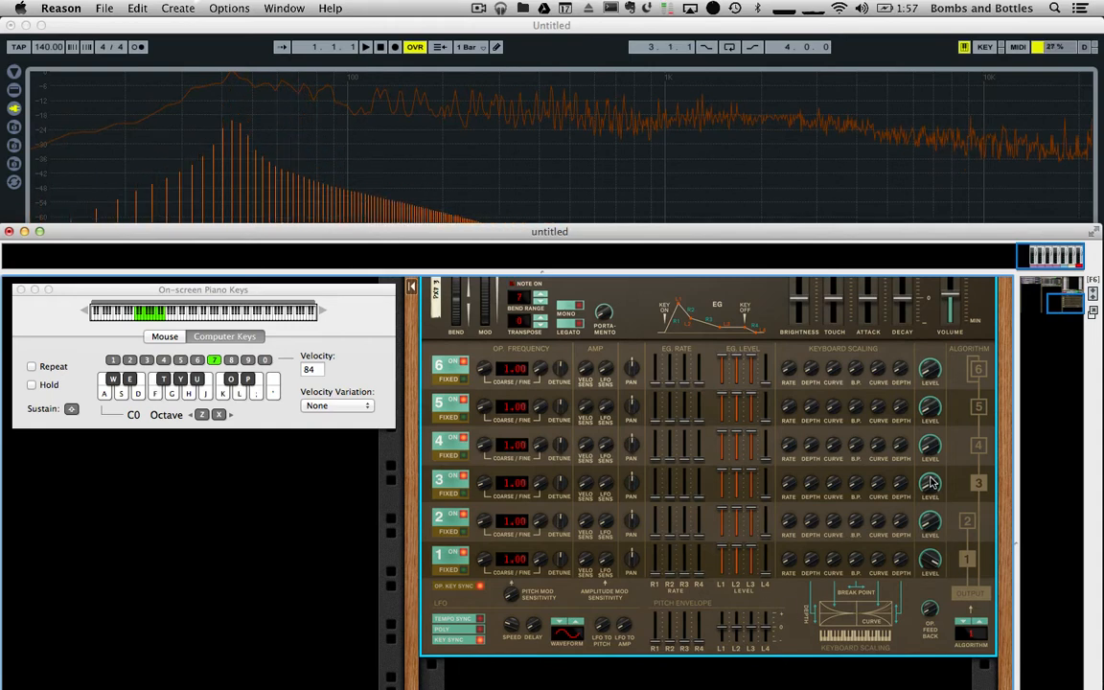
Raise operator 3's output level, set its coarse frequency to 5, and play an F with more of the spectrum exposed
mouse_move(931, 483)
left_click_drag(932, 483, 926, 449)
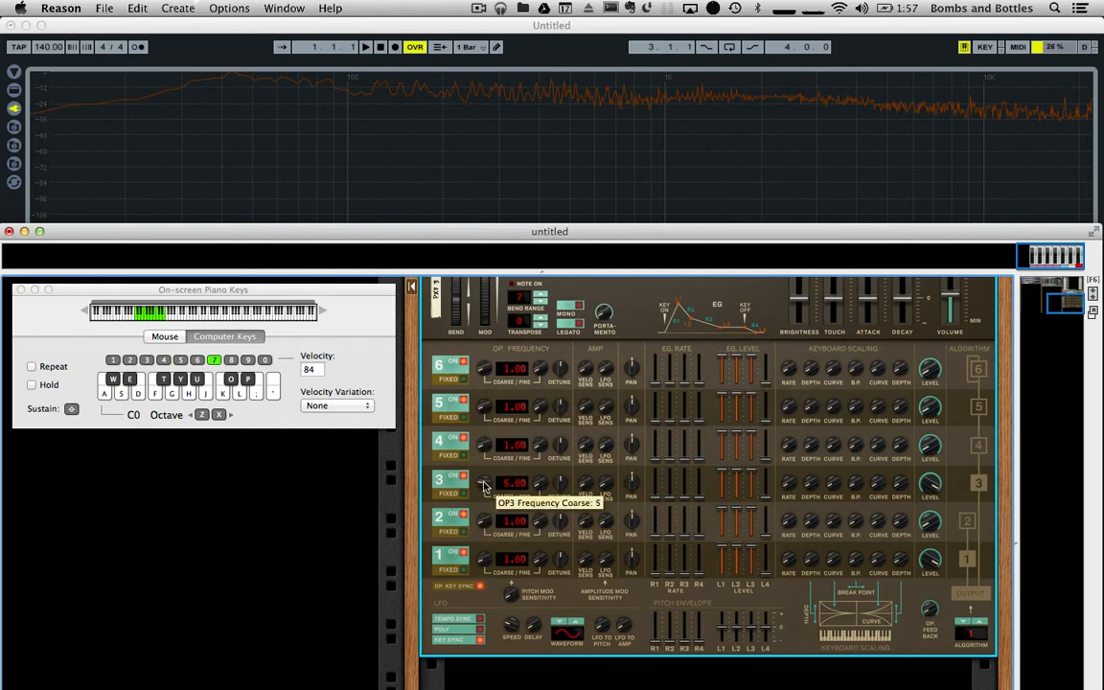
key("f")
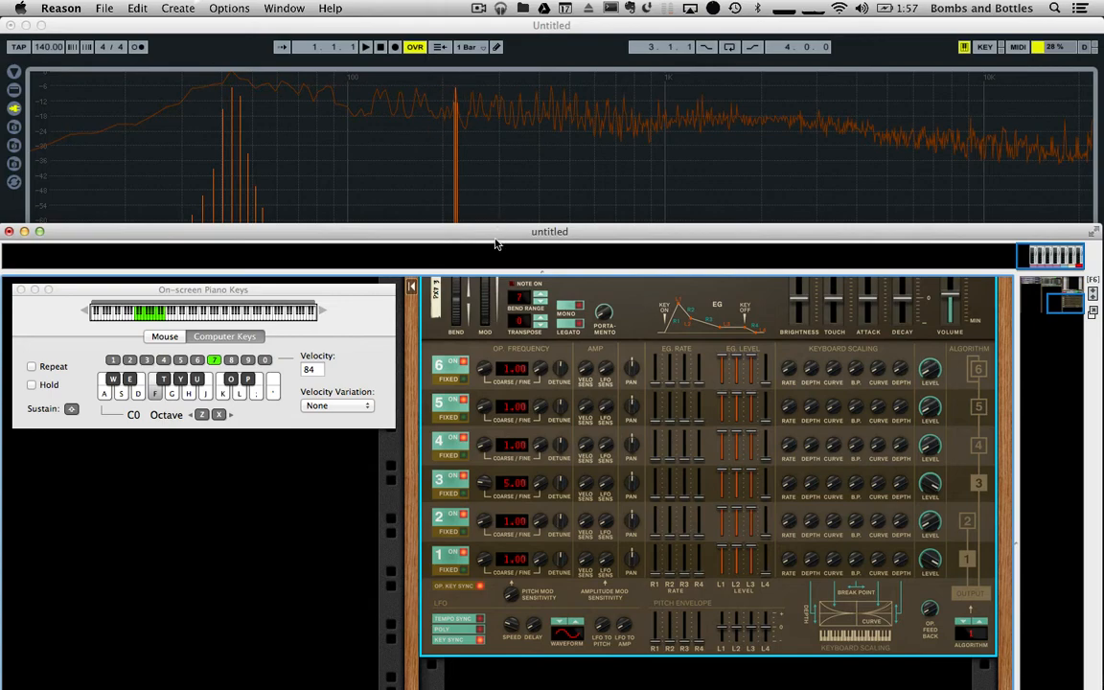
left_click_drag(495, 251, 532, 419)
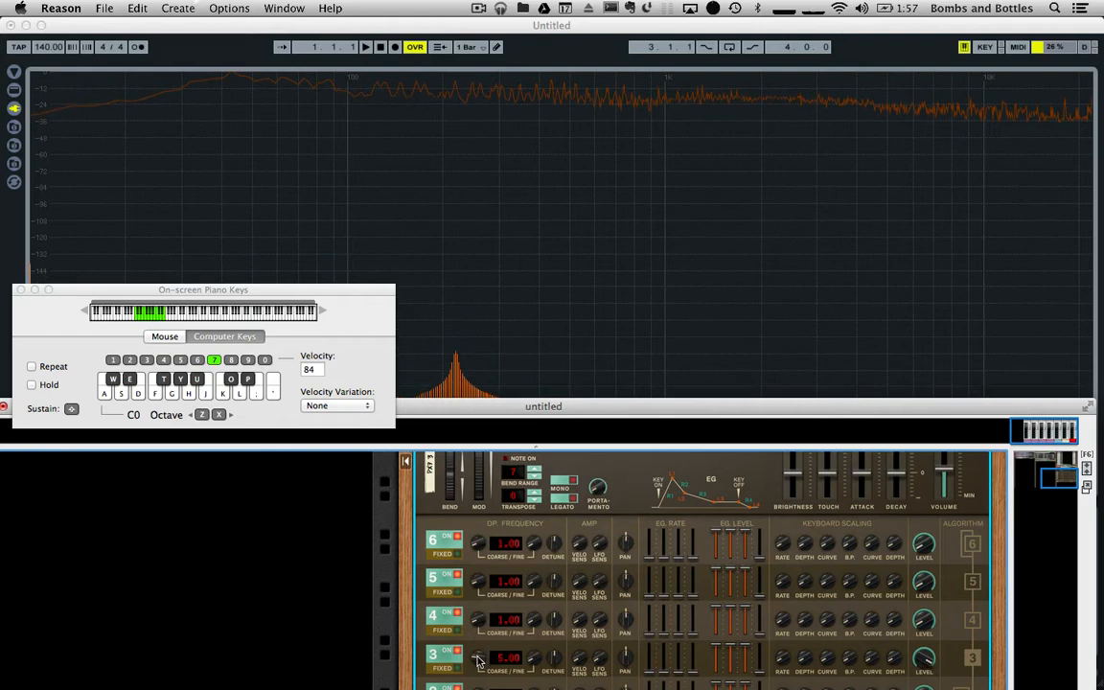
key("f")
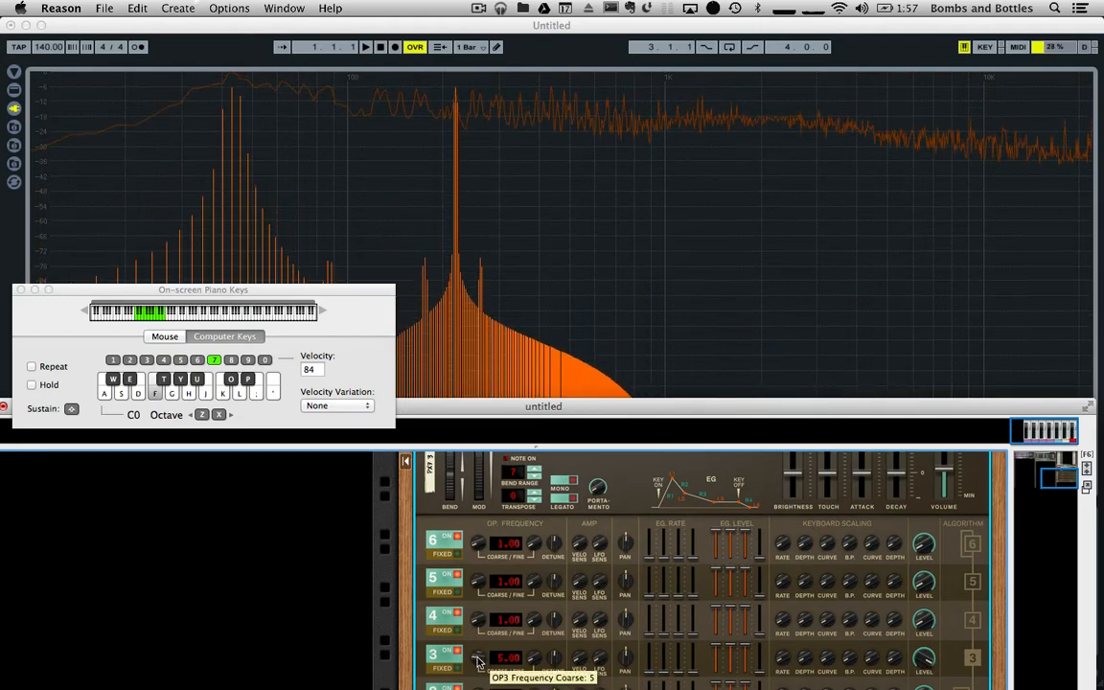
Set operator 3's coarse frequency to 31 and play an F repeatedly to check the spectrum
left_click_drag(476, 657, 464, 615)
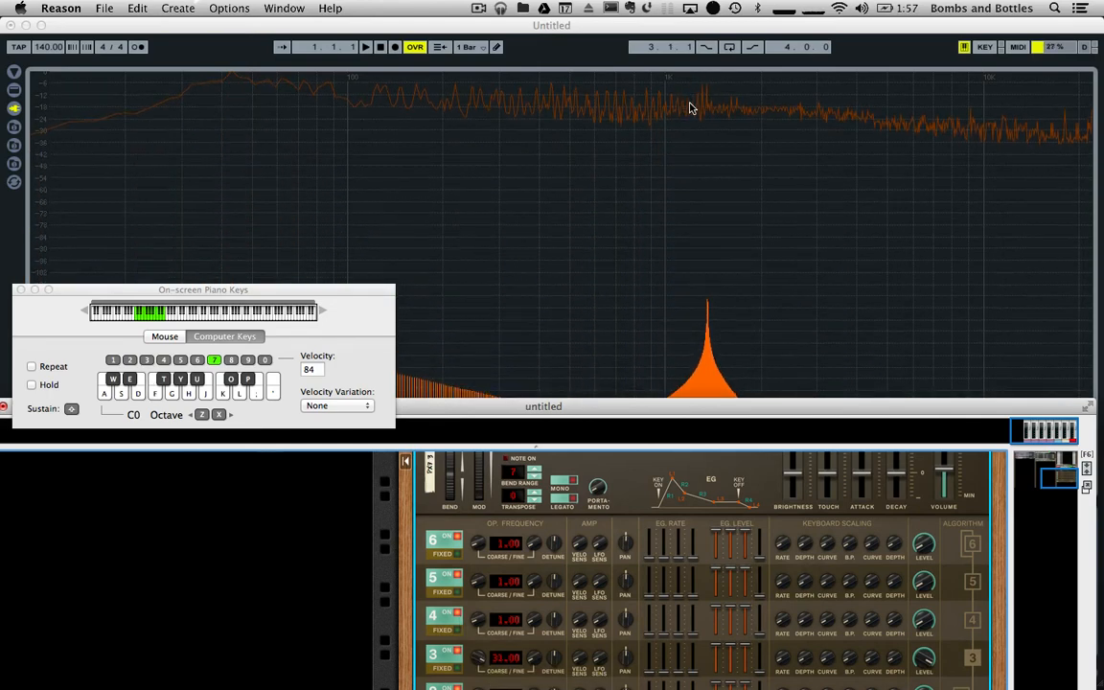
key("f")
key("f")
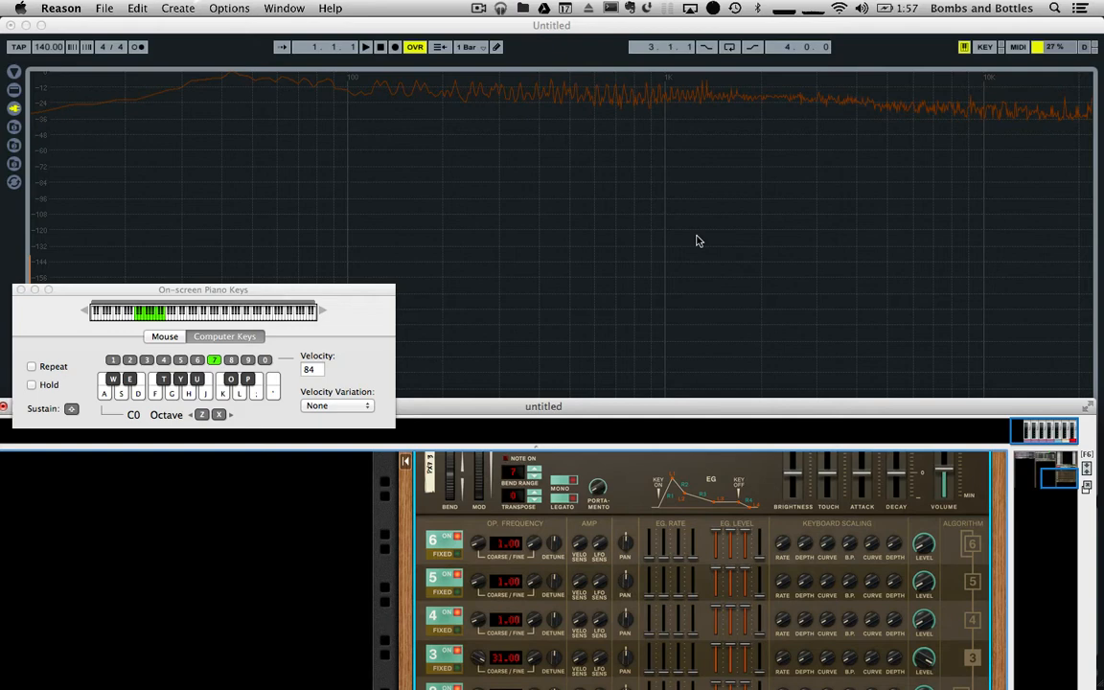
key("f")
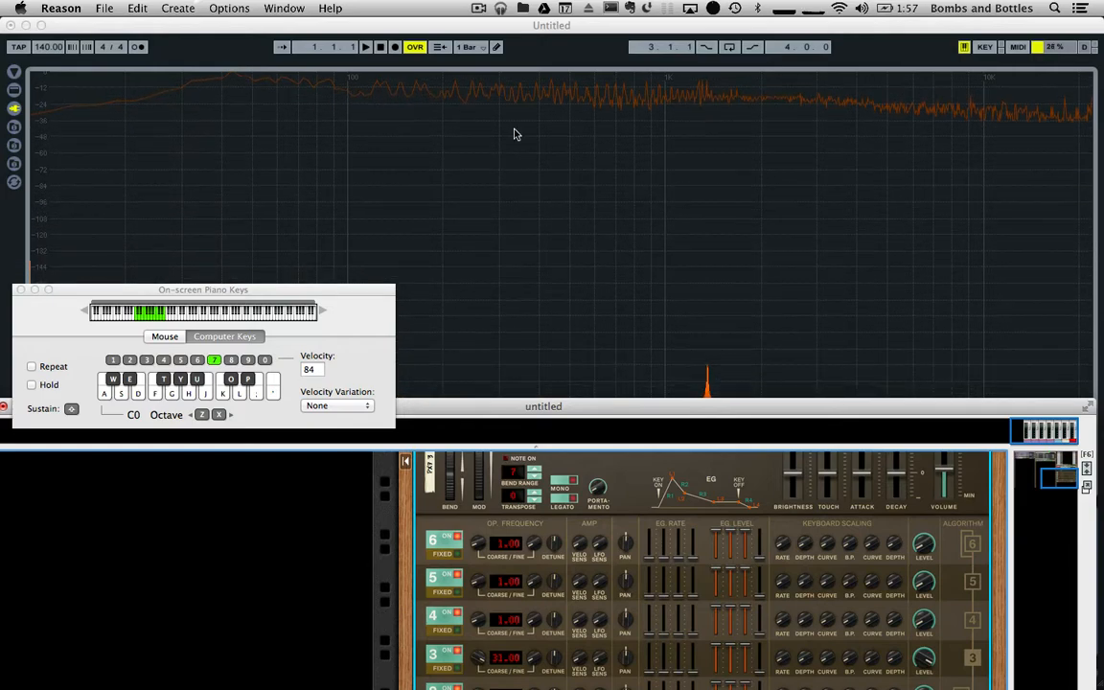
Bring all six operators back into view, reset operator 3's coarse frequency to 1, and turn down operator 1's output level
left_click_drag(586, 407, 589, 246)
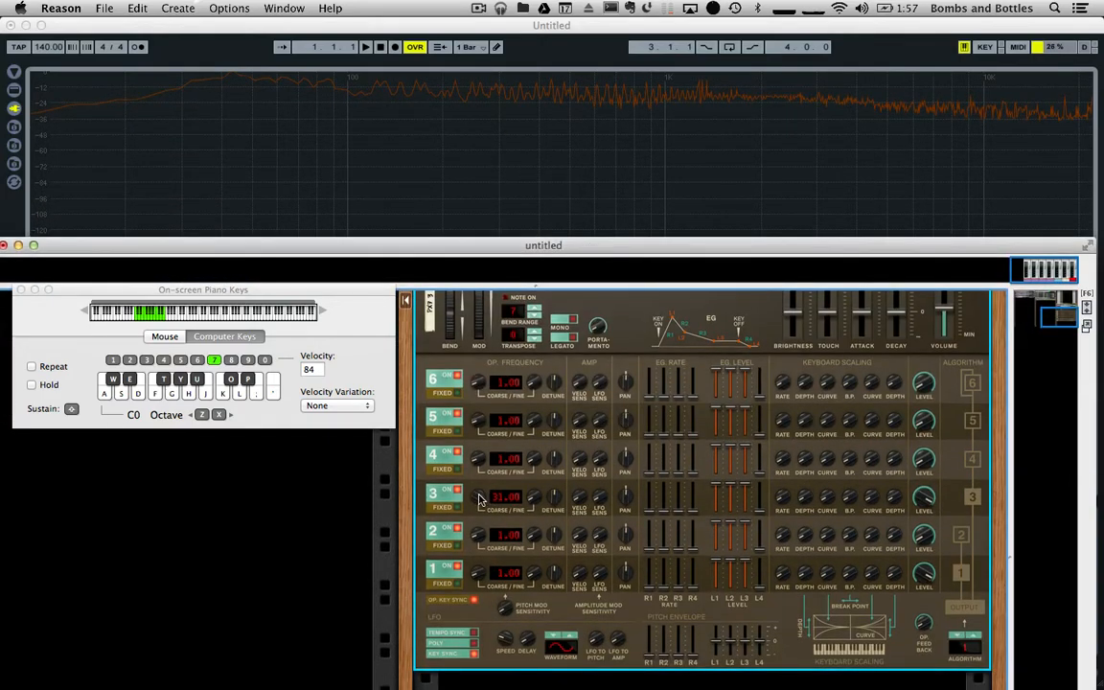
left_click(480, 498, "super")
left_click_drag(922, 573, 930, 627)
Play an F in octave C0, and an F and E in octave C1, to check operator 3's spectrum
key("f")
key("x")
key("f")
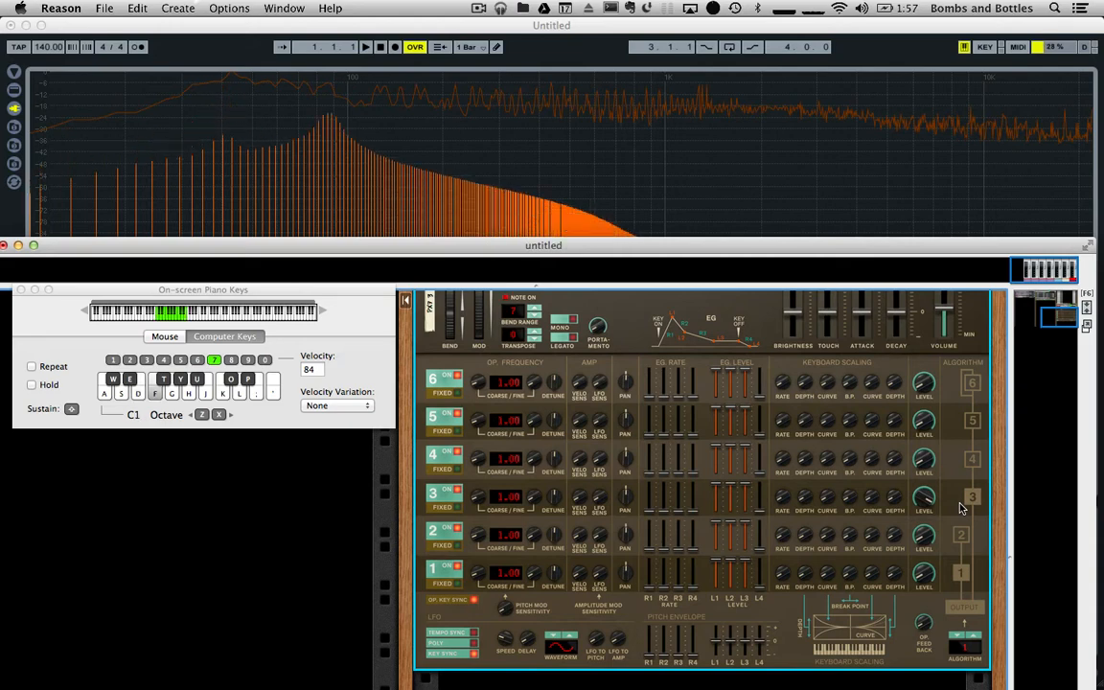
key("d")
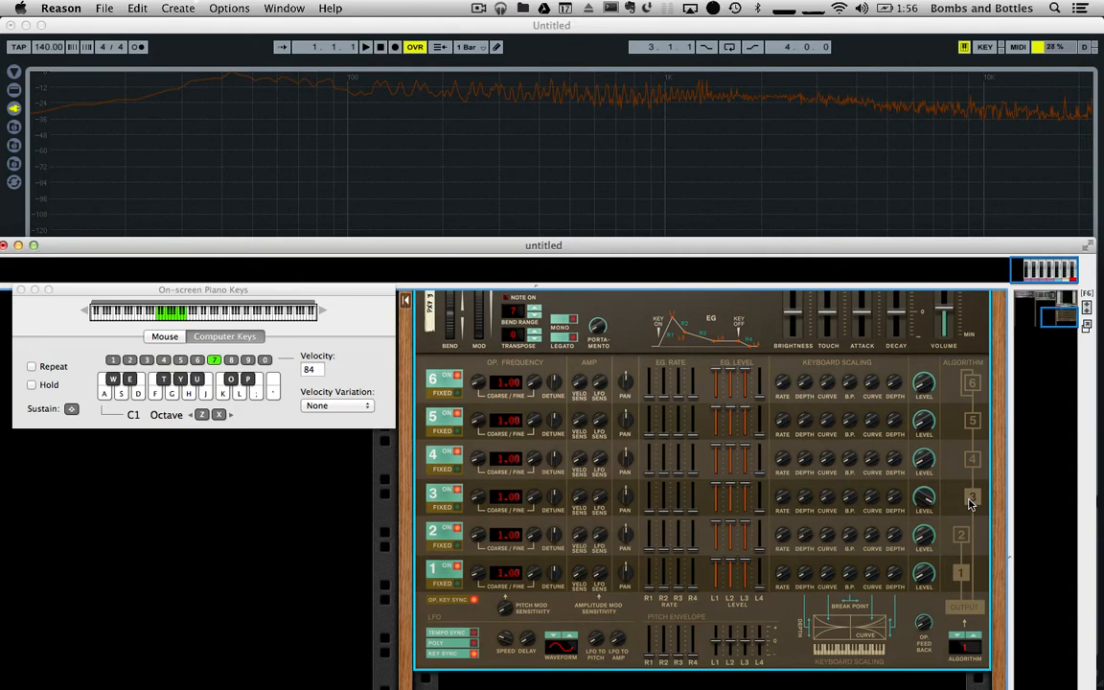
key("d")
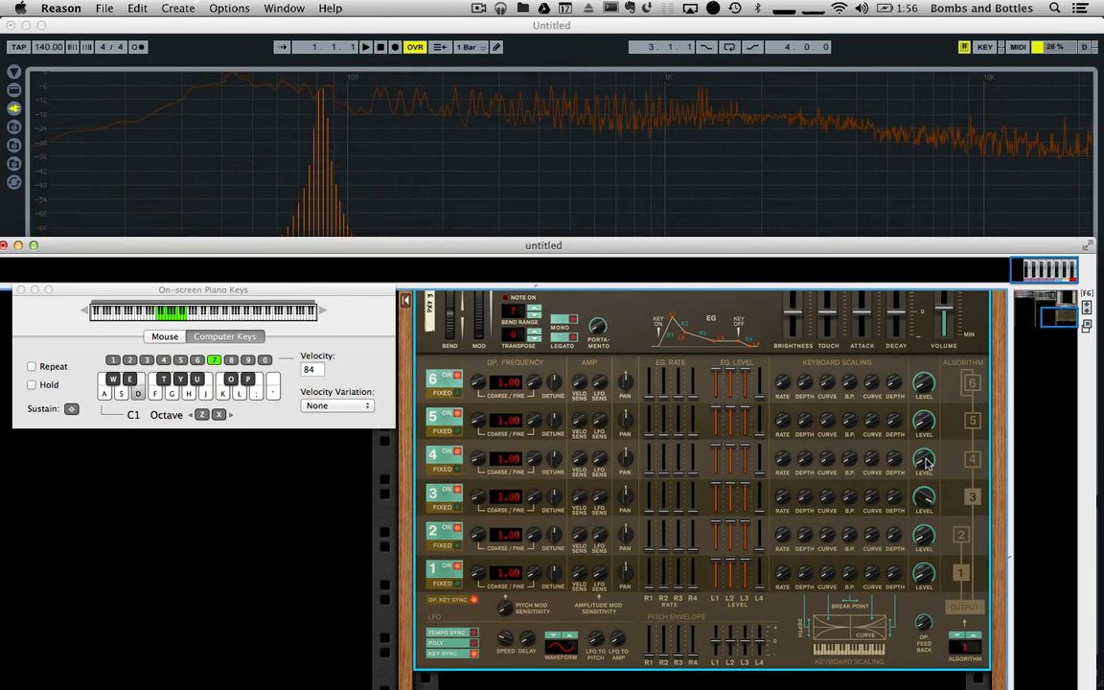
Raise operator 4's output level to 80, turn it back down, switch to octave C0, and shift the on-screen keys off the spectrum
left_click_drag(925, 462, 922, 456)
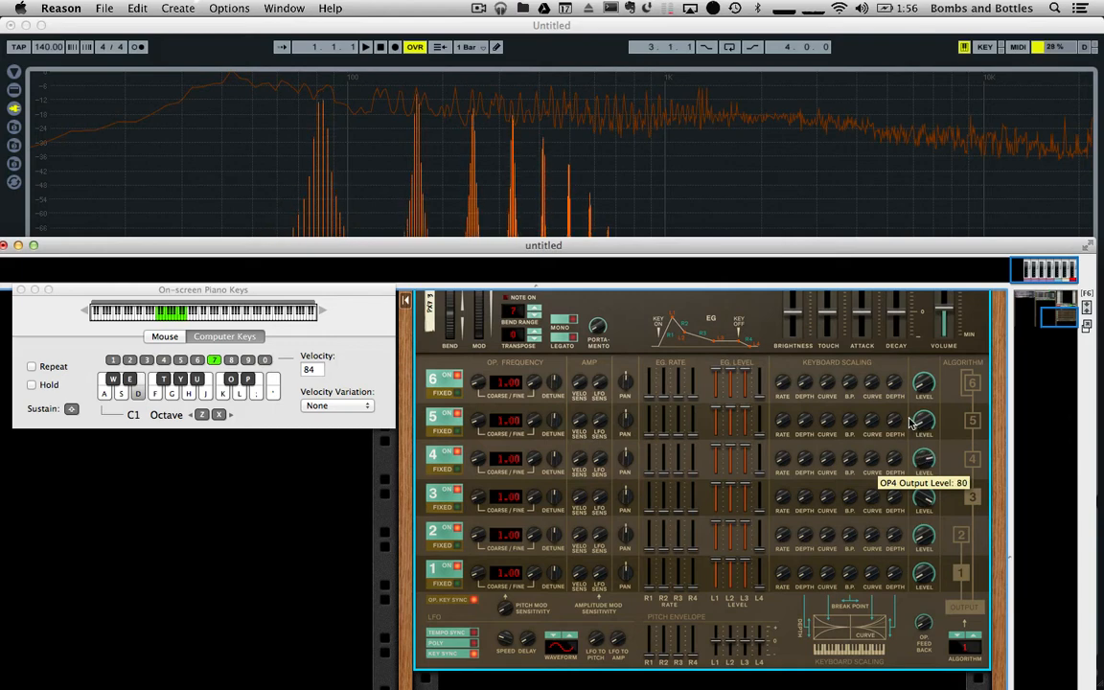
left_click_drag(910, 419, 925, 465)
key("z")
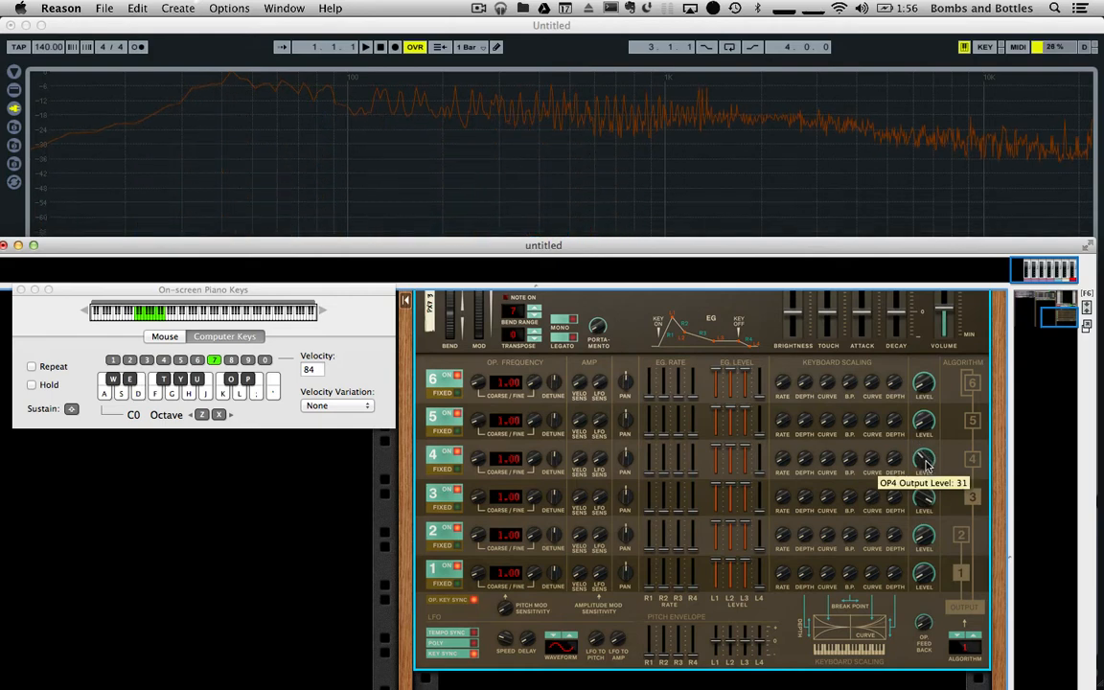
left_click_drag(317, 311, 311, 332)
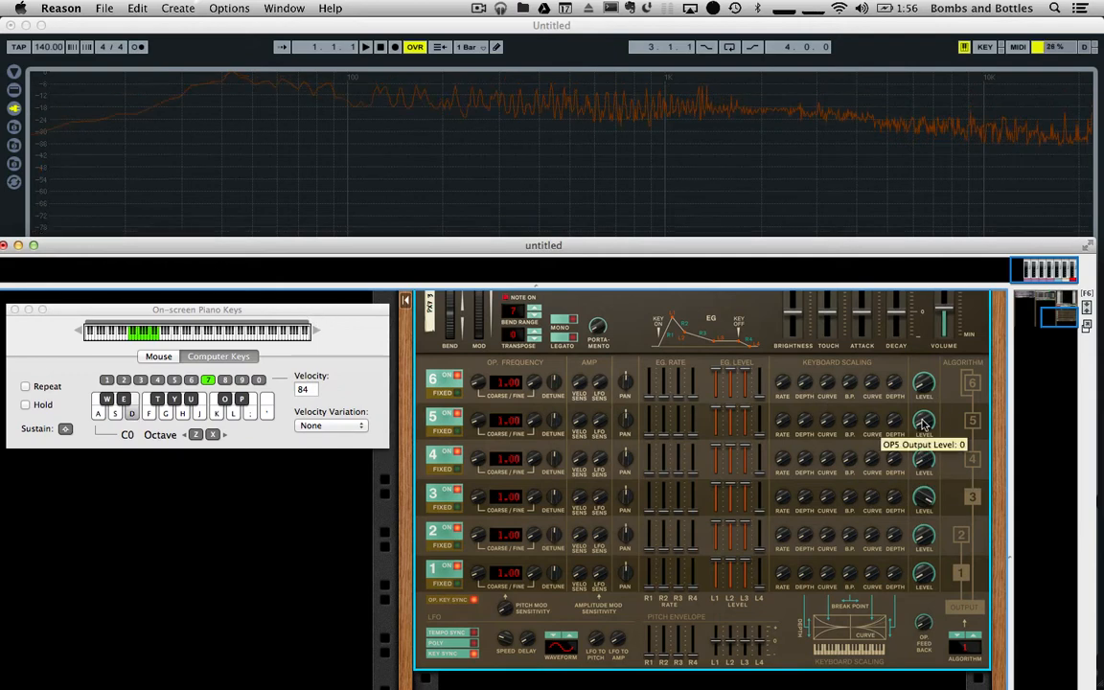
Raise operator 5's output level with operator 4's level at 0, and play an E to check the spectrum
left_click_drag(923, 423, 918, 389)
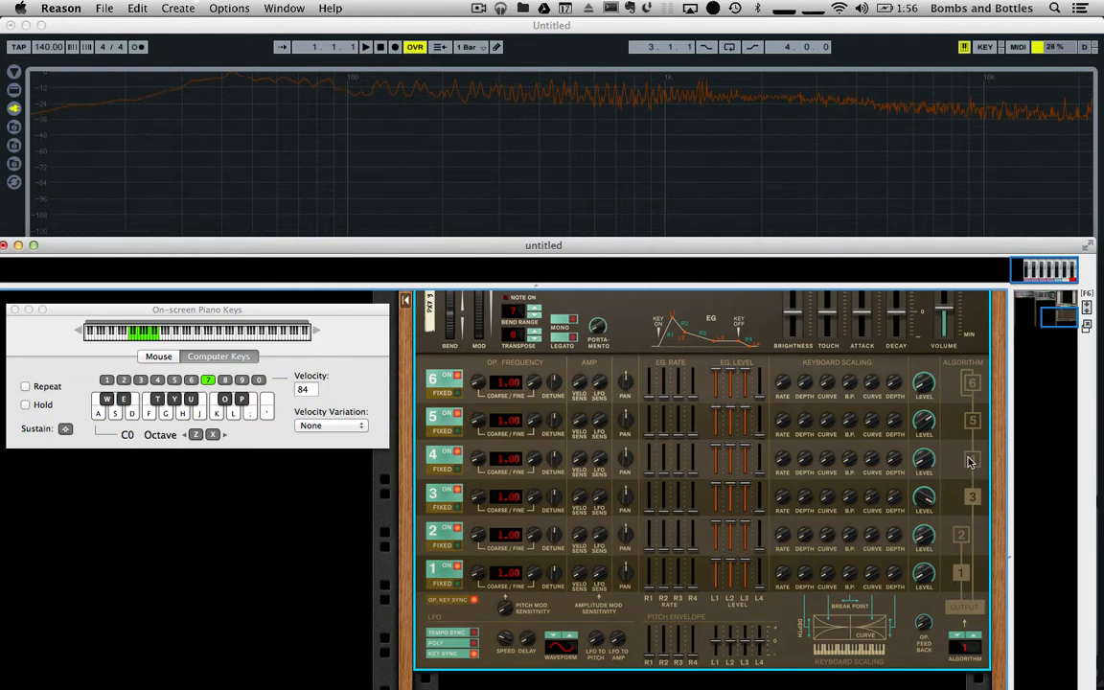
mouse_move(923, 468)
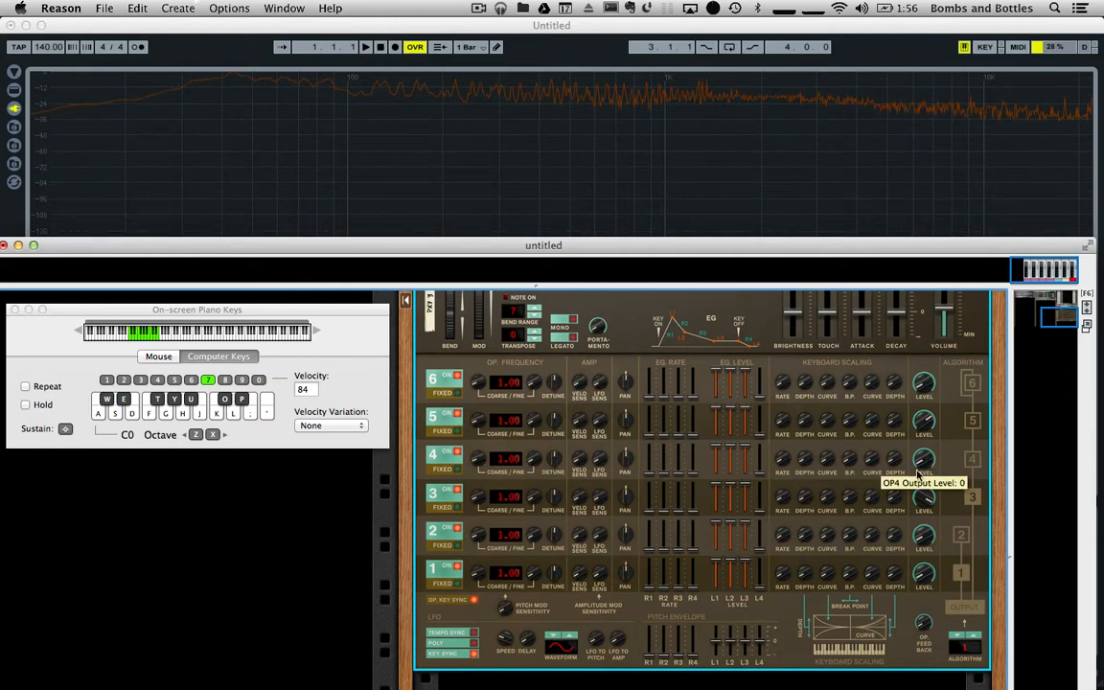
key("d")
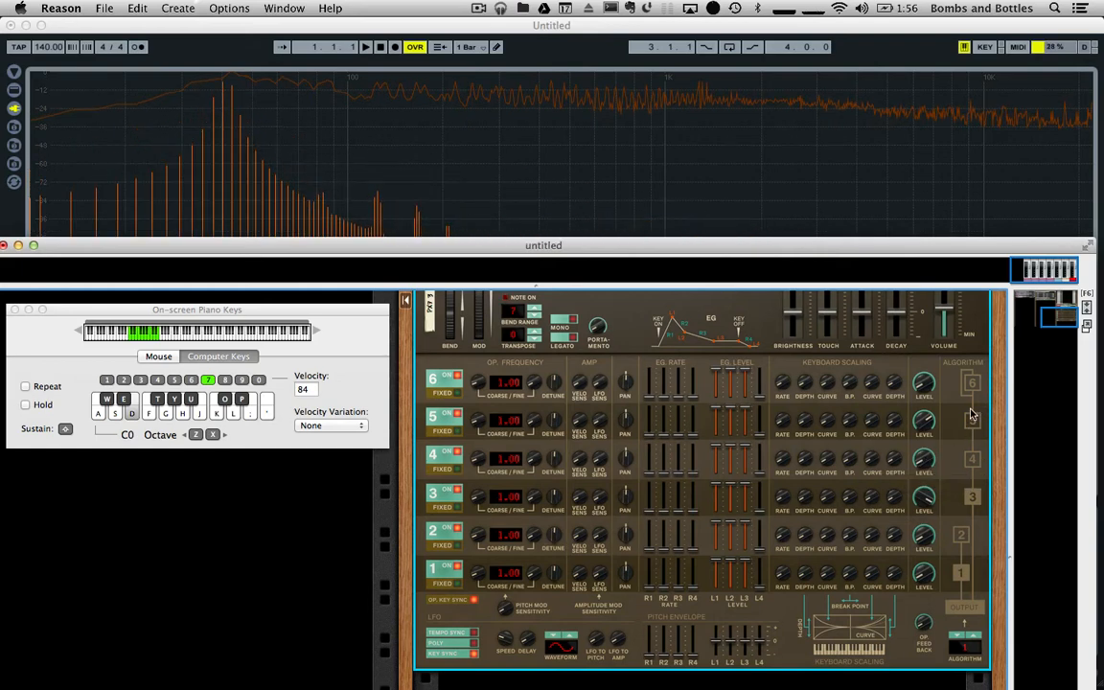
Raise operator 4's output level, set operator 5's level to 41 and its coarse frequency to 31, and play an E
left_click_drag(924, 465, 948, 442)
mouse_move(925, 425)
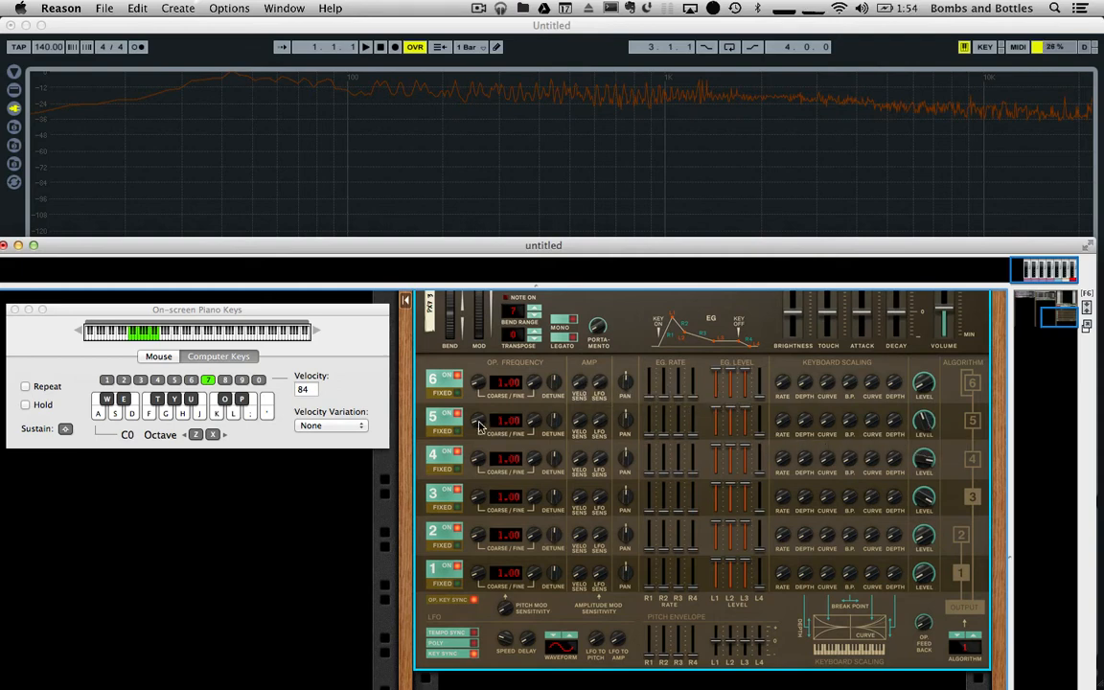
mouse_move(480, 426)
key("d")
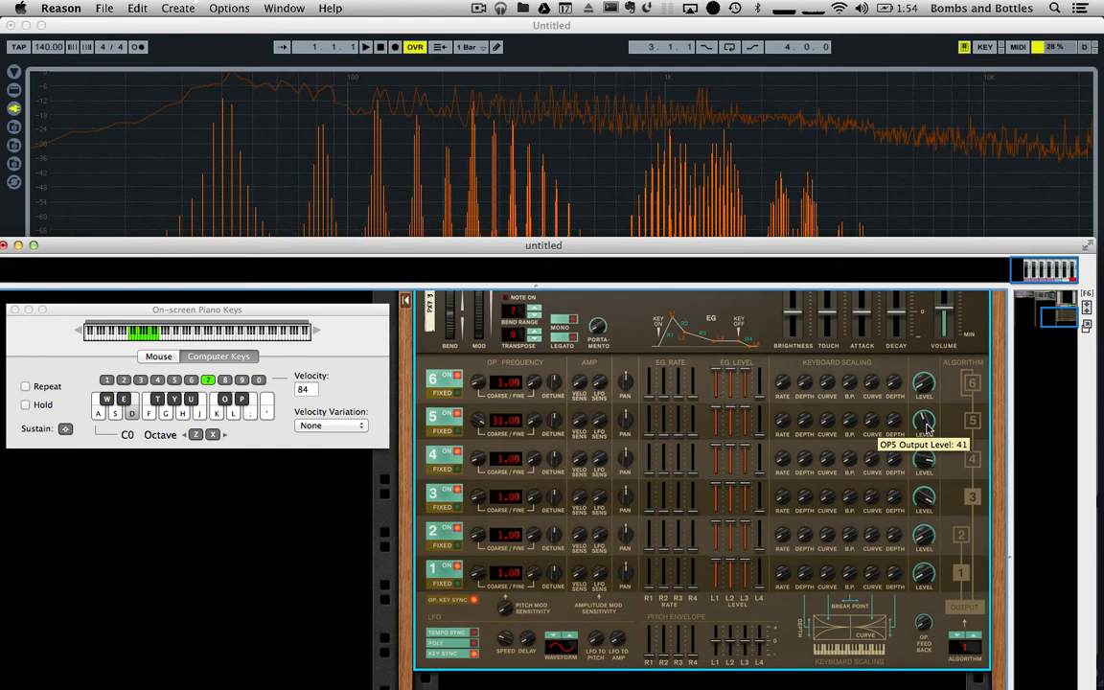
Sweep operator 4's output level between 64 and 92 while playing an E, ending at 66
left_click_drag(926, 456, 927, 462)
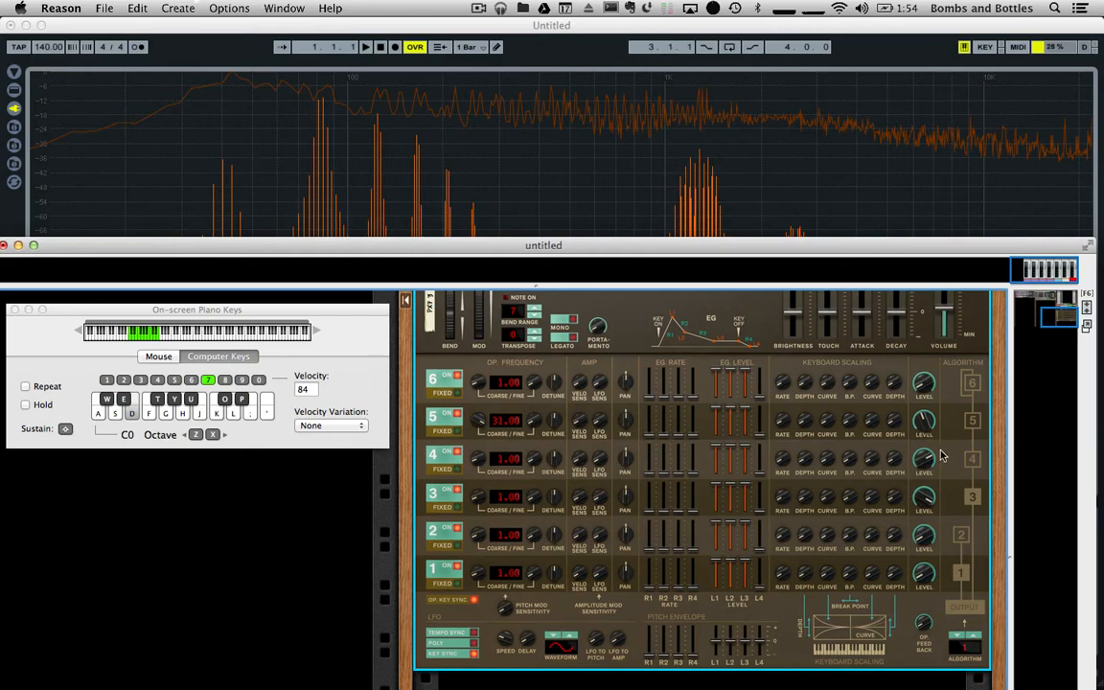
mouse_move(927, 465)
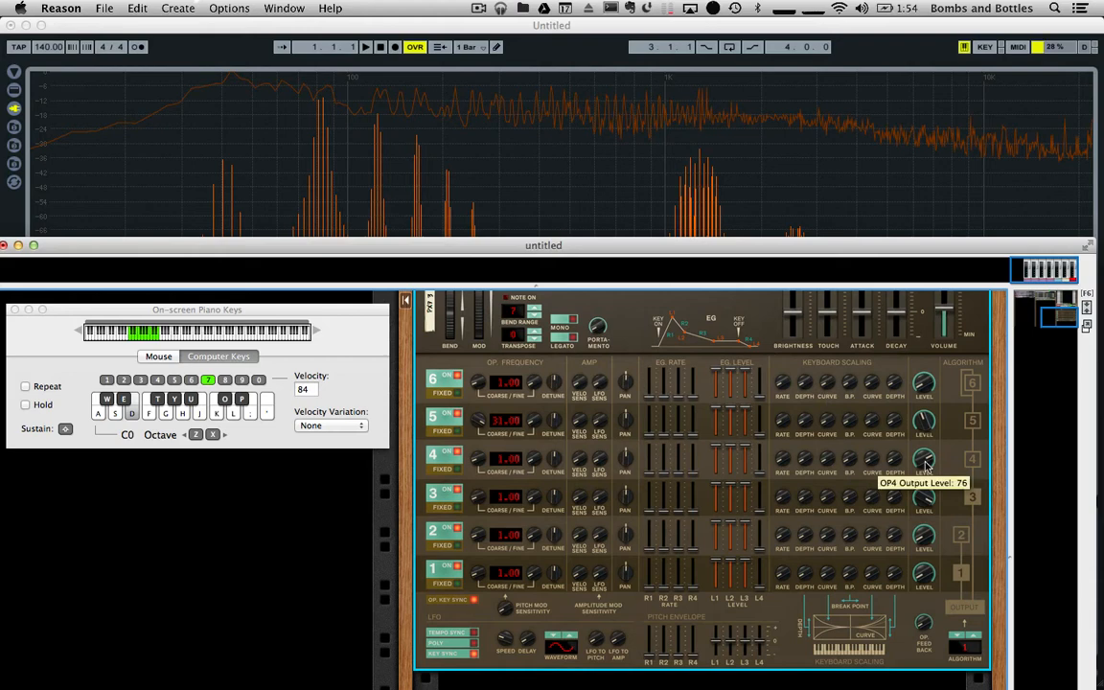
mouse_move(926, 468)
left_mouse_down()
mouse_move(932, 486)
mouse_move(925, 469)
left_mouse_up()
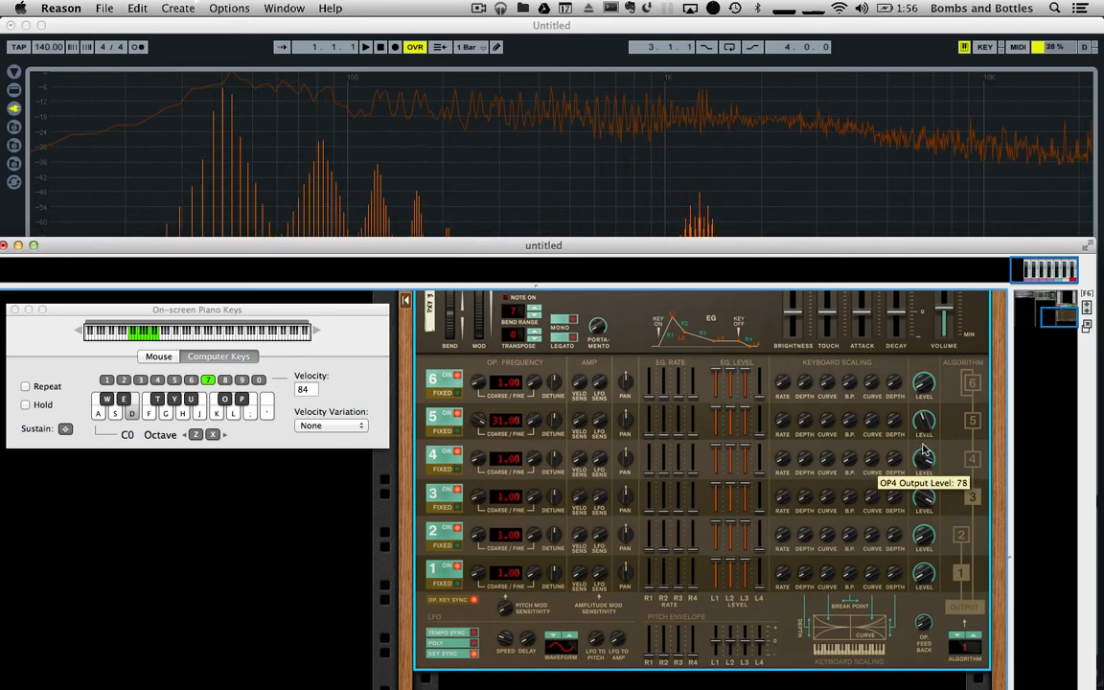
left_click_drag(923, 449, 925, 473)
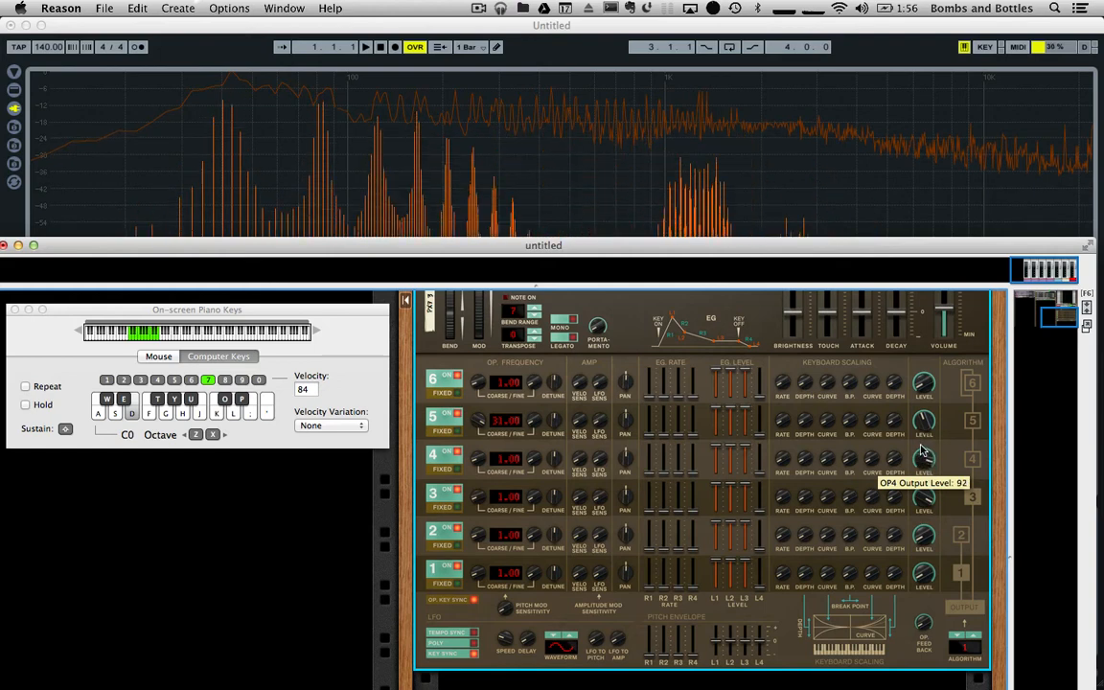
left_click_drag(921, 453, 925, 461)
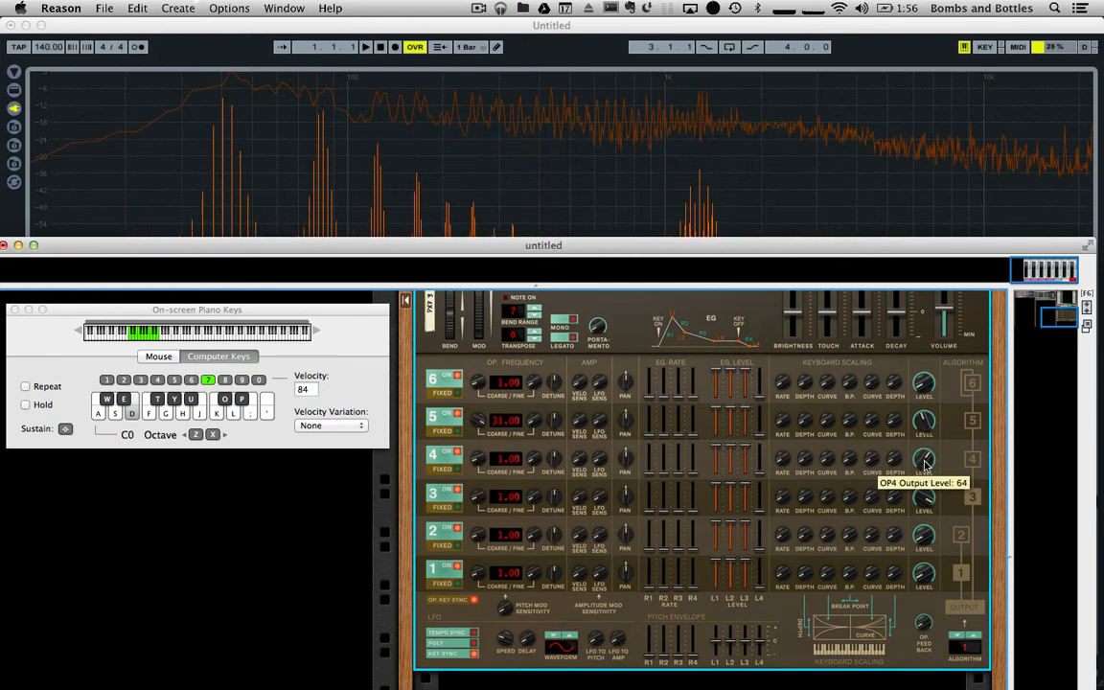
left_click_drag(919, 249, 919, 267)
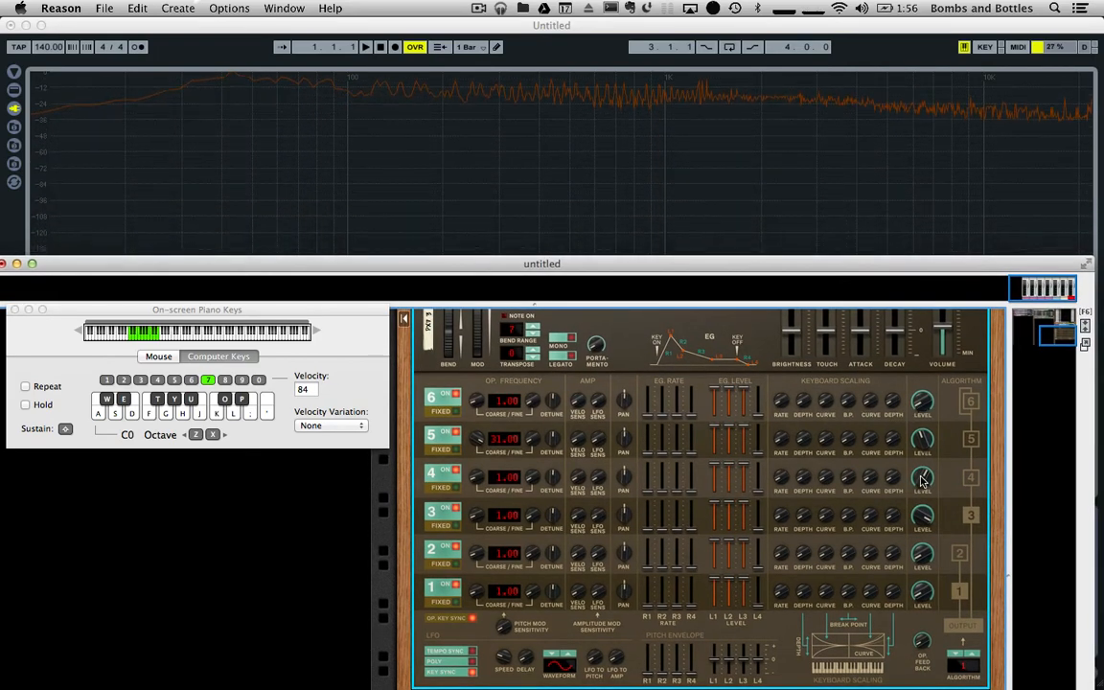
left_click_drag(925, 468, 927, 476)
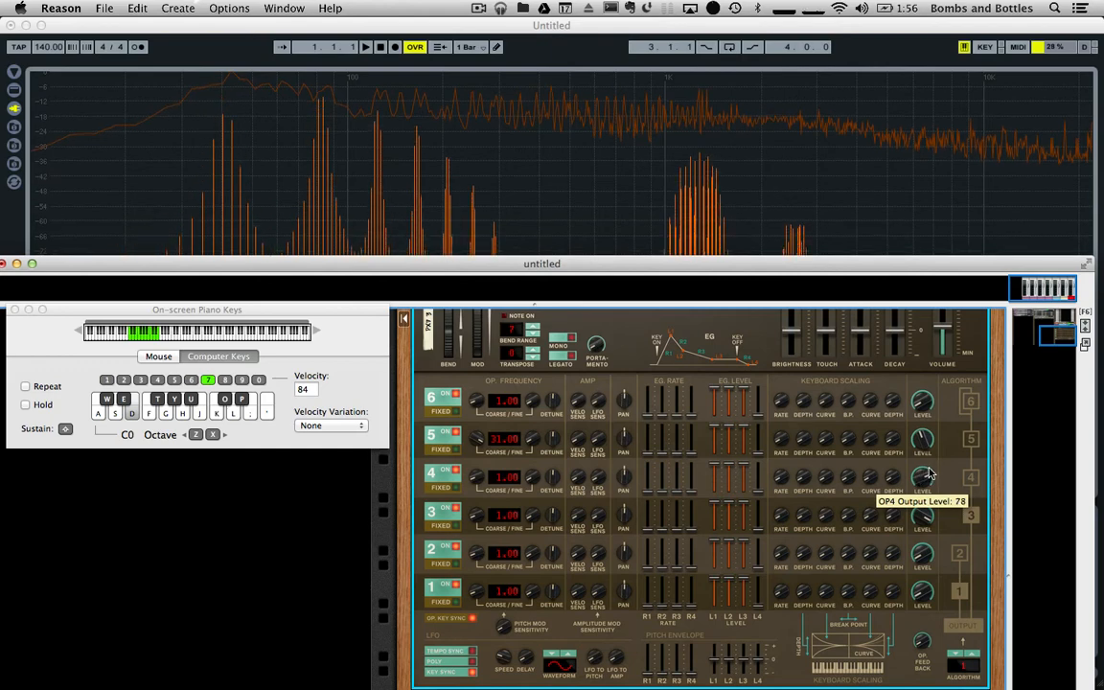
left_click_drag(928, 468, 930, 477)
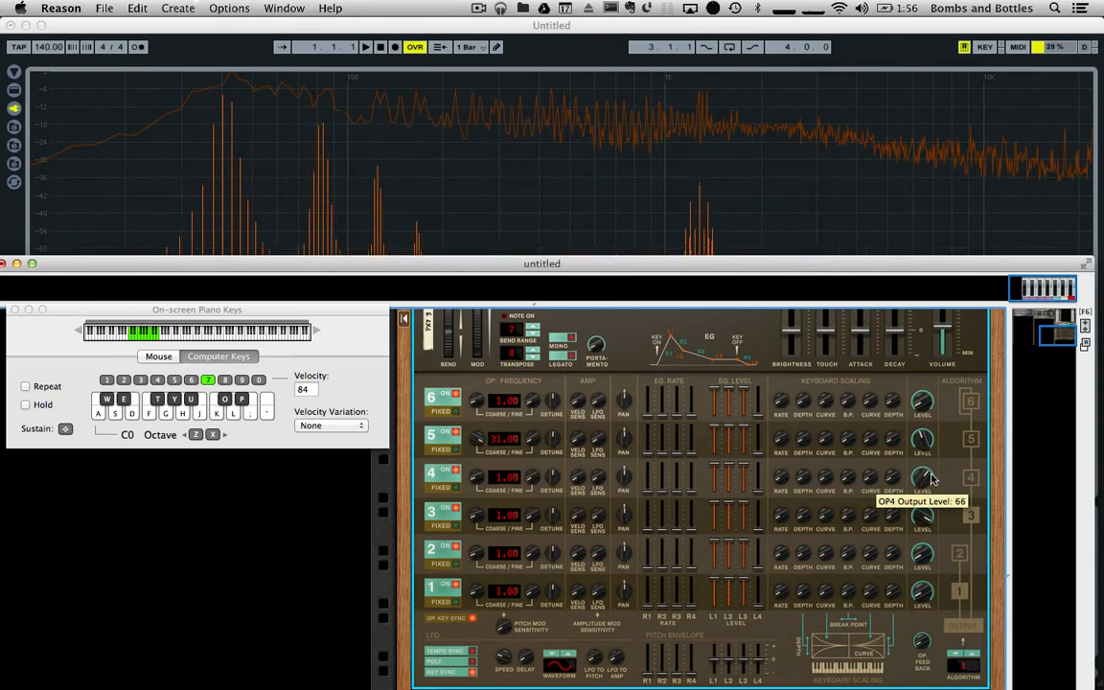
Bring the whole rack into view and add a Pulsar Dual LFO beneath the PX7
left_click_drag(876, 264, 898, 242)
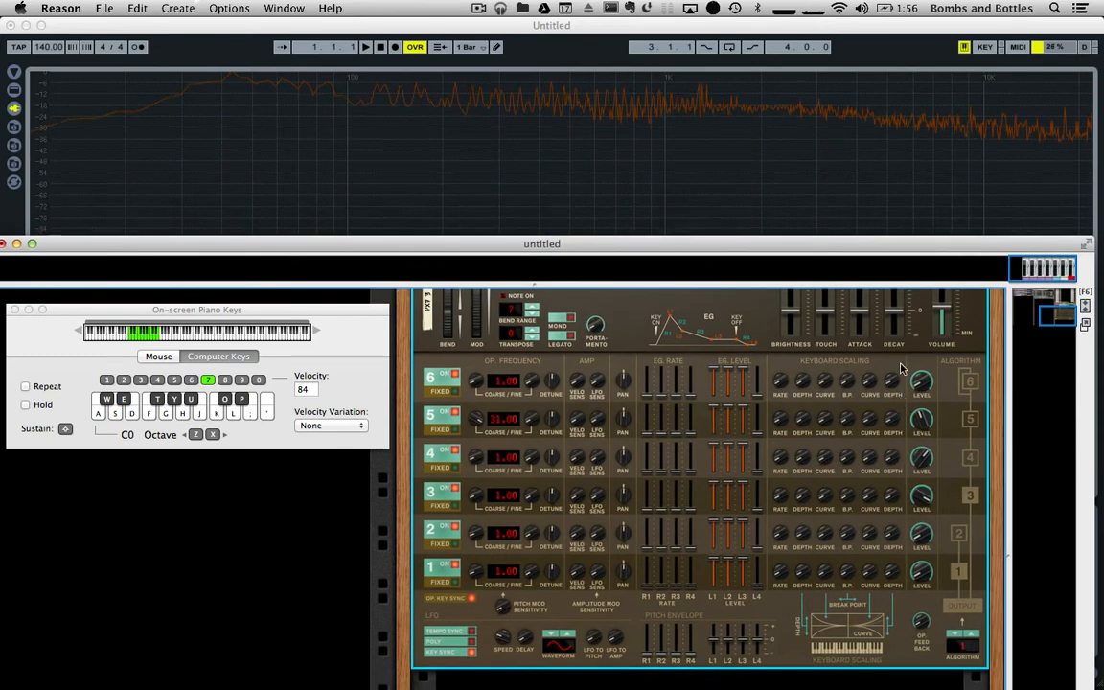
double_click(898, 242)
right_click(804, 530)
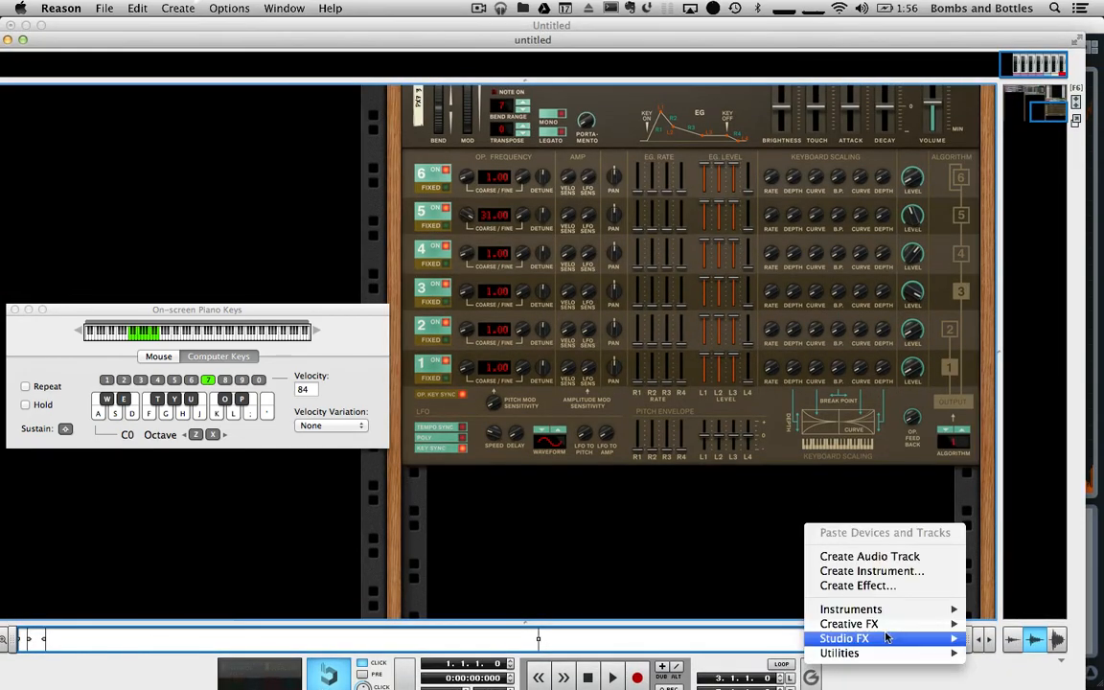
mouse_move(840, 652)
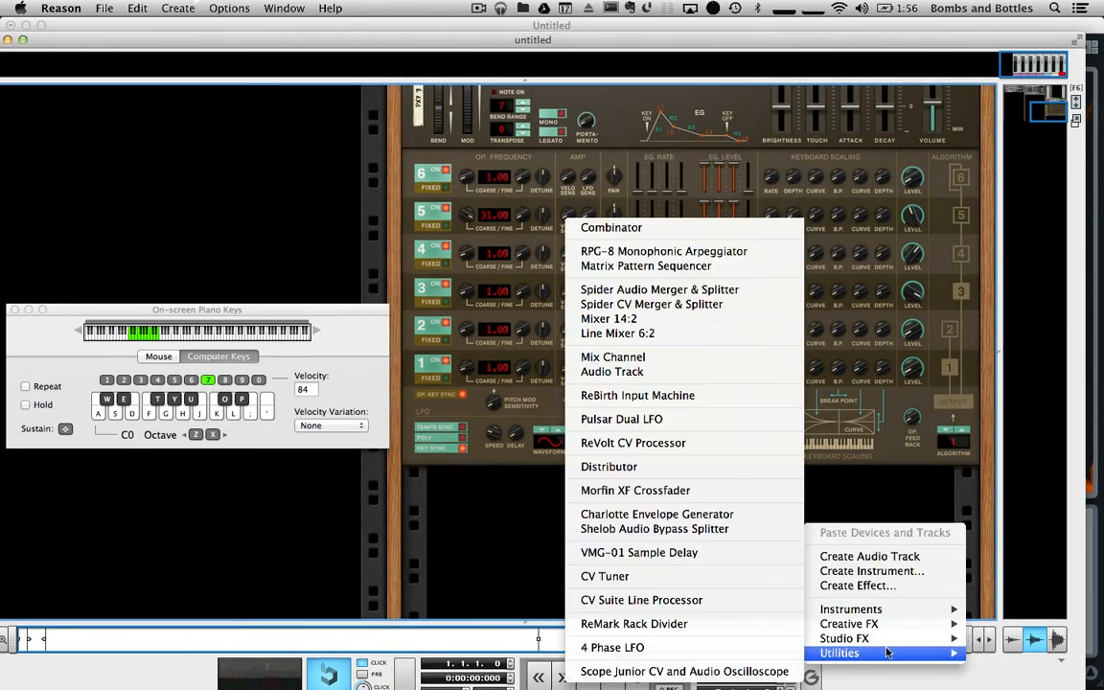
left_click(691, 419)
Cable the Pulsar's LFO 1 CV output to the PX7's operator 4 amp level input, and return to the rack front
key("Tab")
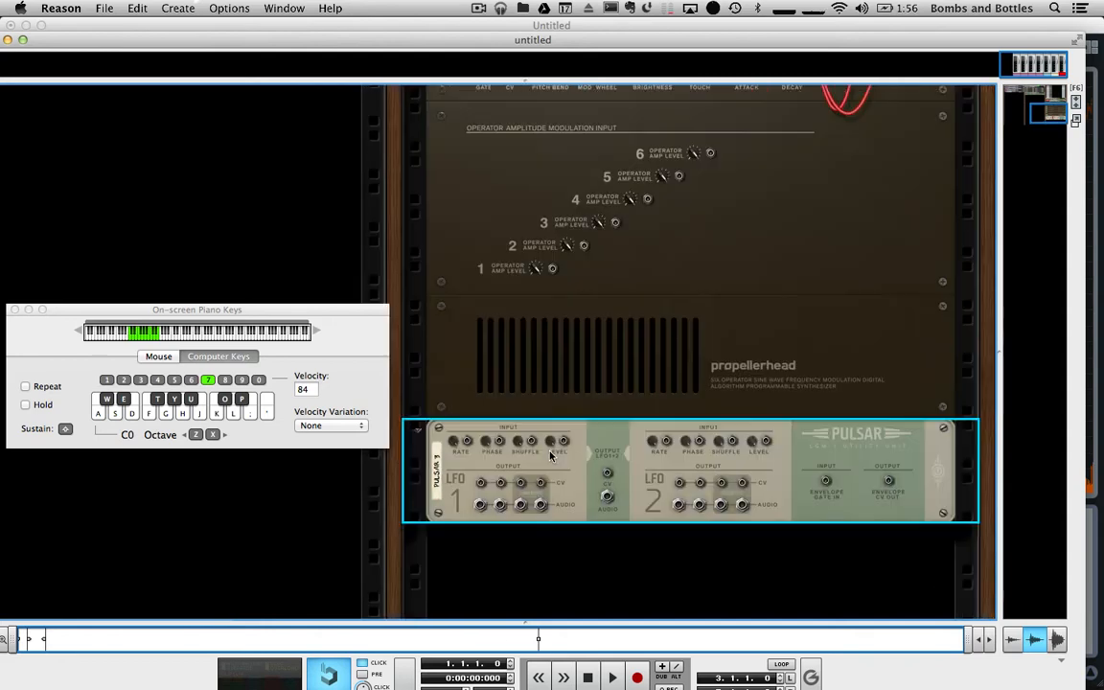
left_click_drag(481, 486, 648, 202)
key("Tab")
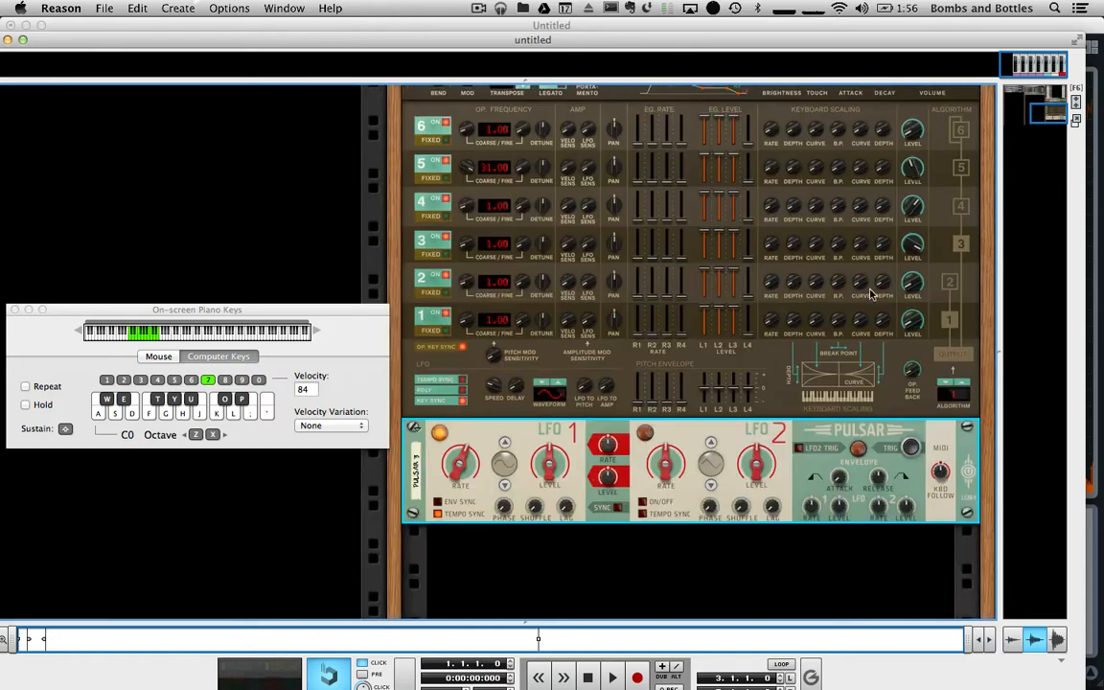
Turn up the Pulsar's LFO 1 level, set its synced rate to 2/4 and its lag to 100%
left_click_drag(550, 469, 551, 439)
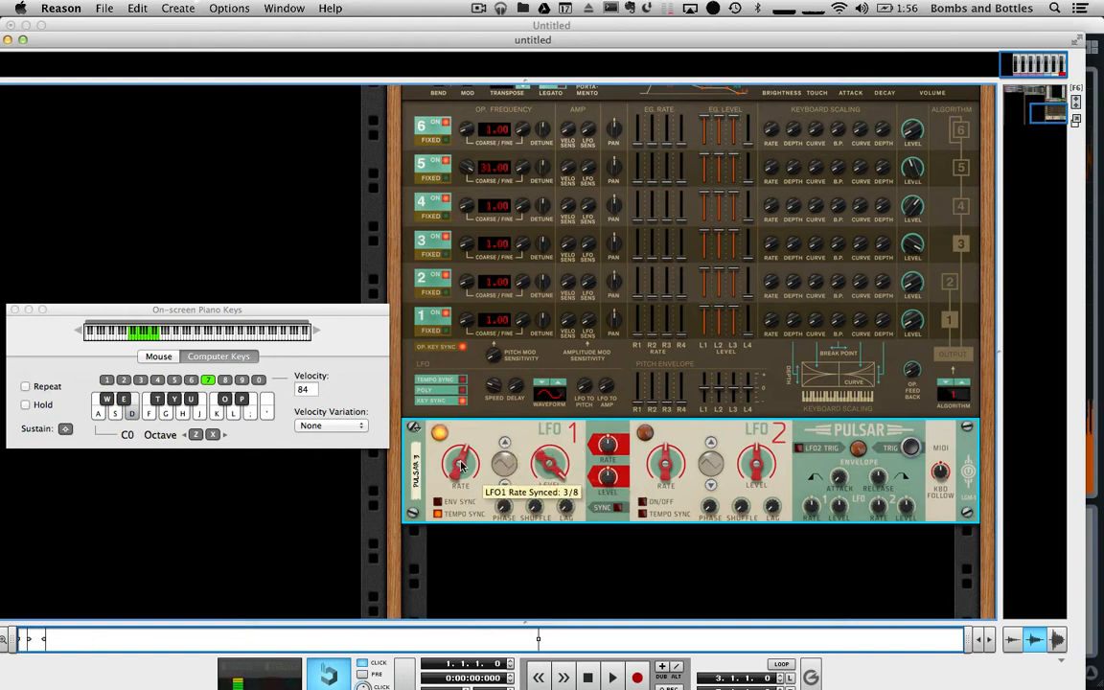
left_click_drag(461, 466, 464, 468)
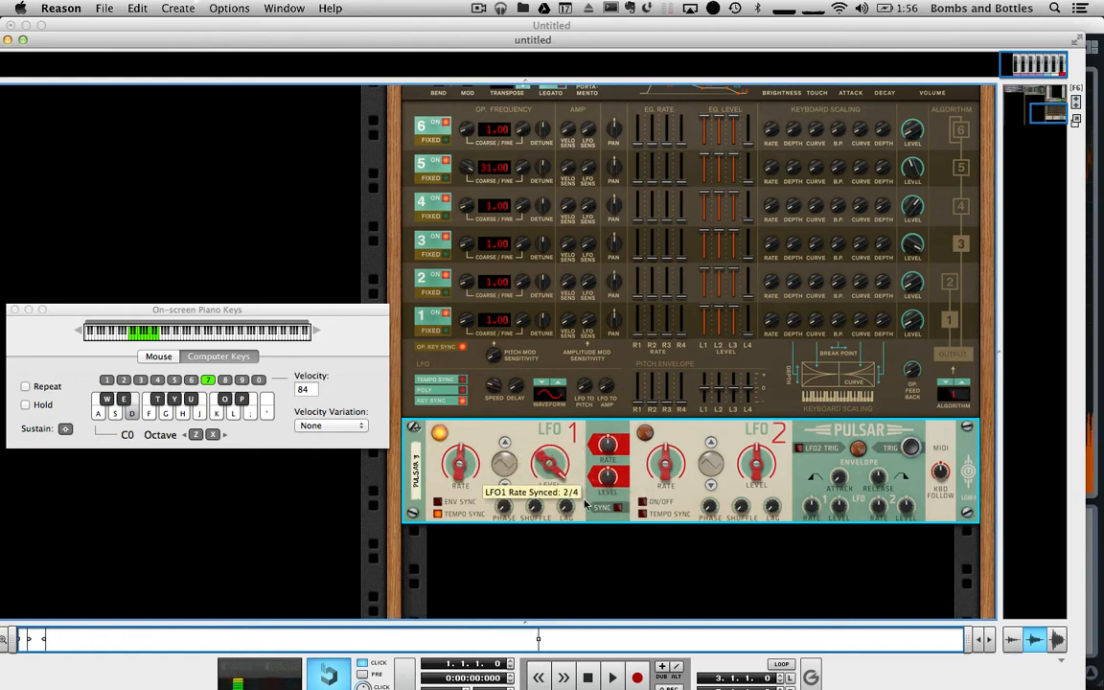
left_click_drag(571, 510, 573, 431)
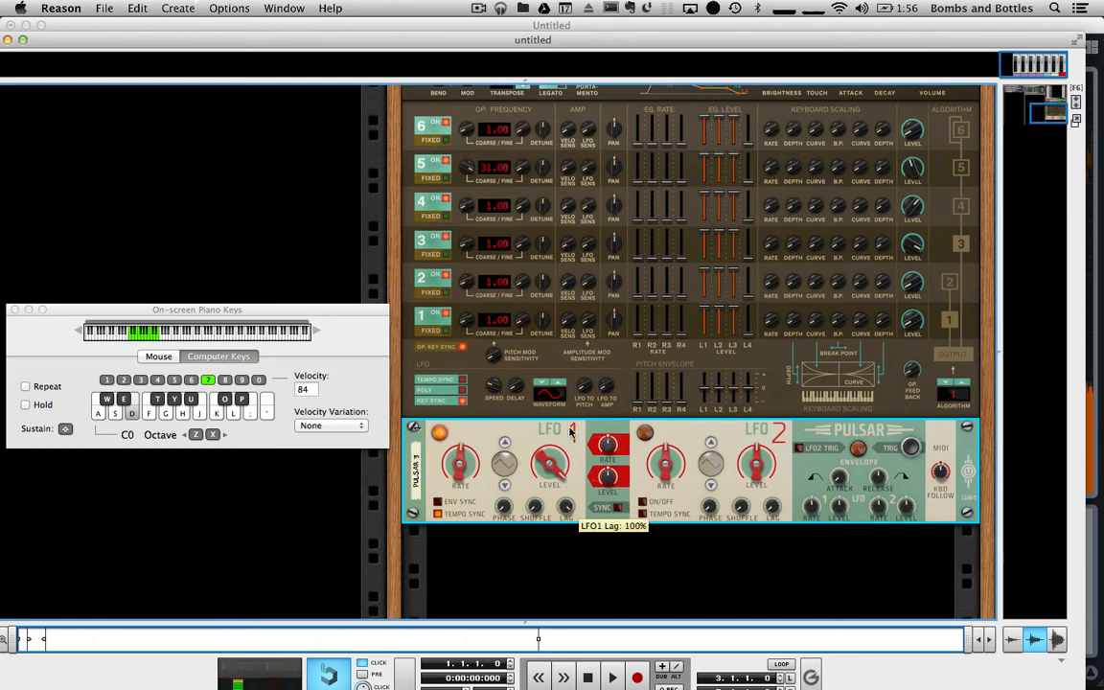
Expose the spectrum above the rack, lower operator 4's output level to 54, and play an E with the LFO running
left_click_drag(681, 38, 681, 369)
left_click_drag(909, 525, 907, 530)
mouse_move(909, 484)
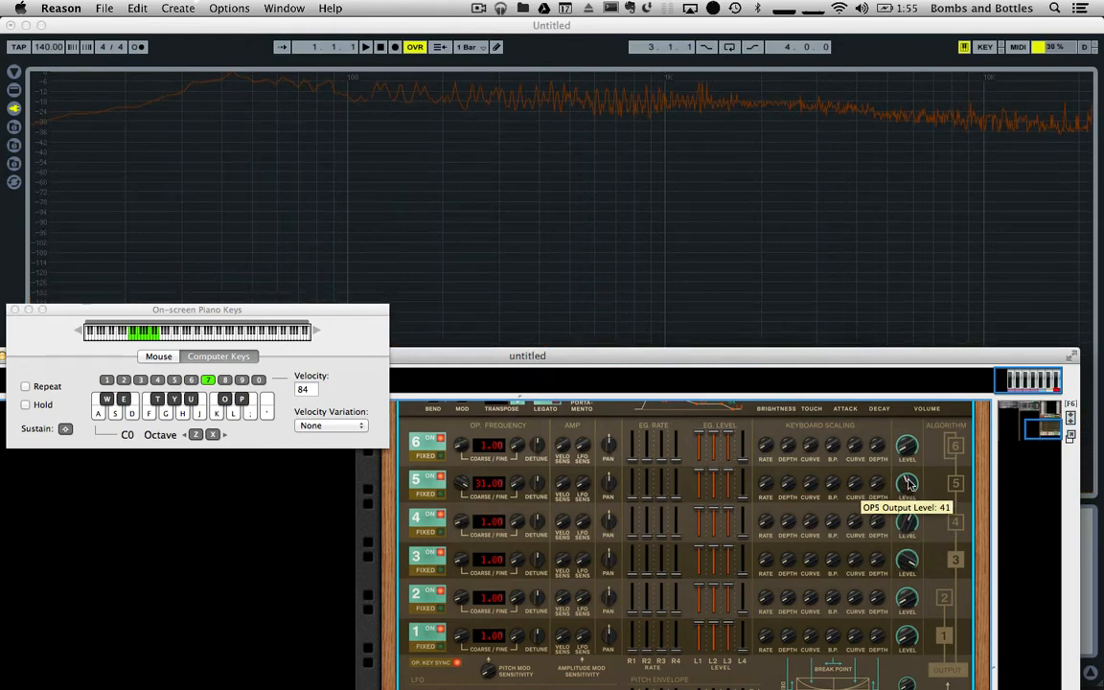
key("d")
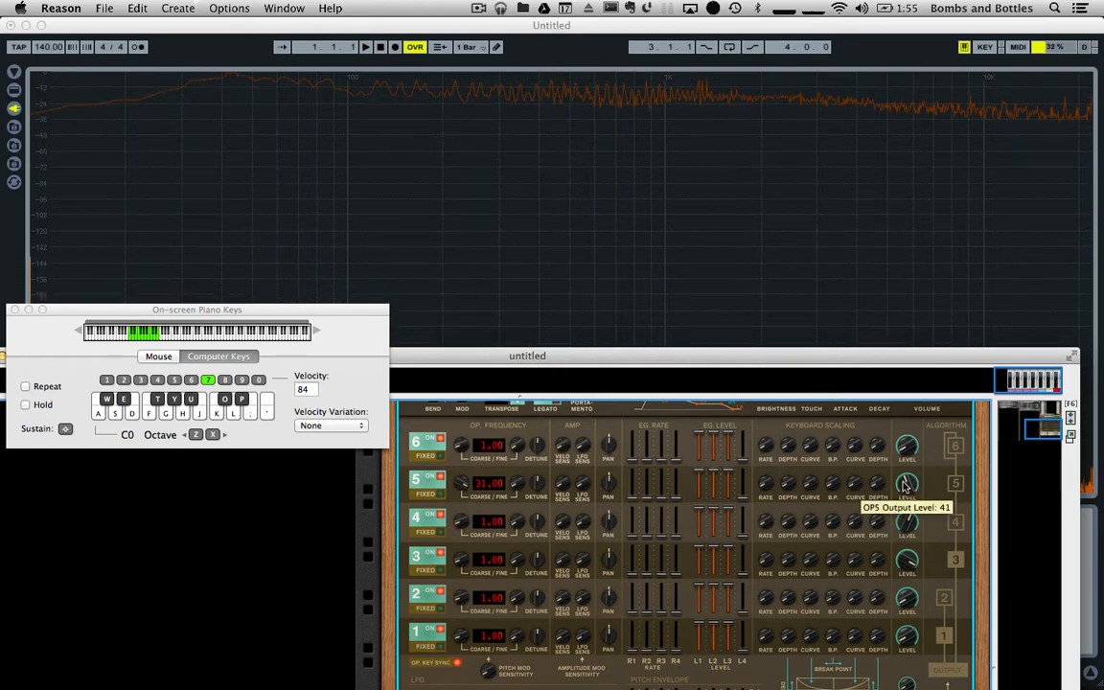
key("d")
Set operator 5's output level to 50 and operator 4's to 43 while playing an E
left_click_drag(906, 488, 907, 485)
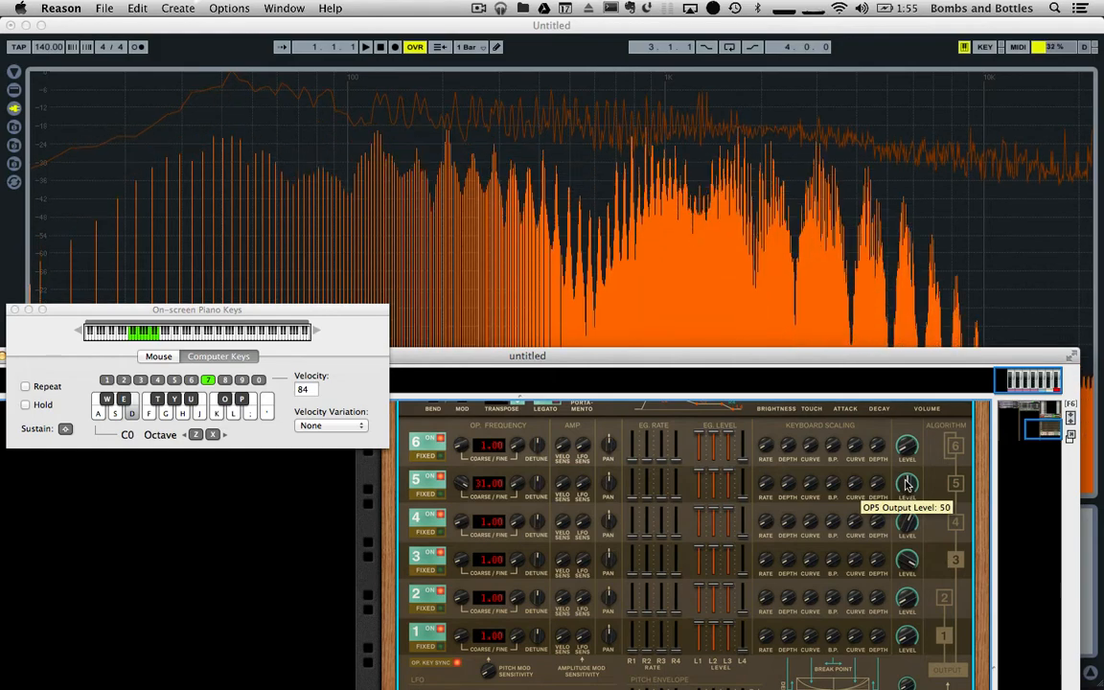
mouse_move(911, 538)
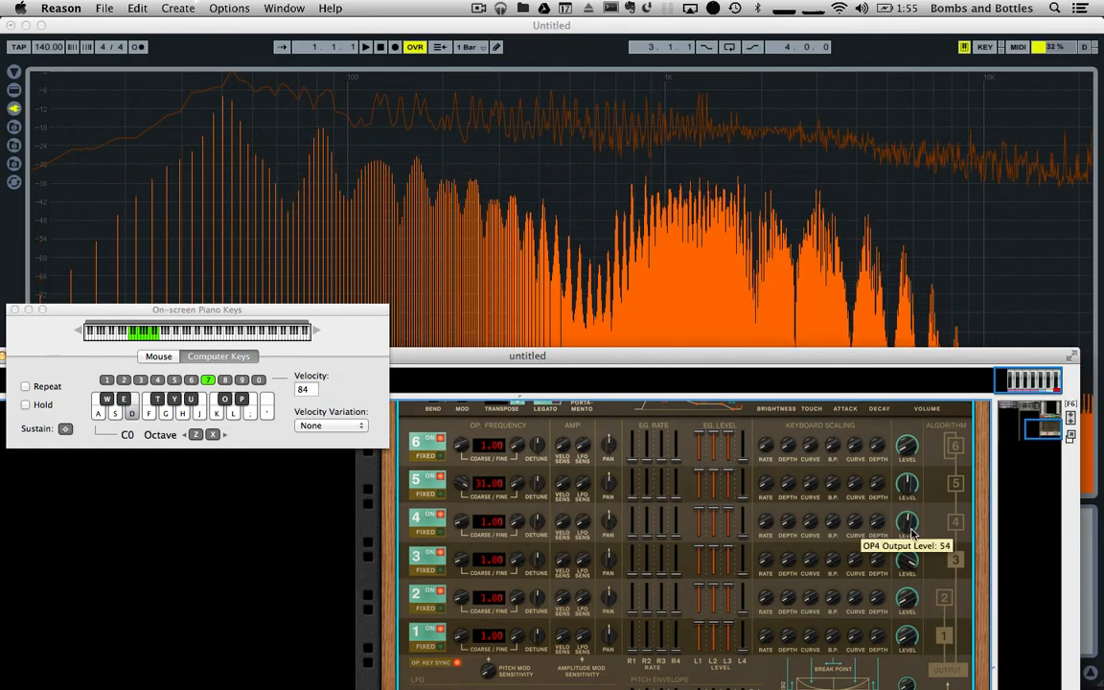
mouse_move(911, 533)
left_mouse_down()
mouse_move(909, 518)
mouse_move(912, 536)
left_mouse_up()
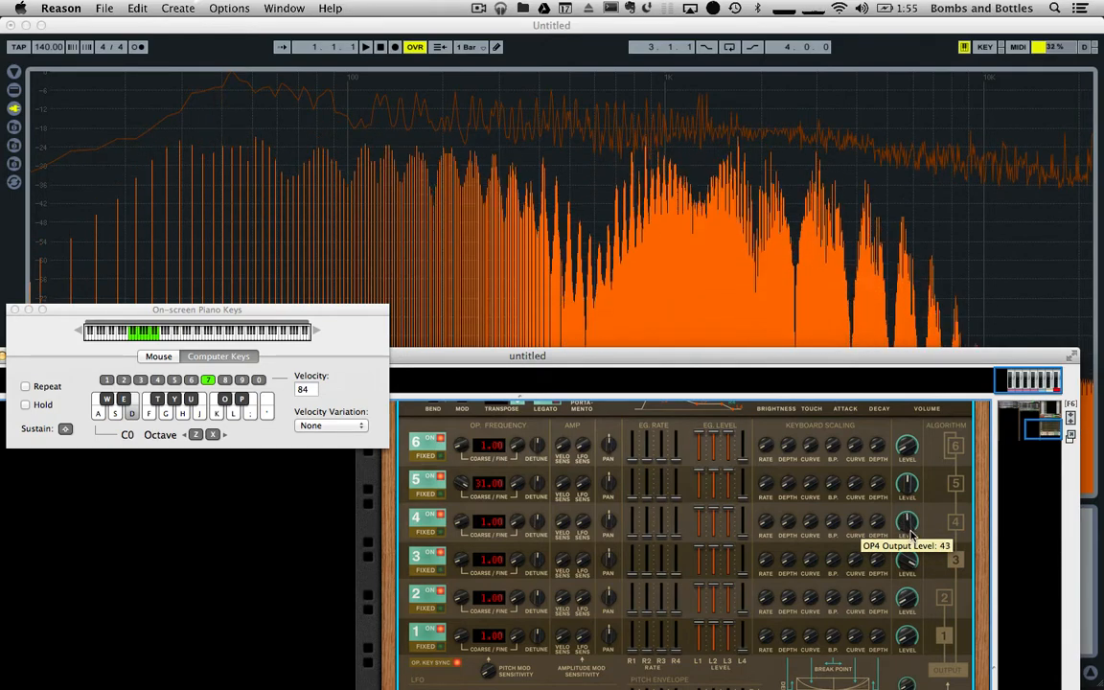
left_click_drag(906, 487, 907, 490)
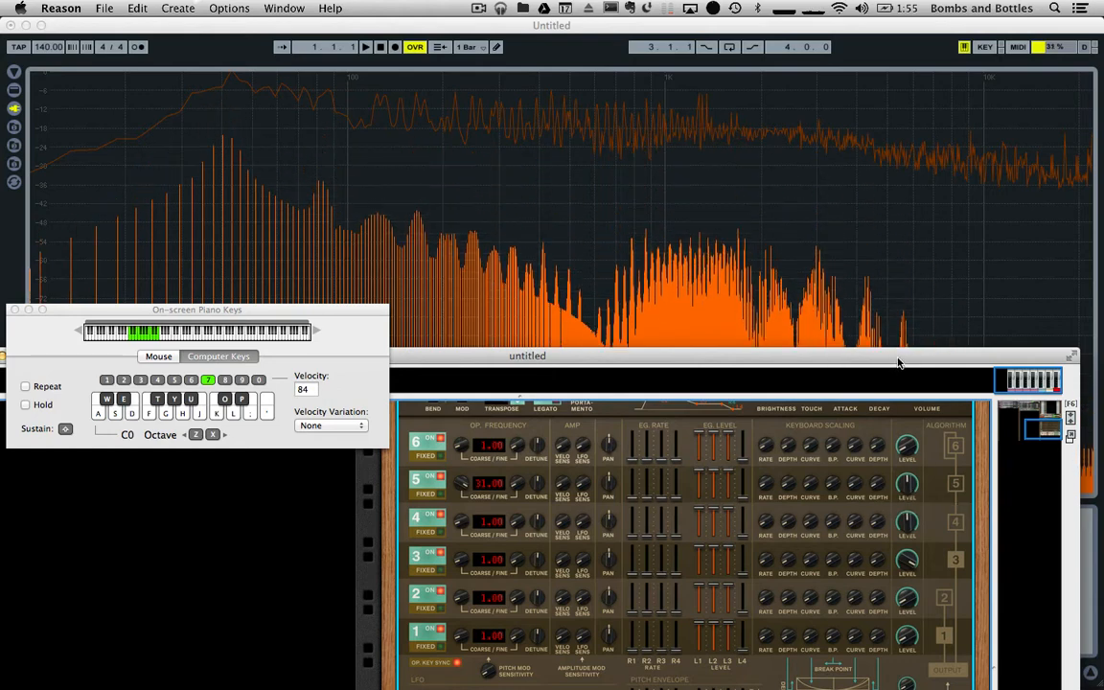
Reposition the rack so the spectrum and all six operators show, and raise operator 6's output level to about 87 while playing an F
left_click_drag(897, 362, 907, 215)
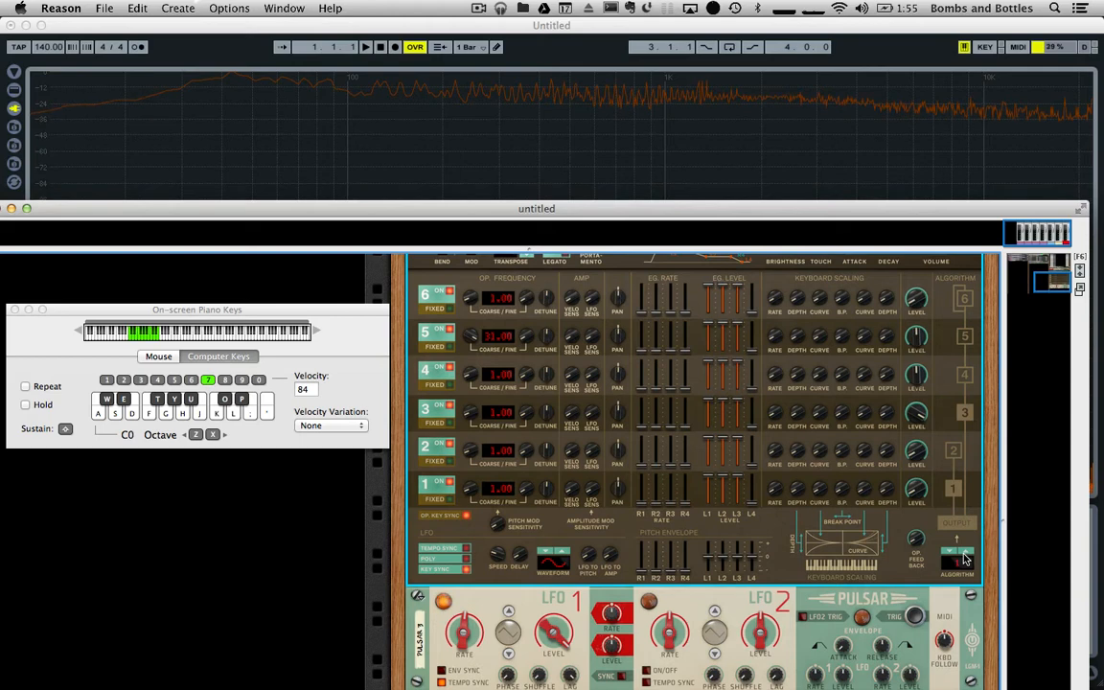
left_click_drag(924, 219, 911, 278)
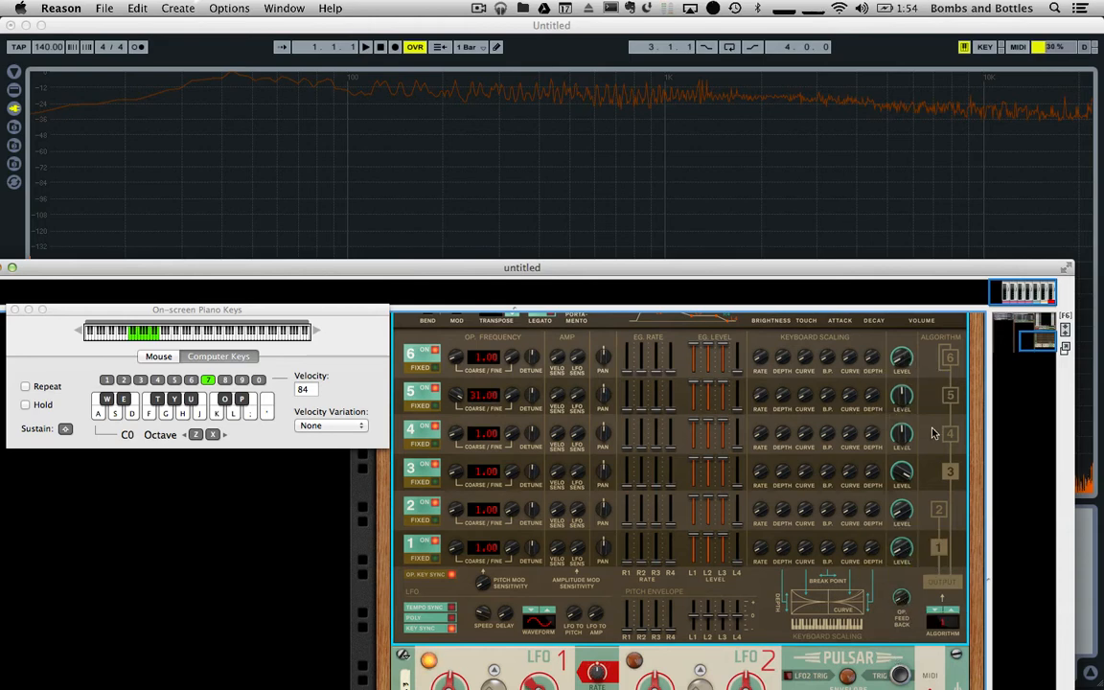
mouse_move(927, 279)
left_mouse_down()
mouse_move(935, 351)
mouse_move(932, 284)
left_mouse_up()
key("f")
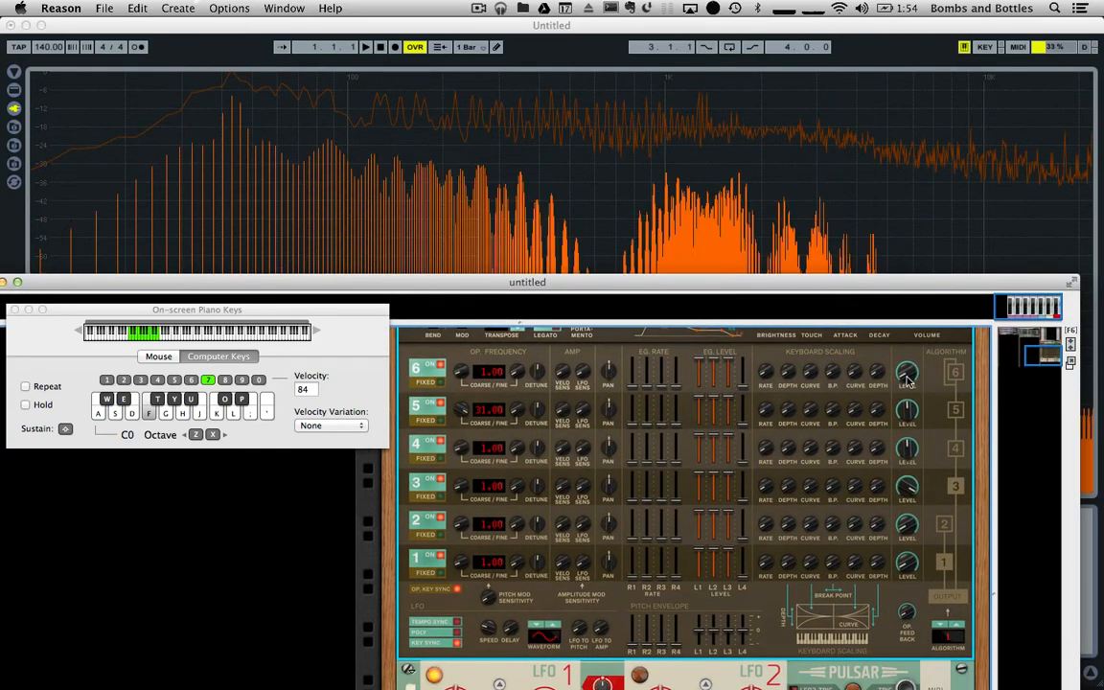
left_click_drag(909, 374, 901, 318)
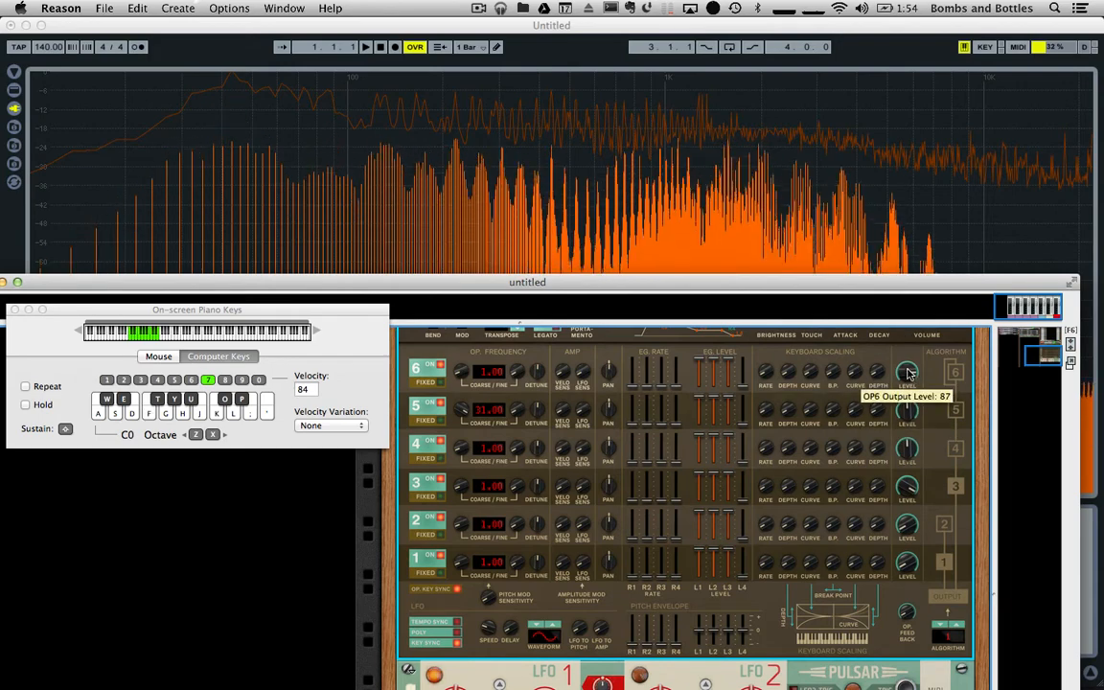
key("f")
mouse_move(907, 370)
left_mouse_down()
mouse_move(910, 387)
mouse_move(909, 366)
left_mouse_up()
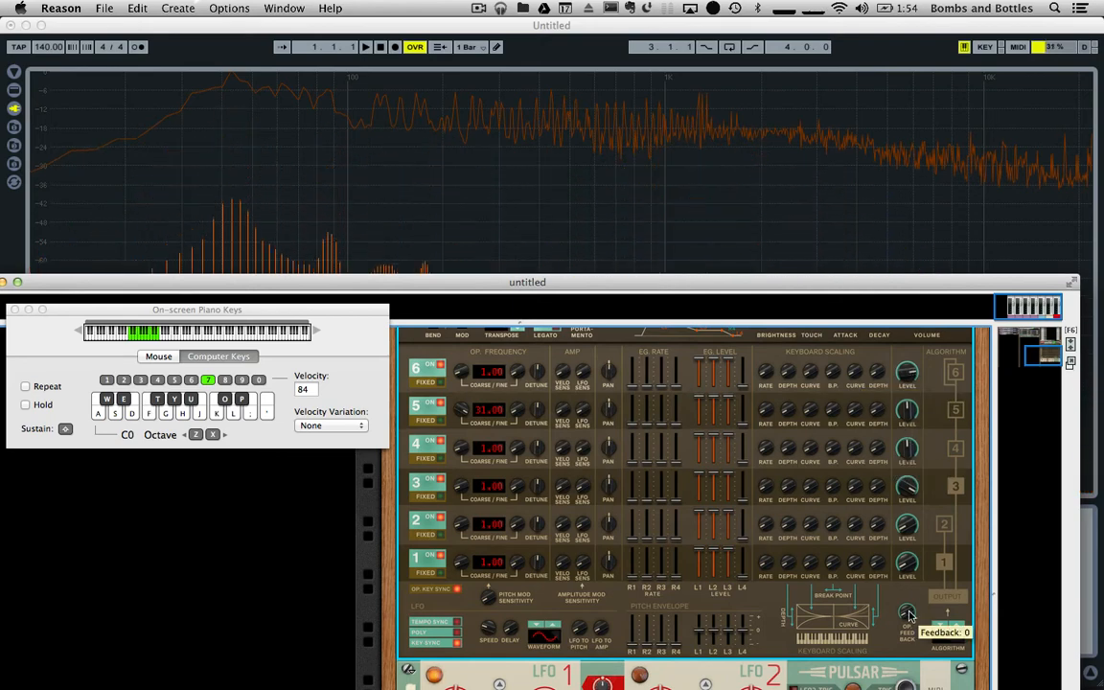
Raise the PX7's operator feedback to 6 while repeatedly playing an F
key("f")
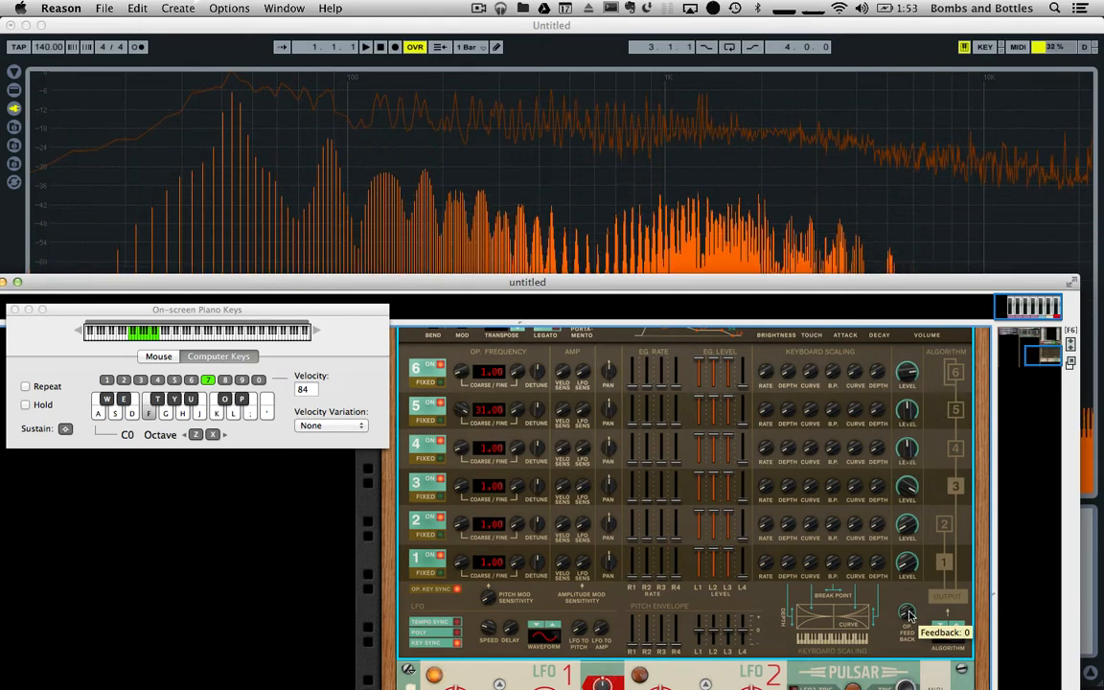
left_click_drag(909, 614, 909, 609)
key("f")
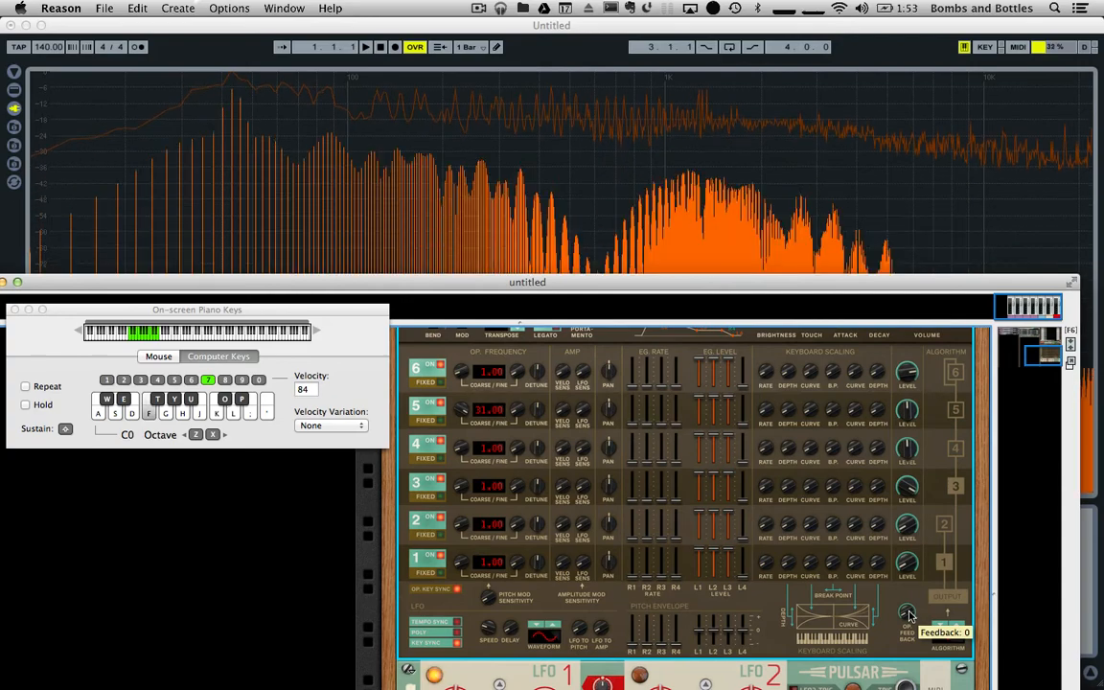
left_click_drag(908, 592, 903, 572)
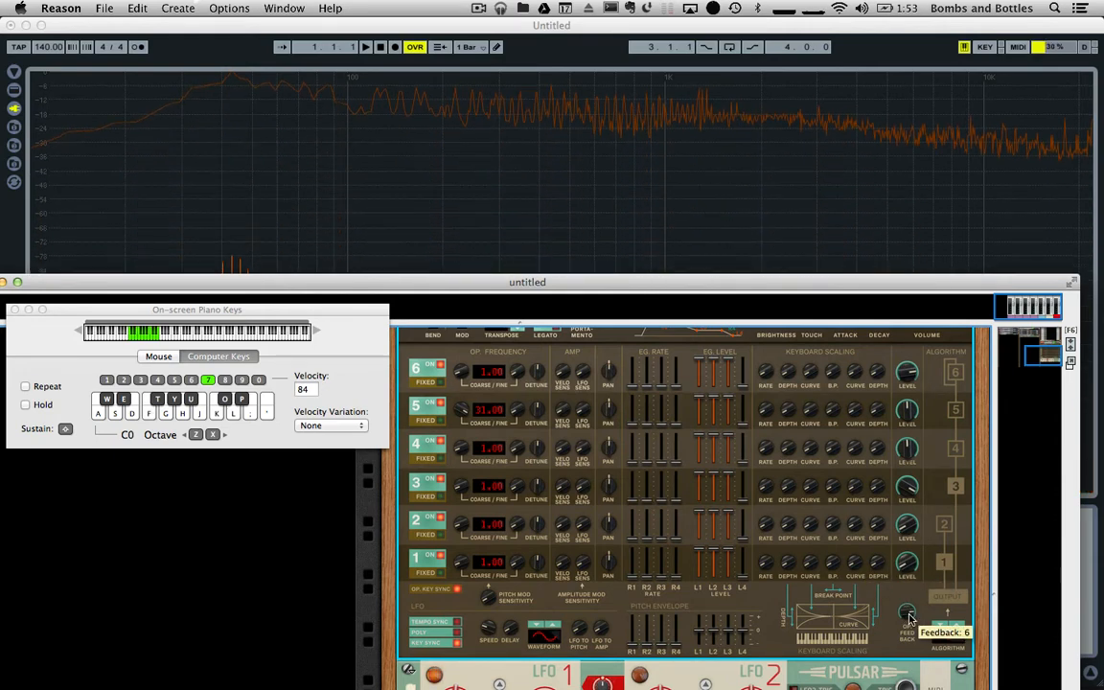
key("f")
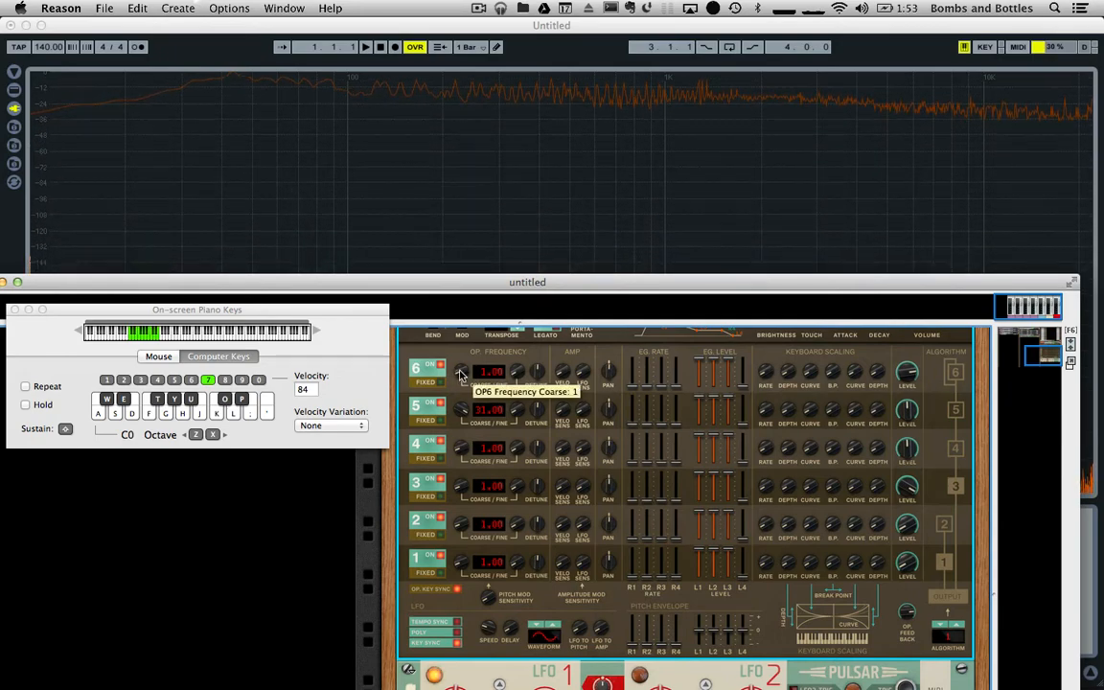
Set operator 6's coarse frequency to 2.00 and audition the bass sound with a phrase of F, B, A and C notes
key("f")
left_click_drag(459, 371, 460, 372)
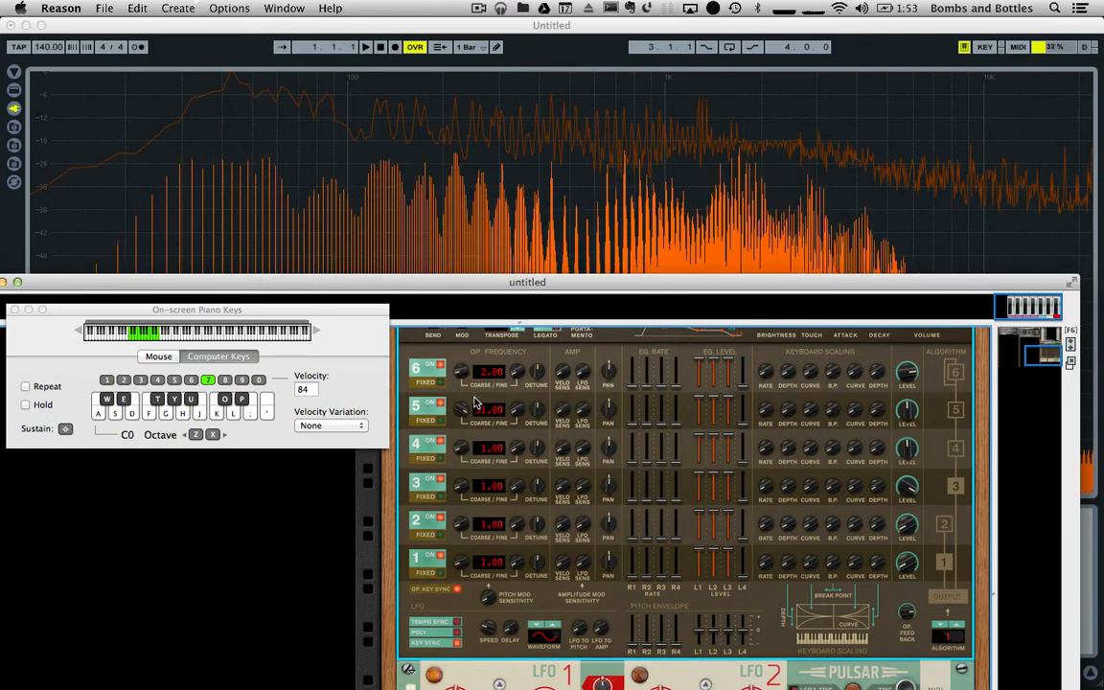
key("j")
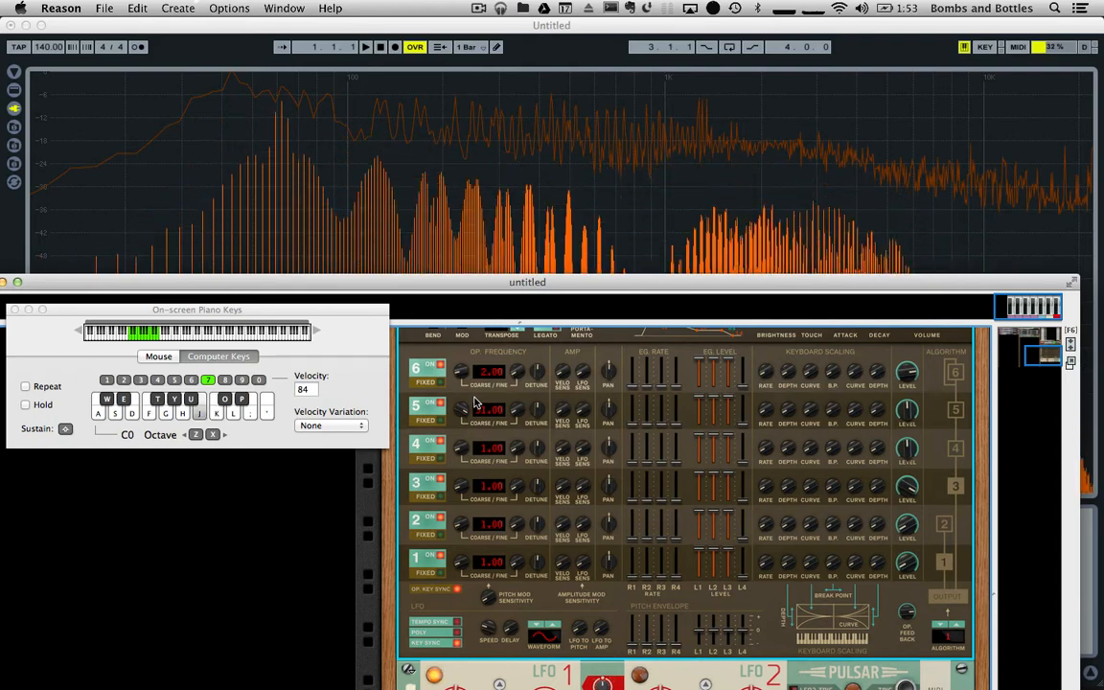
key("h")
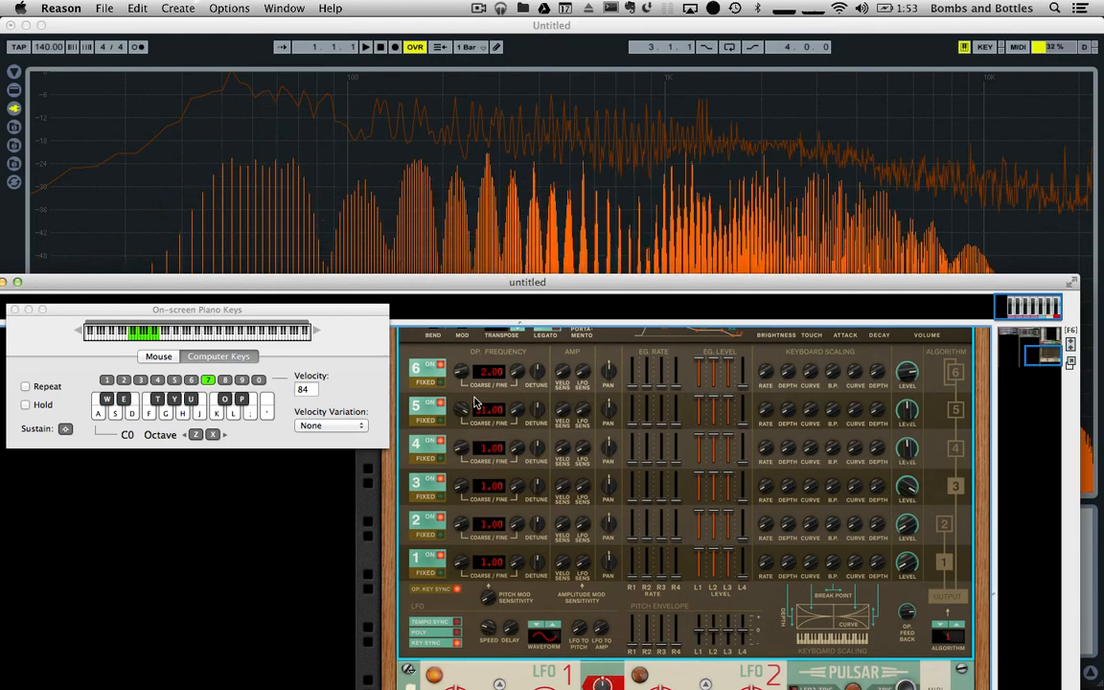
key("f")
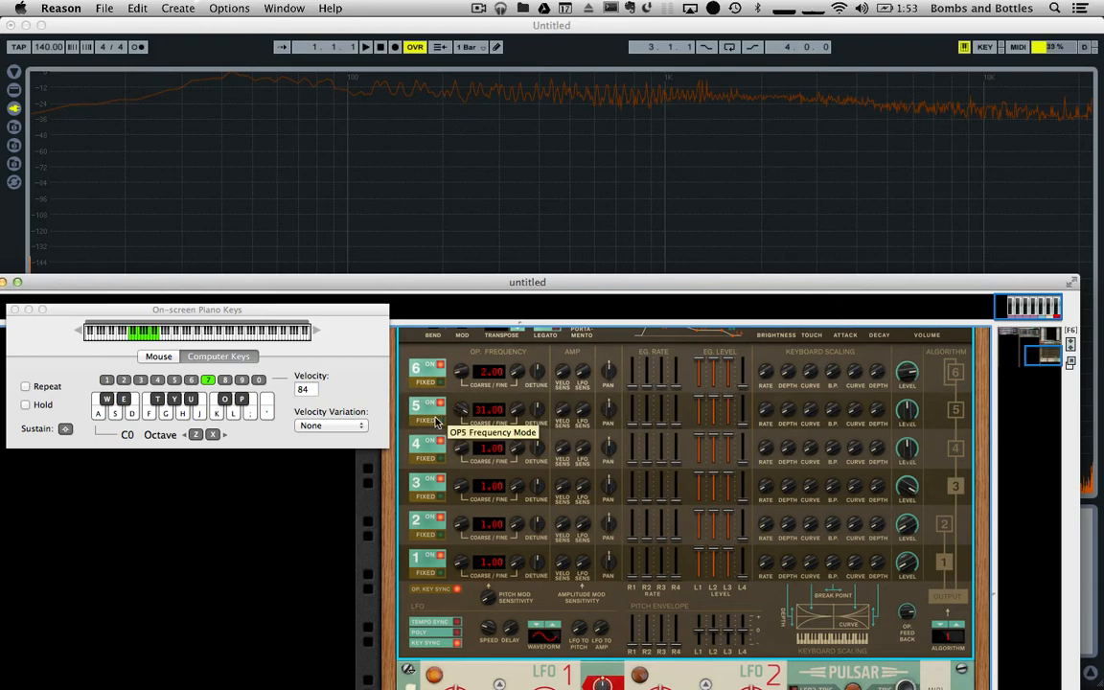
key("k")
key("f")
key("j")
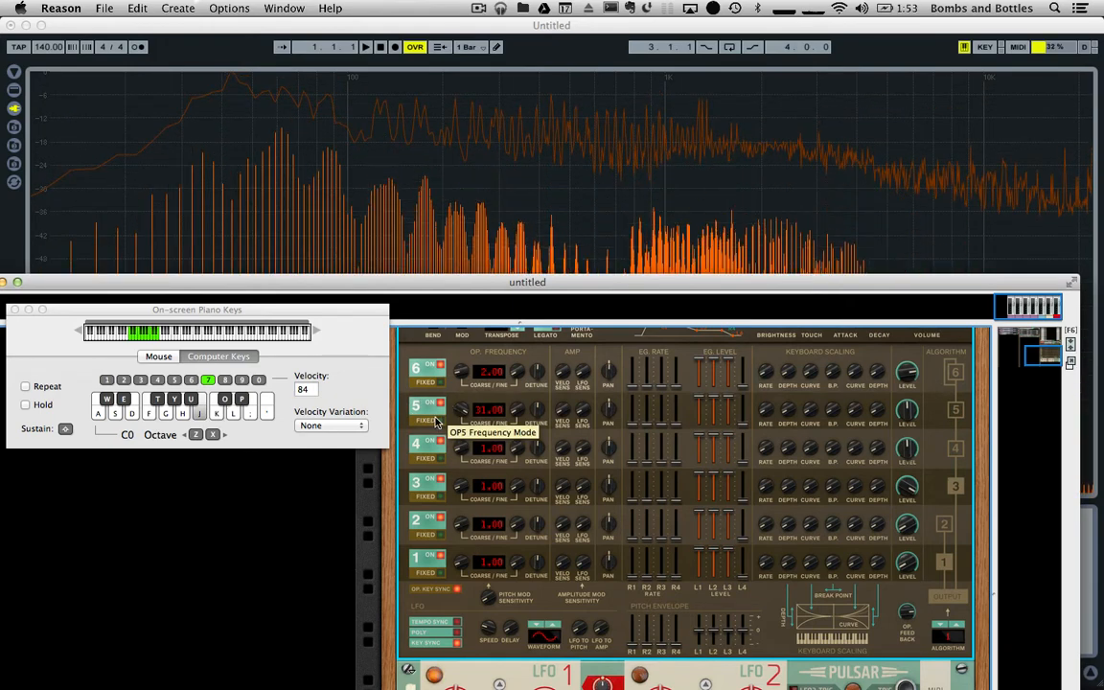
key("h")
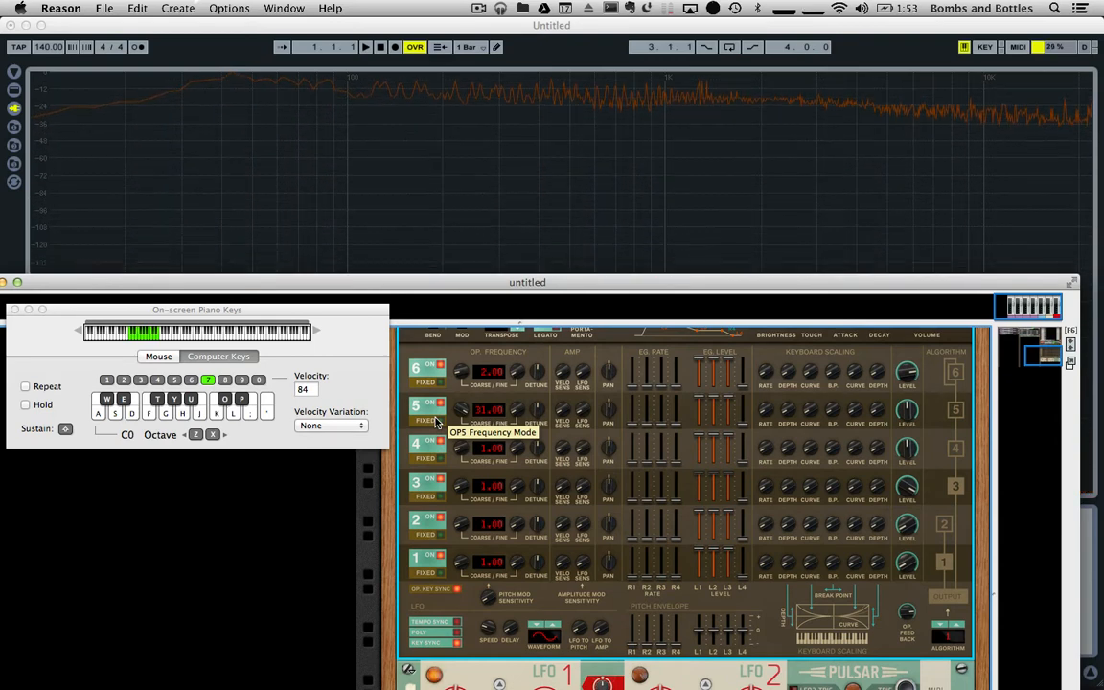
Switch operator 5 to fixed frequency mode and fine-tune it to 1585 while playing an F
key("x")
key("z")
key("g")
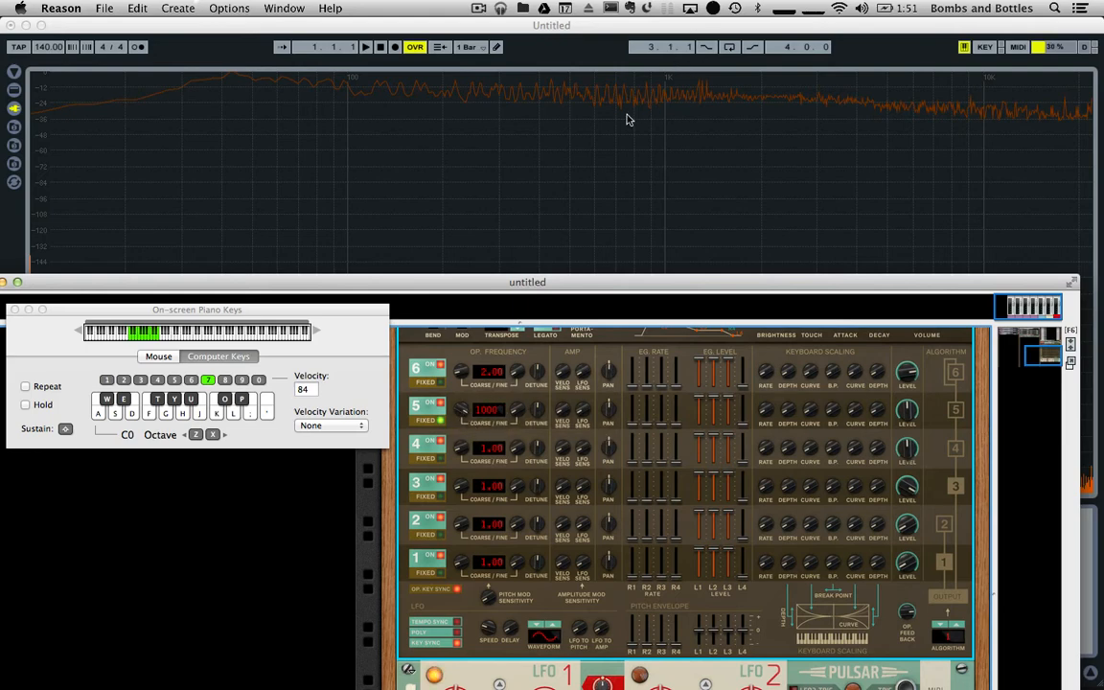
key("f")
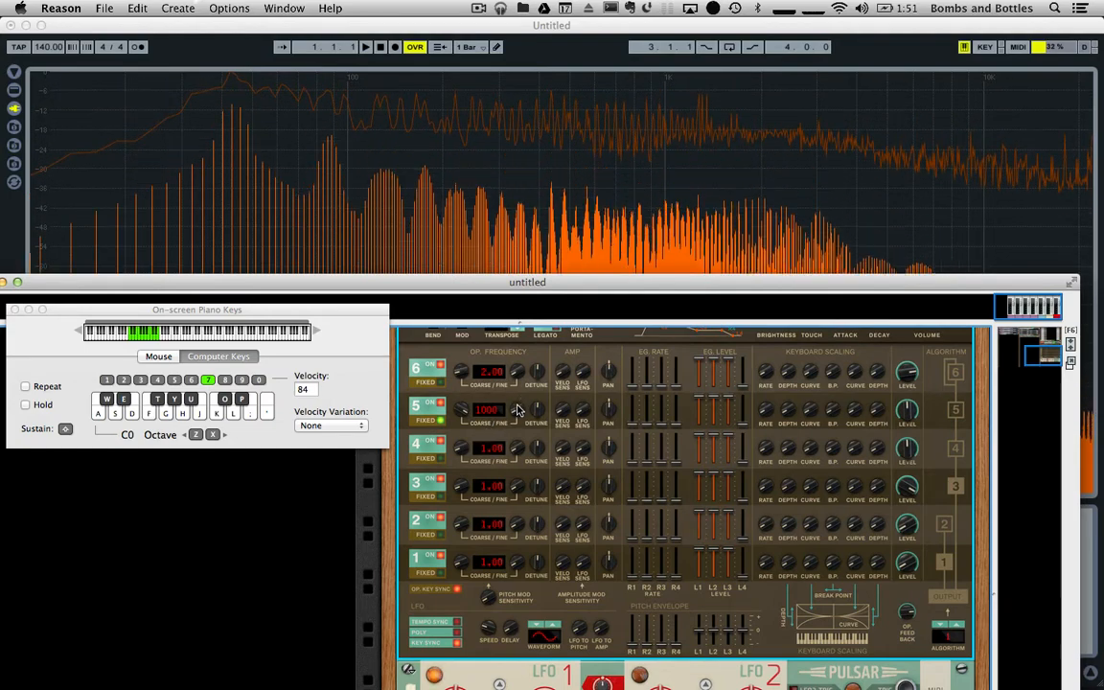
left_click_drag(516, 412, 514, 406)
key("f")
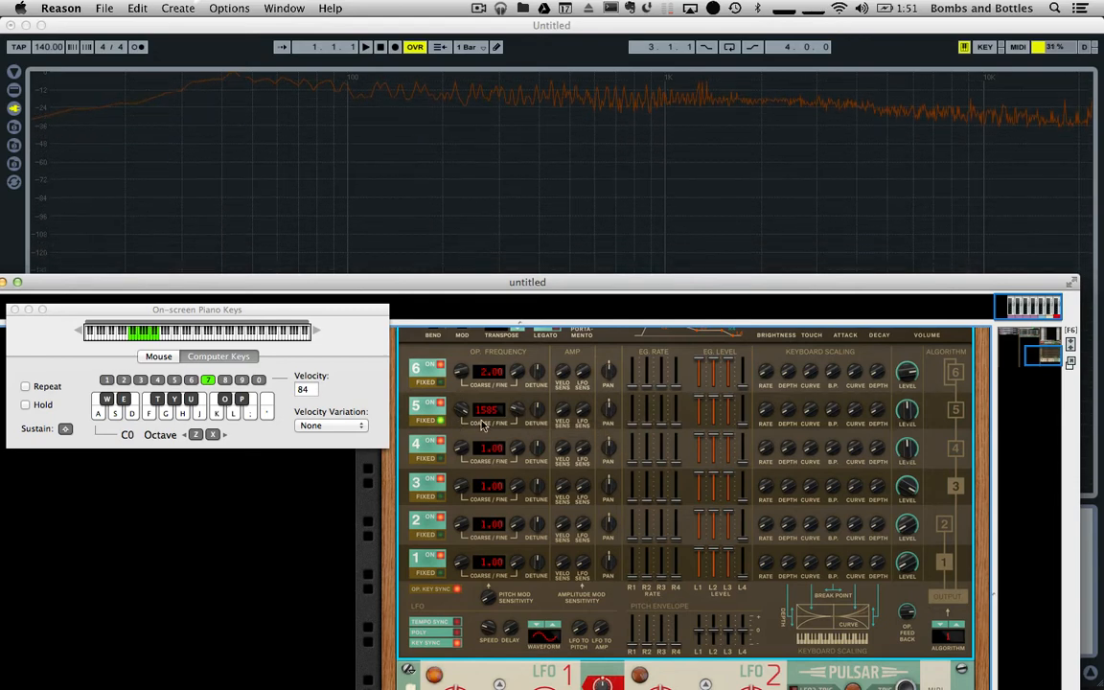
Play a low phrase of F, D, E, B, A and G notes while raising operator 5's fine frequency to 26
key("f")
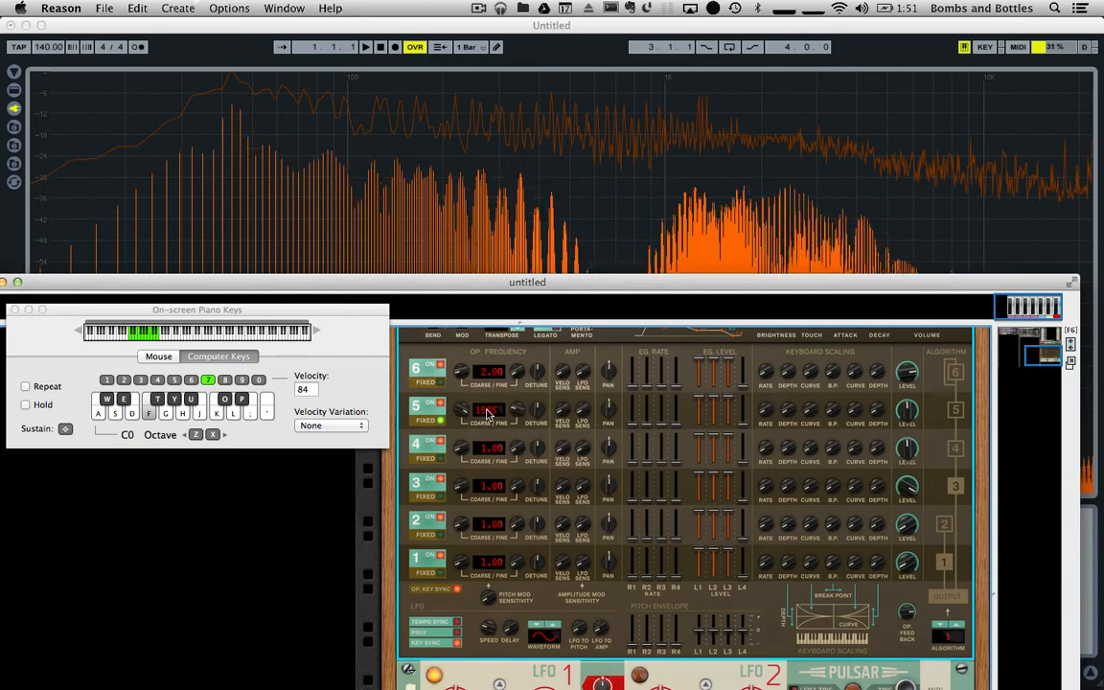
key("l")
key("d")
key("j")
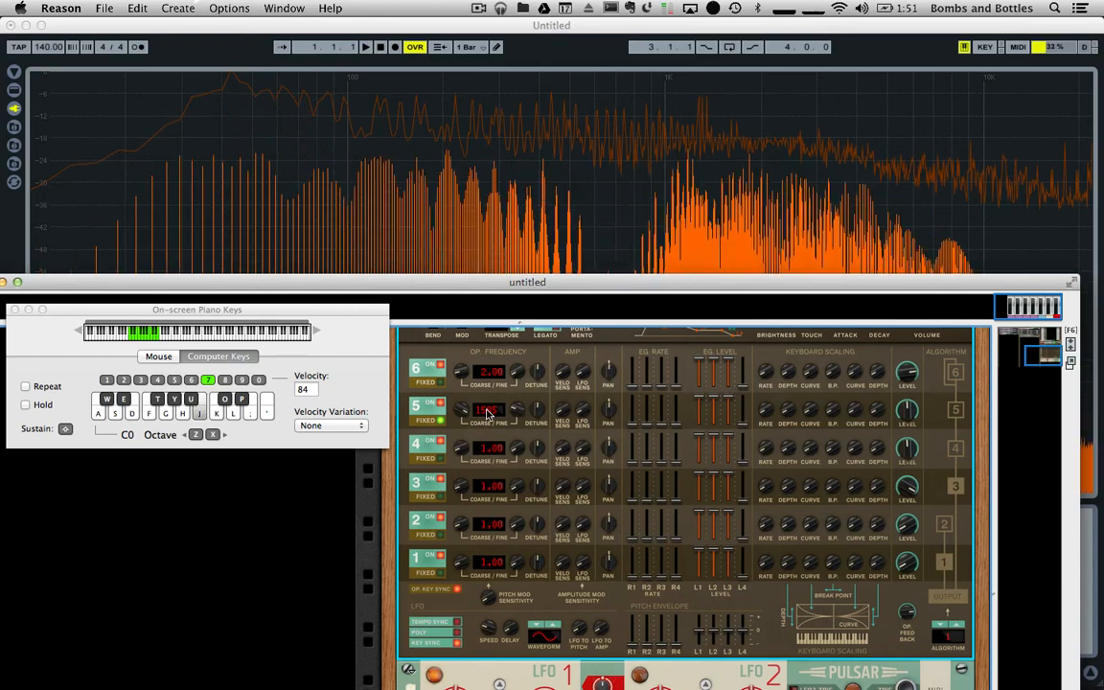
key("f")
key("h")
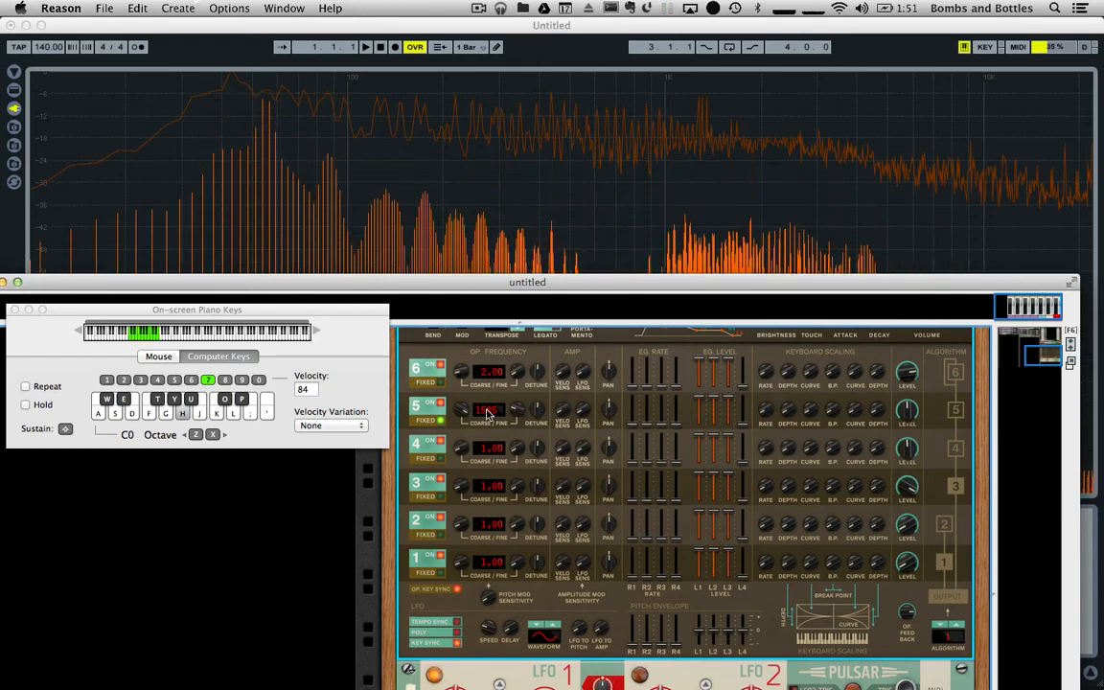
key("g")
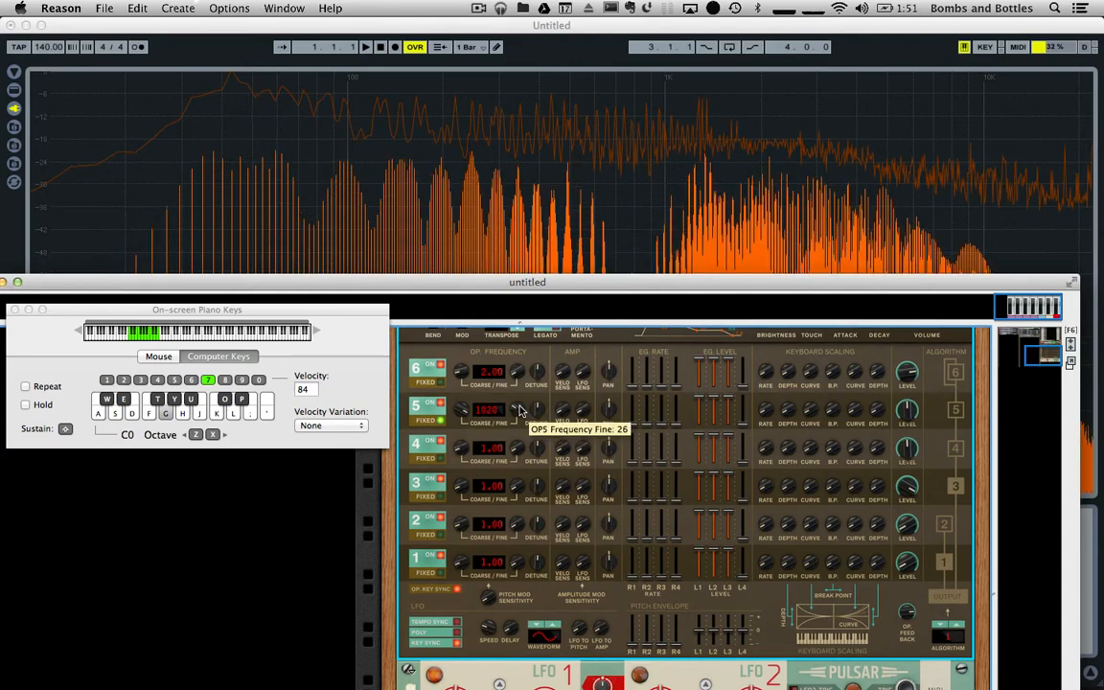
Play E, A and G notes in different octaves to compare the fixed-frequency peak in the spectrum
key("d")
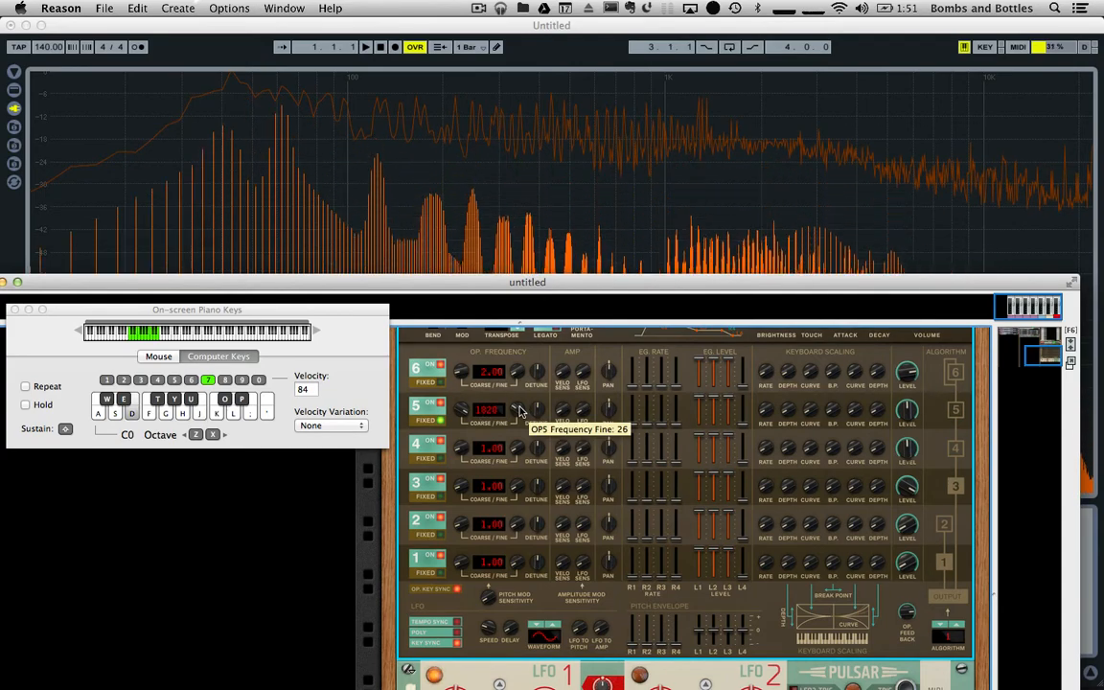
key("h")
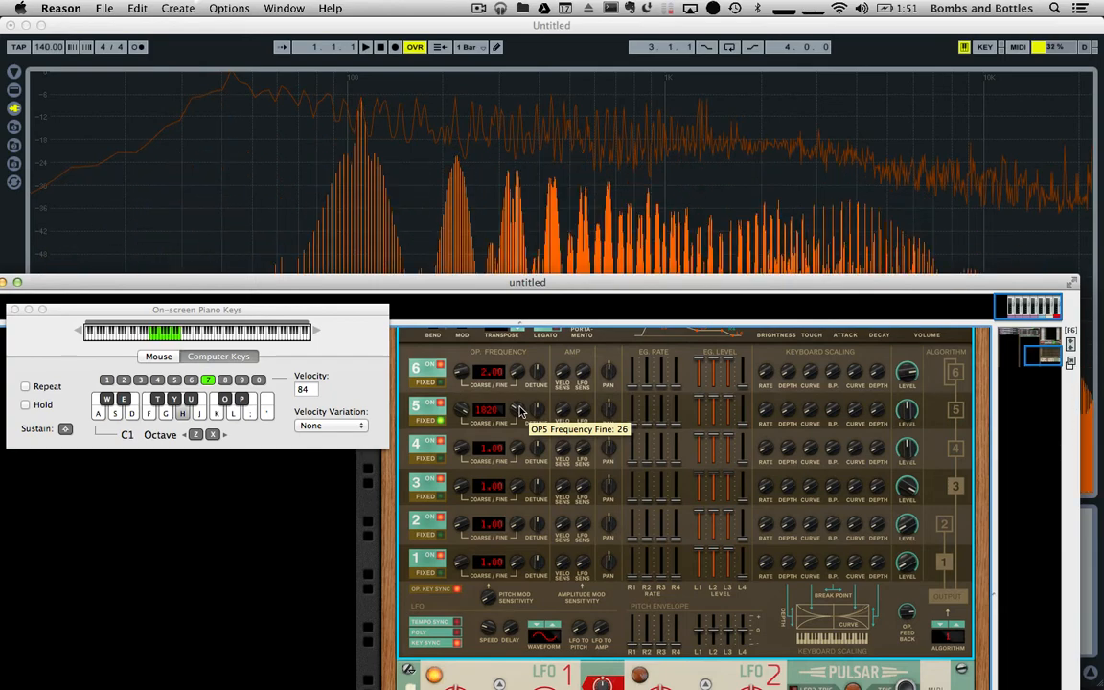
key("g")
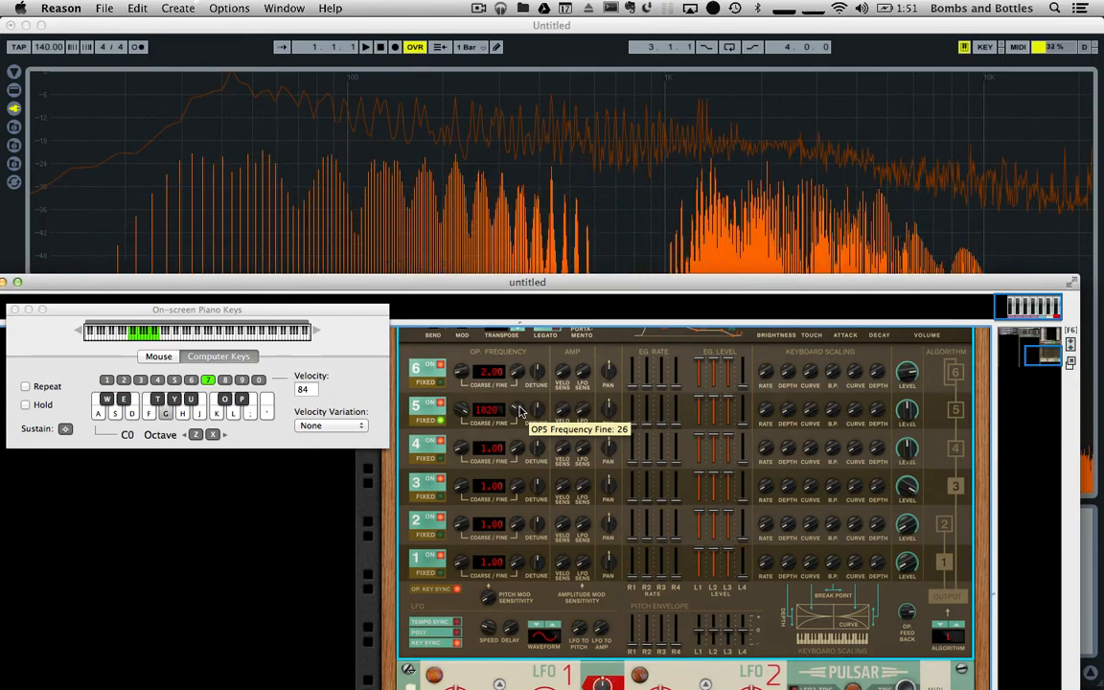
key("d")
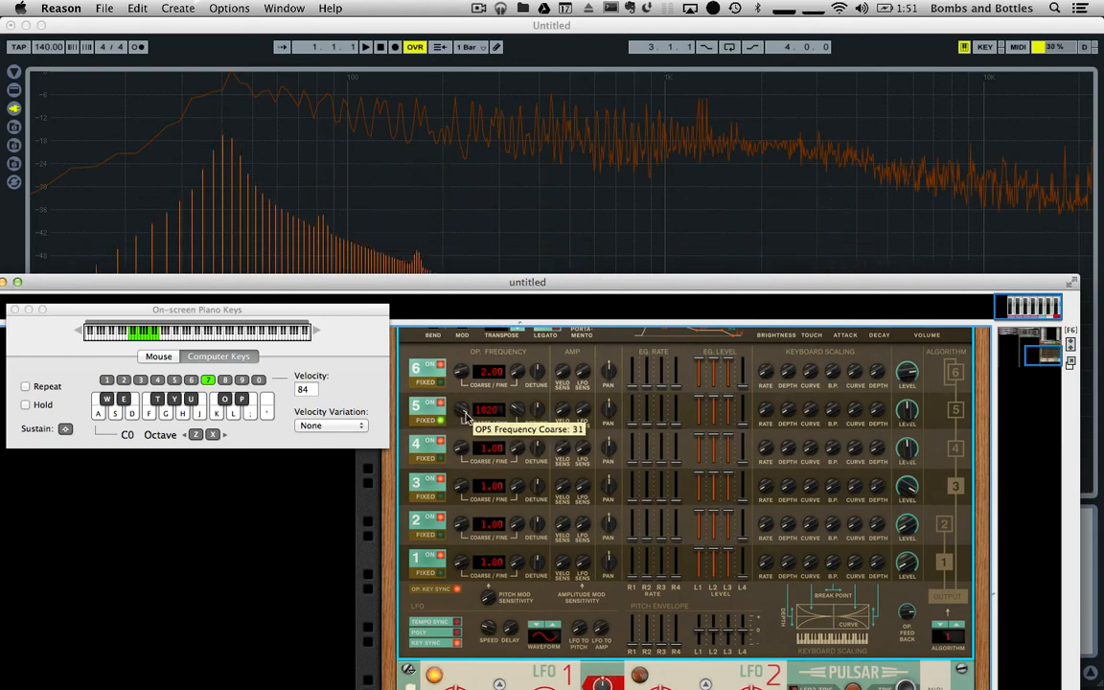
Return operator 5 from fixed to ratio frequency mode and readjust its coarse frequency while playing B, E and F
left_click_drag(461, 411, 460, 406)
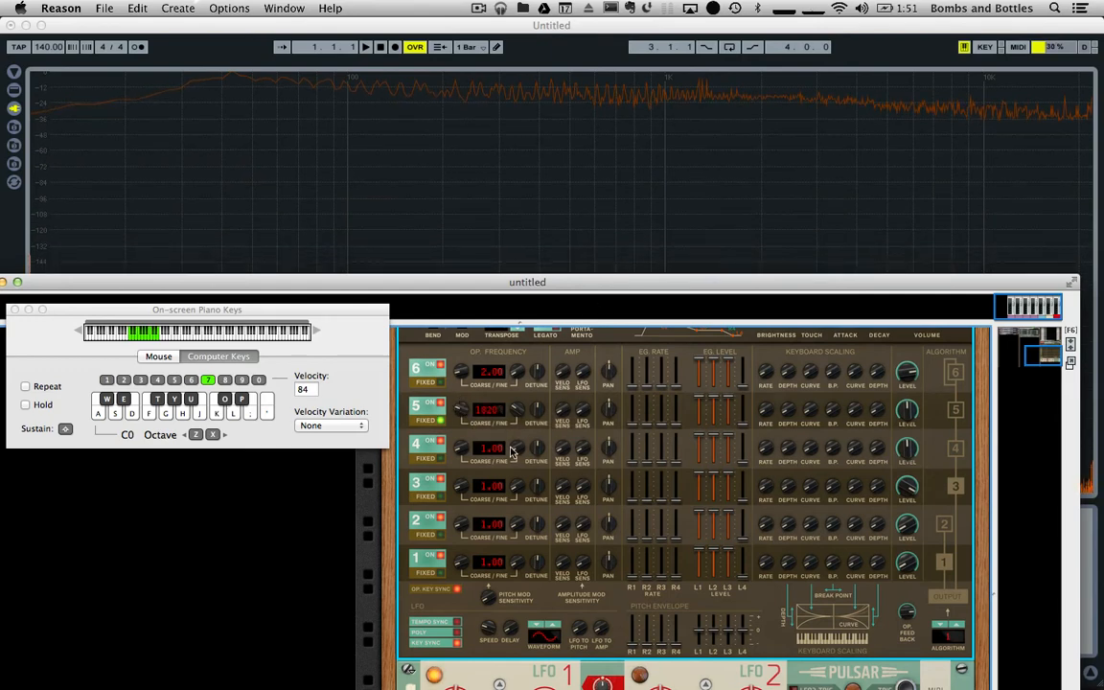
key("j")
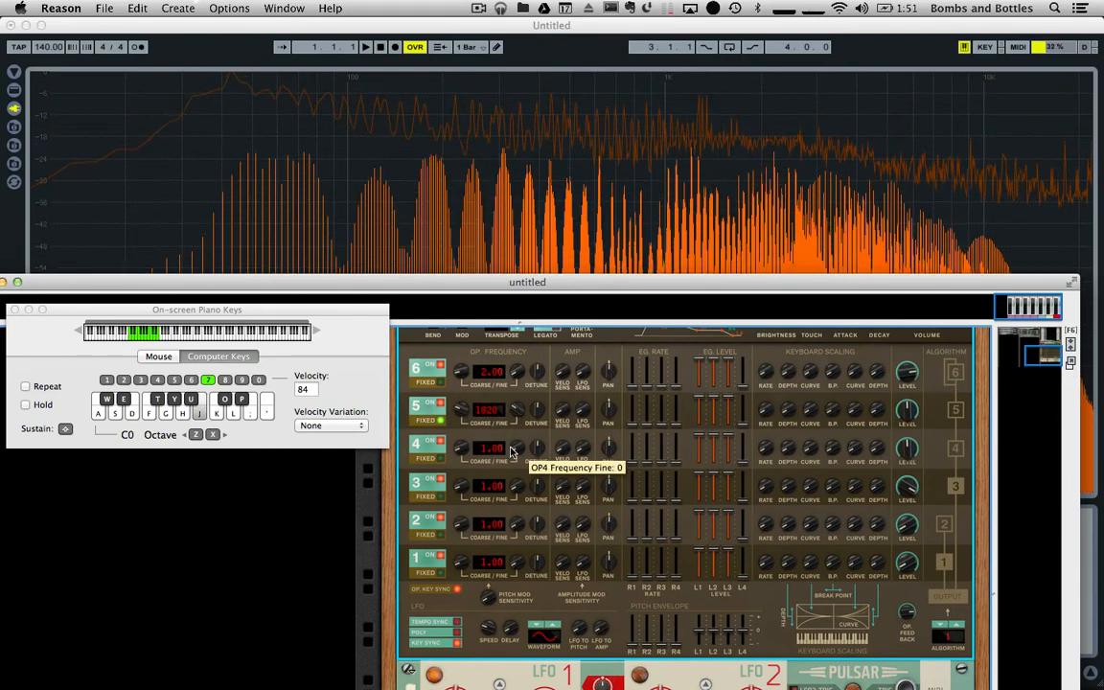
key("d")
left_click(440, 419)
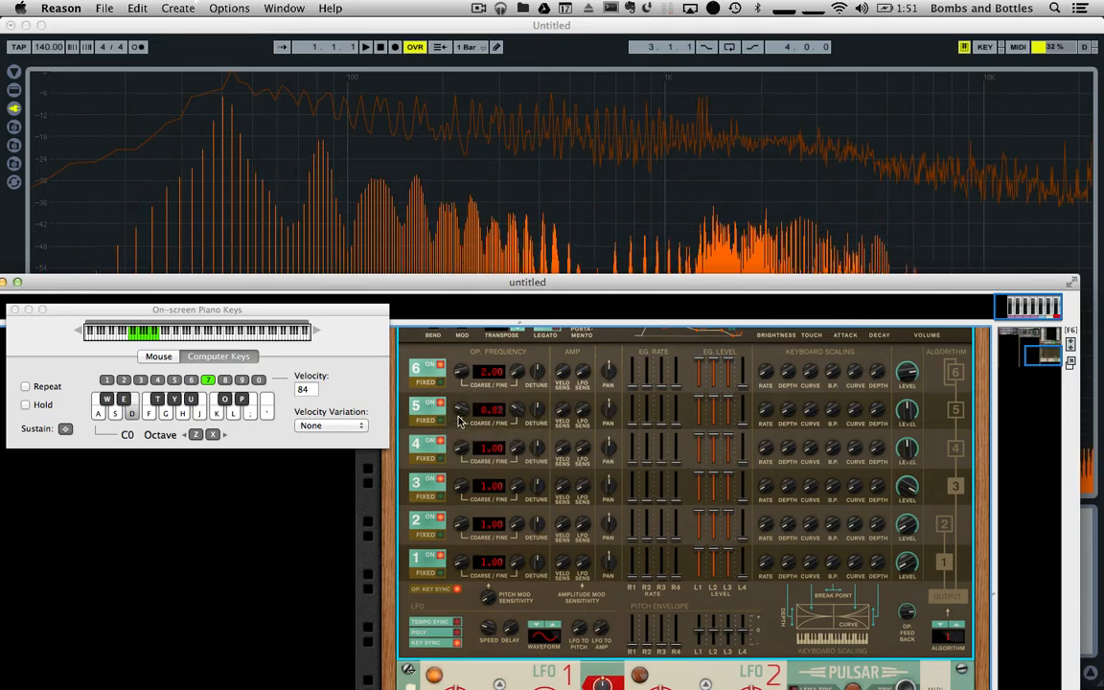
left_click_drag(463, 412, 518, 418)
key("f")
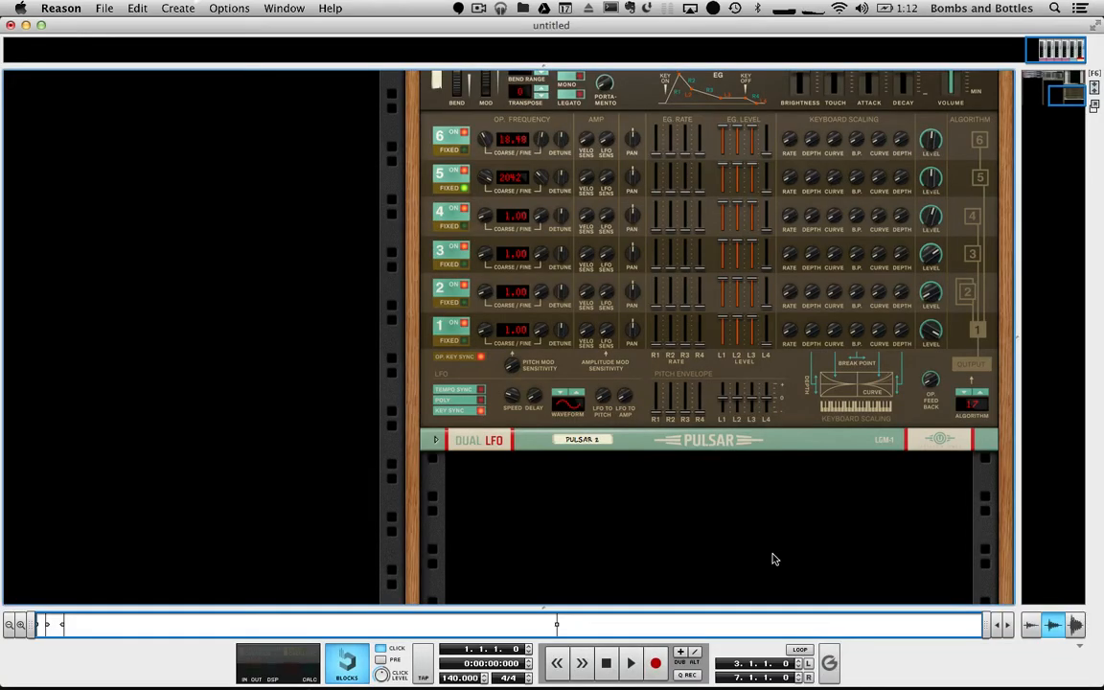
Add another PX7 FM Synthesizer below the Pulsar and lower its mix channel level to about -8.78 dB
right_click(768, 483)
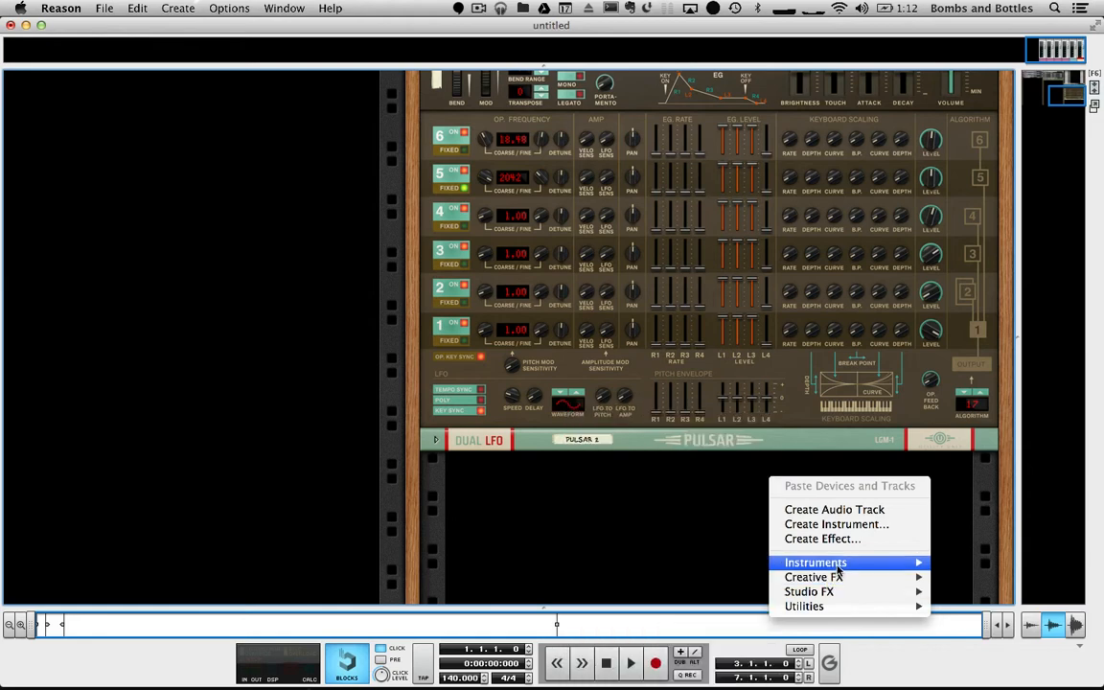
mouse_move(837, 568)
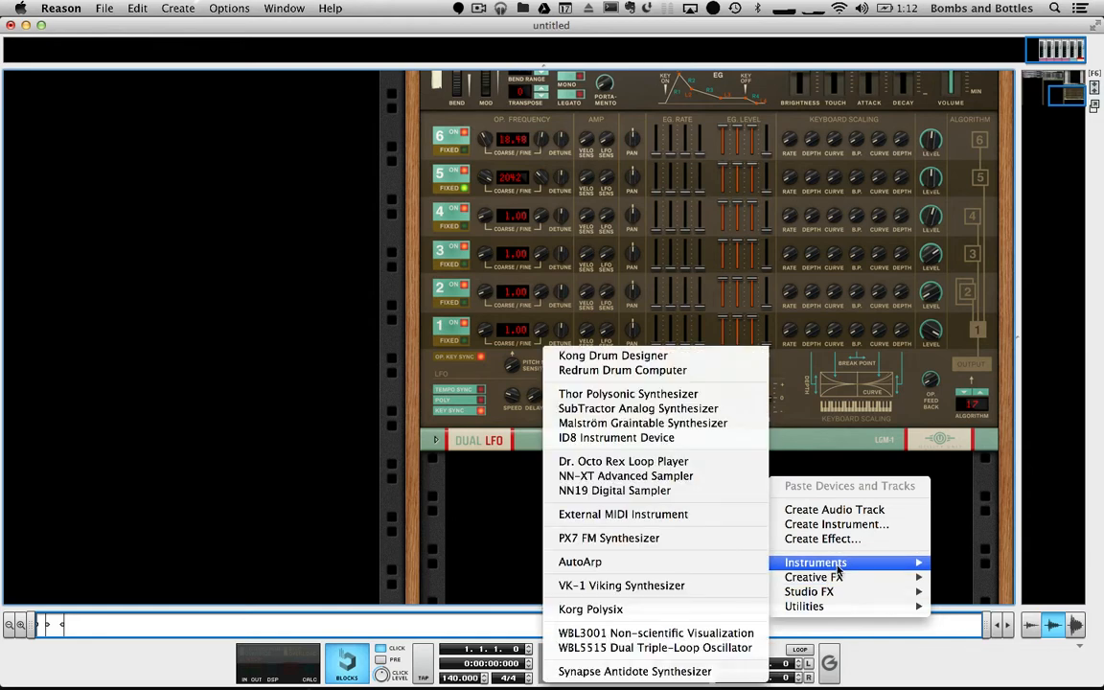
left_click(685, 538)
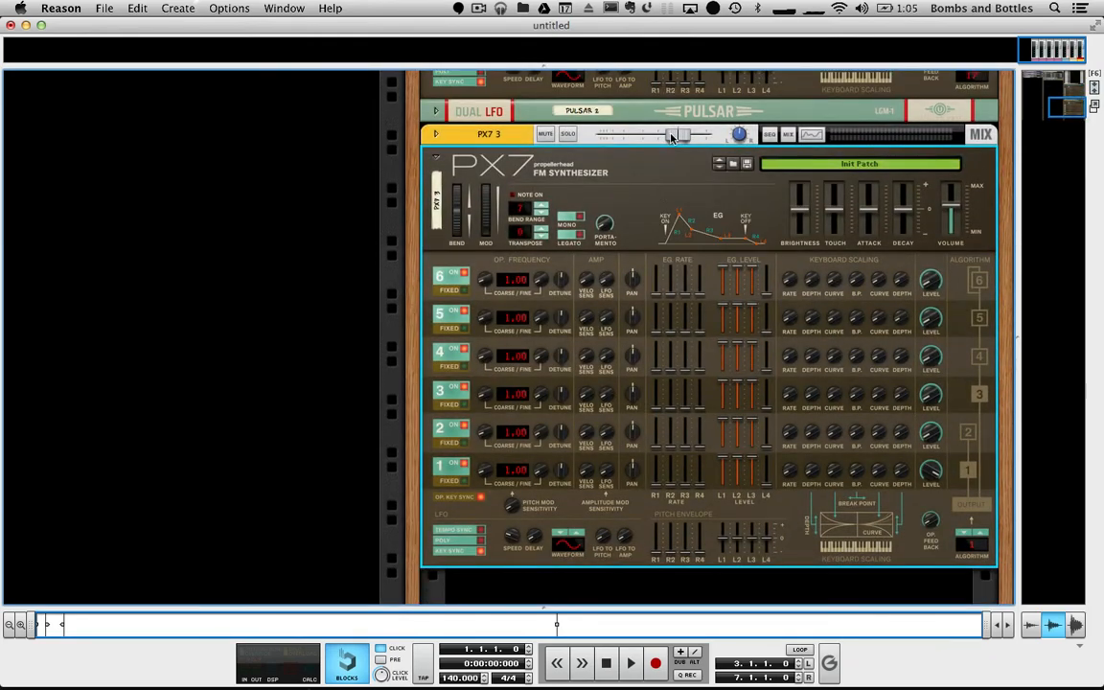
left_click_drag(670, 136, 645, 141)
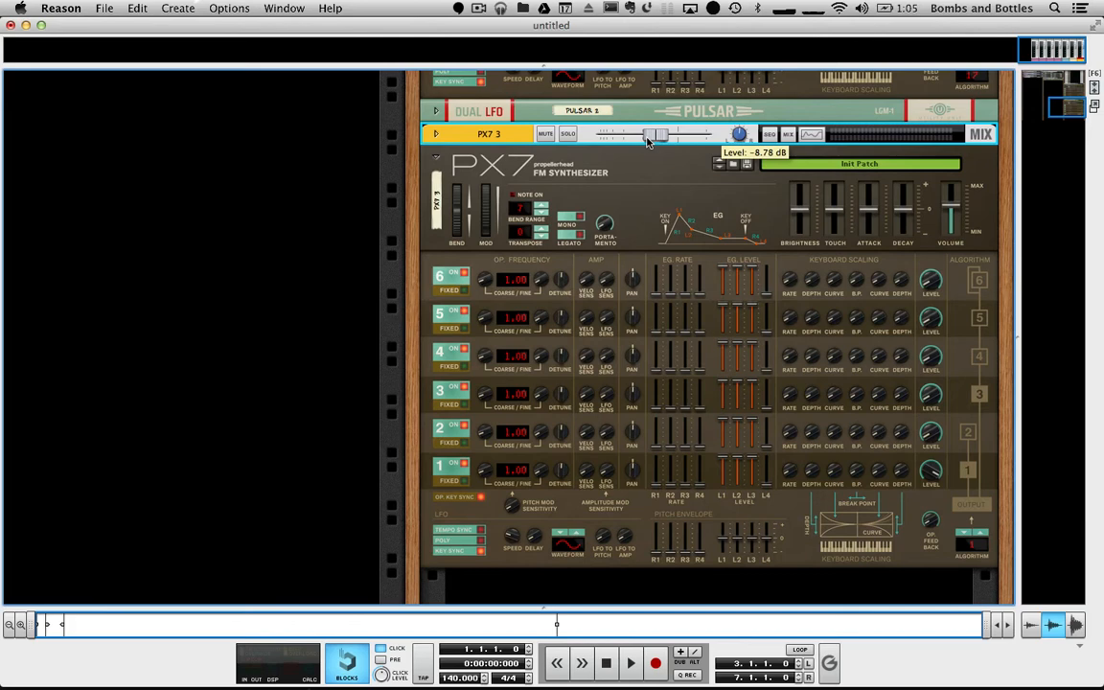
Set the new PX7's operator algorithm to 17
left_click(981, 534)
left_click(981, 534)
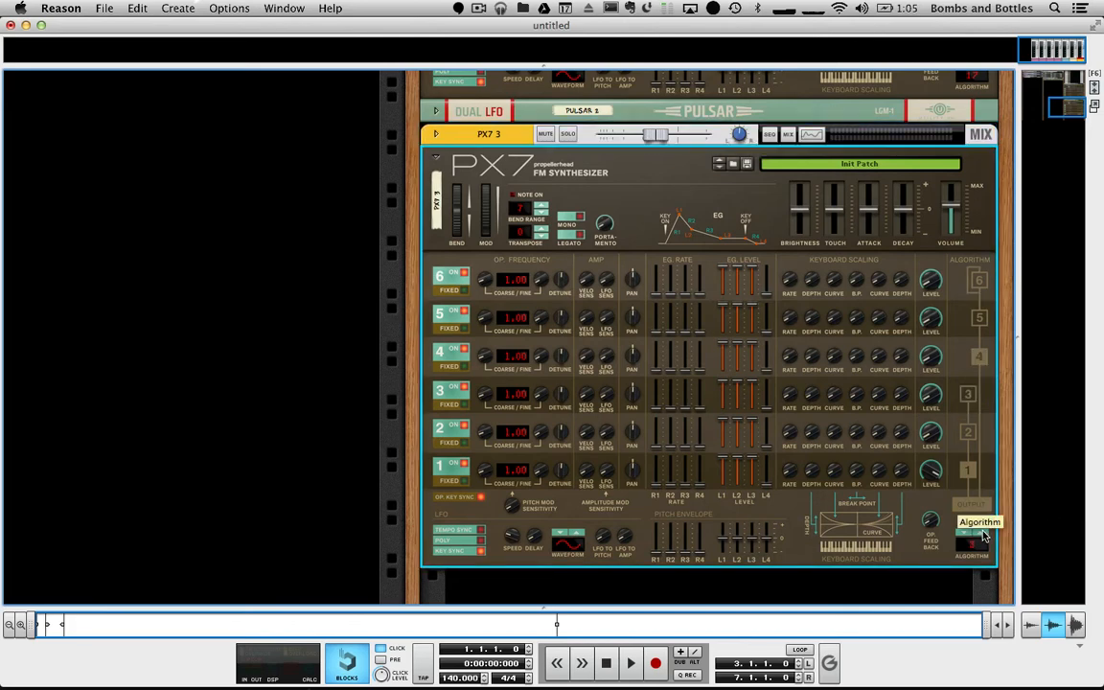
left_click(981, 534)
left_click(981, 534)
left_click(981, 533)
left_click(981, 534)
left_click(981, 533)
left_click(980, 533)
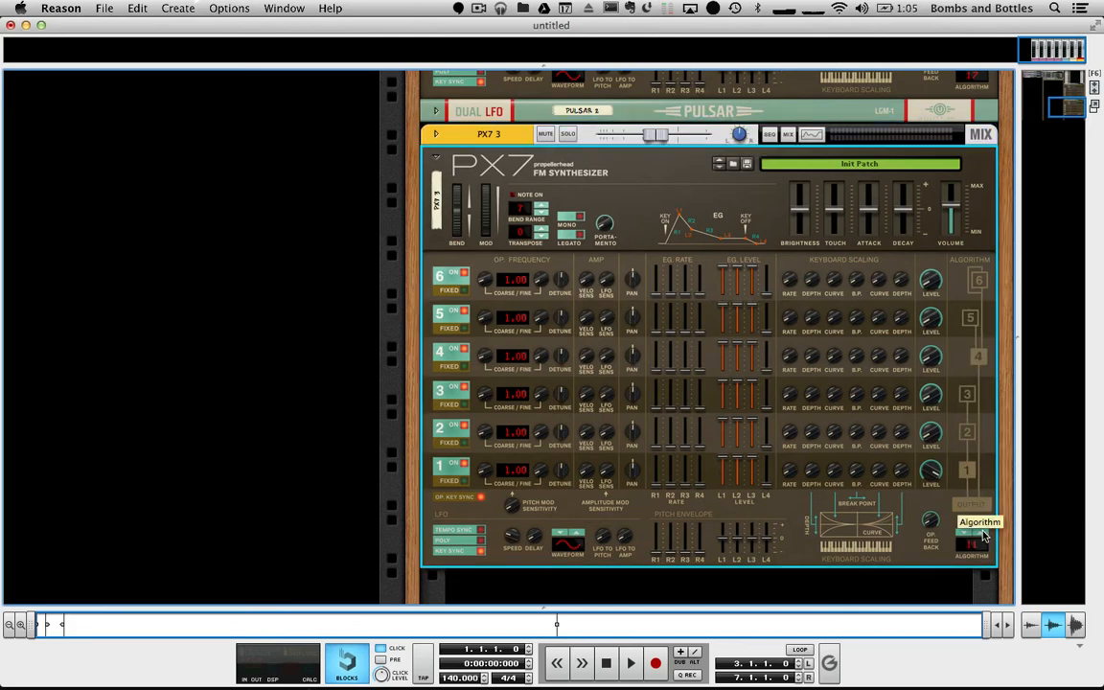
left_click(981, 534)
left_click(981, 534)
left_click(981, 534)
left_click(981, 533)
left_click(981, 534)
left_click(981, 533)
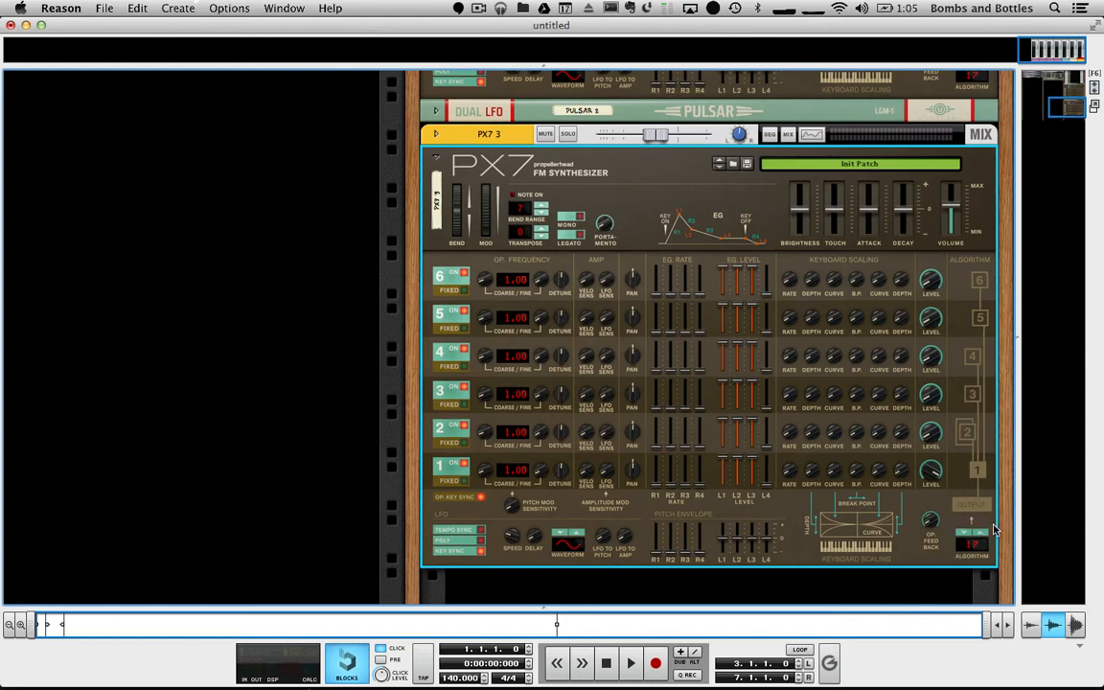
scroll(995, 524, "down", 2)
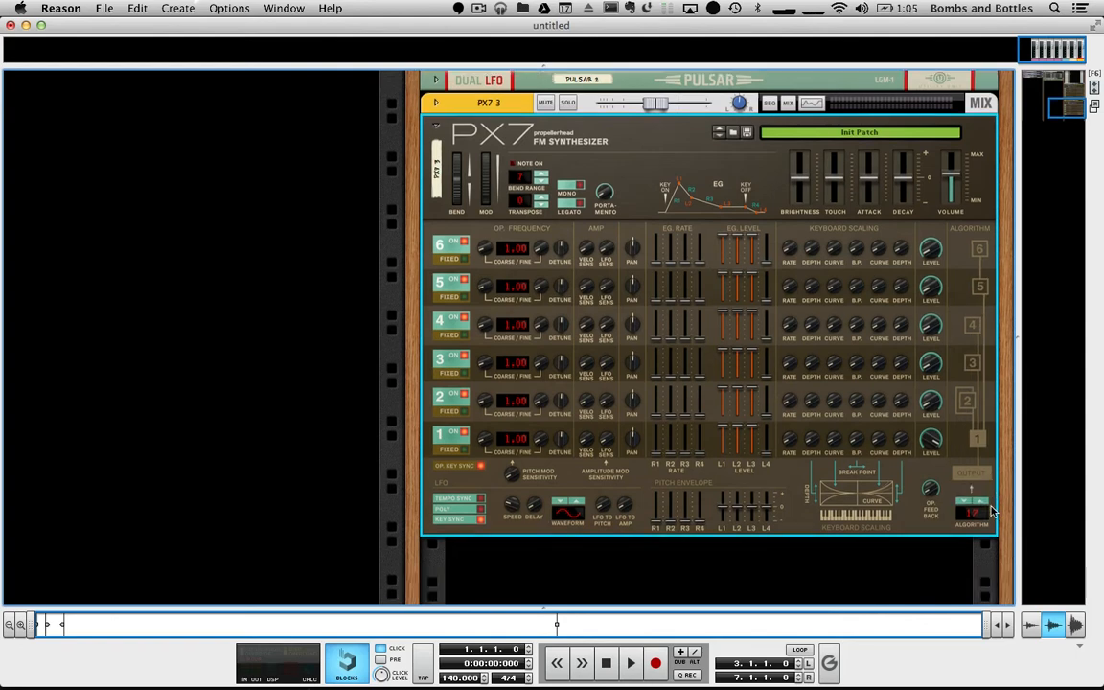
scroll(993, 511, "up", 2)
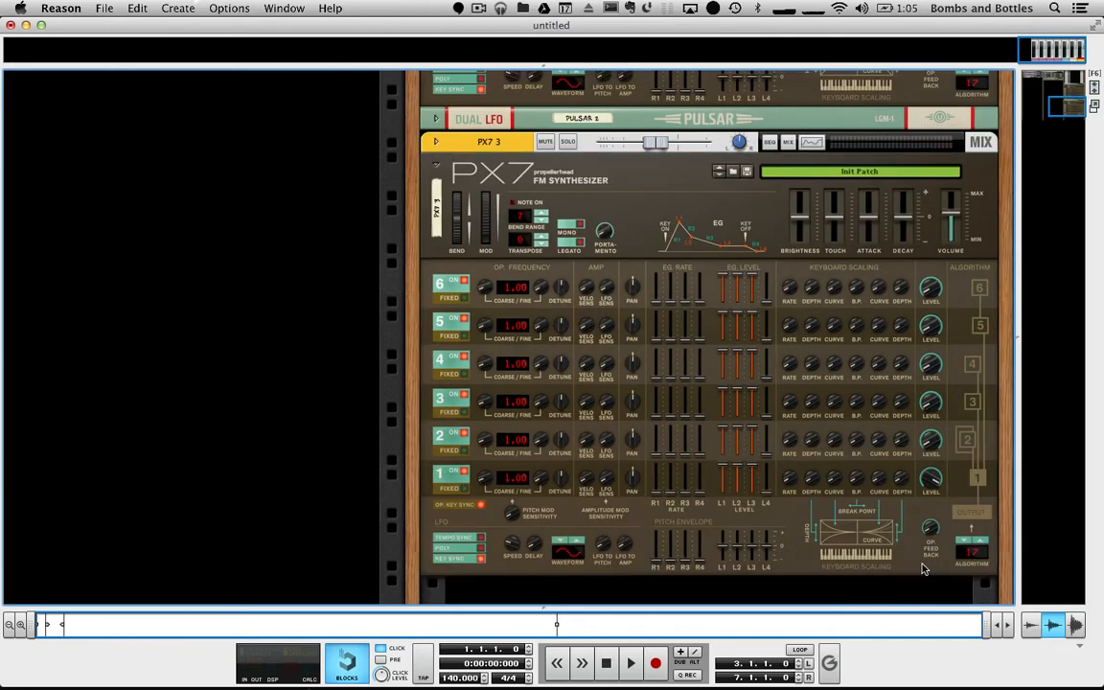
scroll(910, 579, "down", 2)
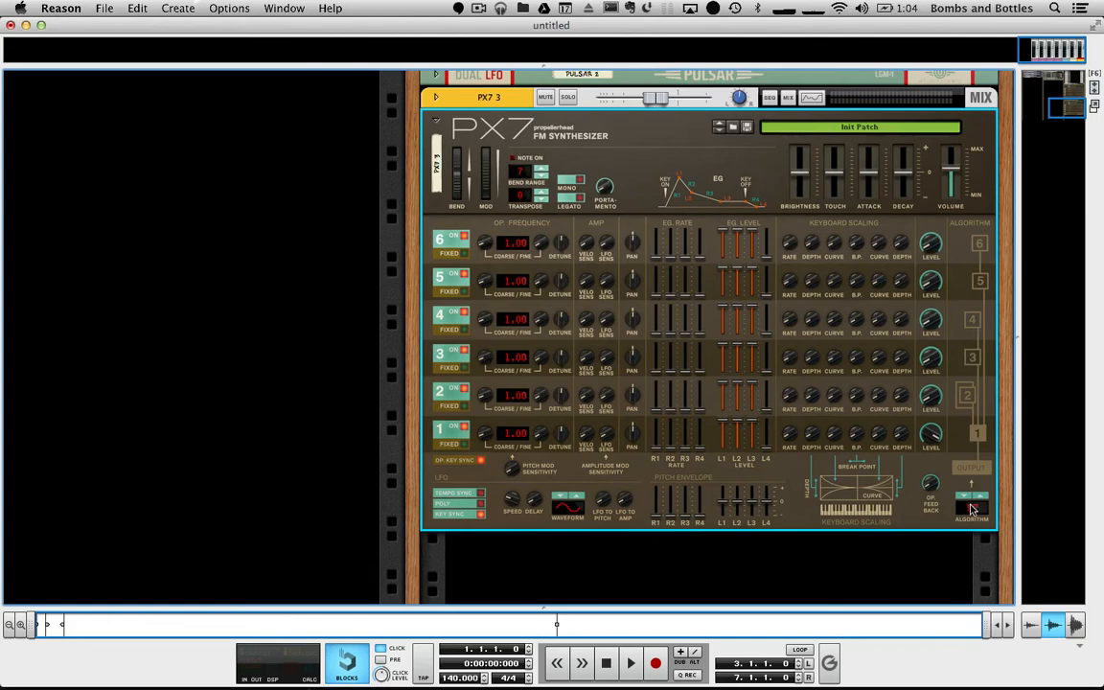
Unfold the first PX7 and compare its operator algorithm diagram with that of the new PX7
scroll(921, 490, "up", 10)
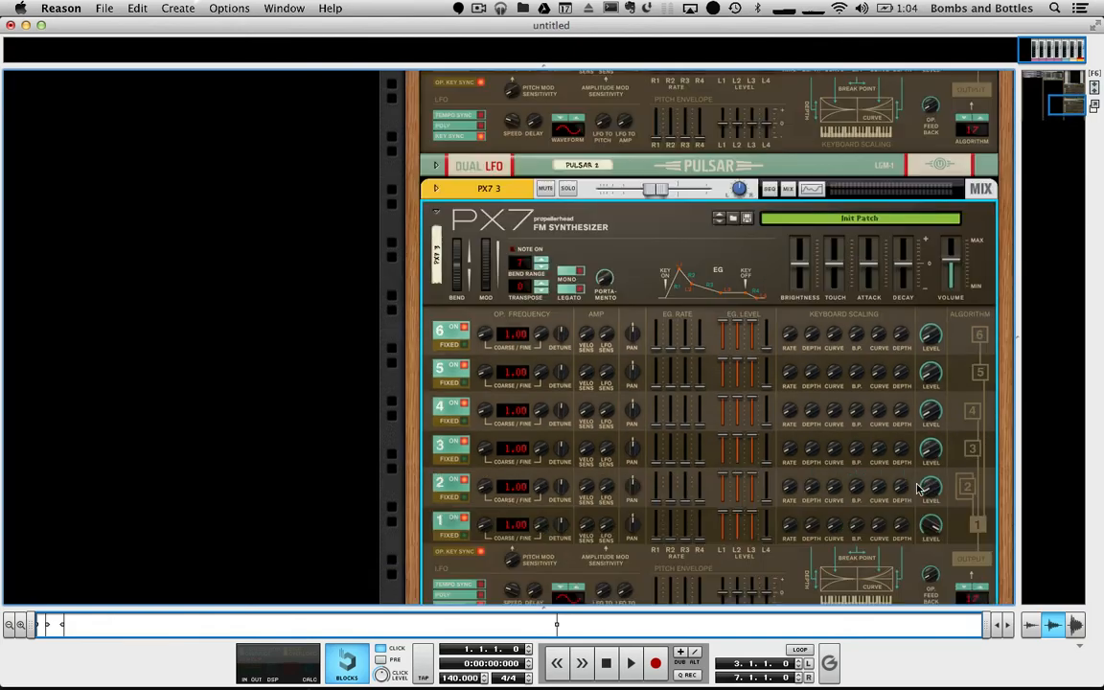
scroll(920, 488, "left", 5)
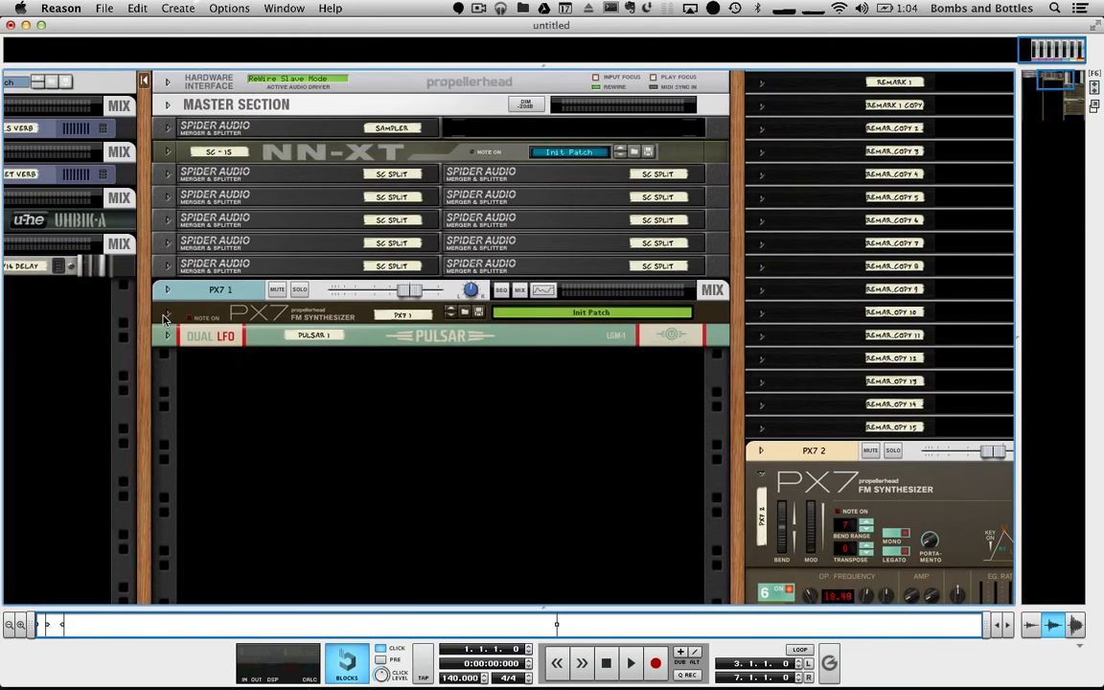
left_click(165, 315)
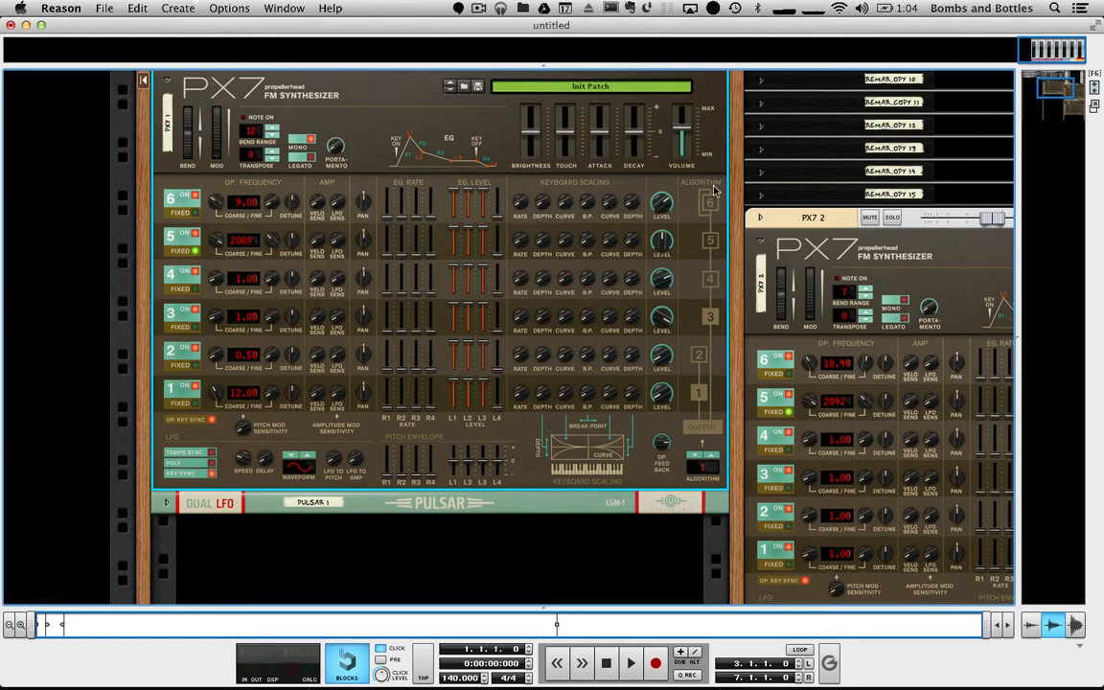
scroll(714, 257, "right", 5)
scroll(714, 257, "down", 4)
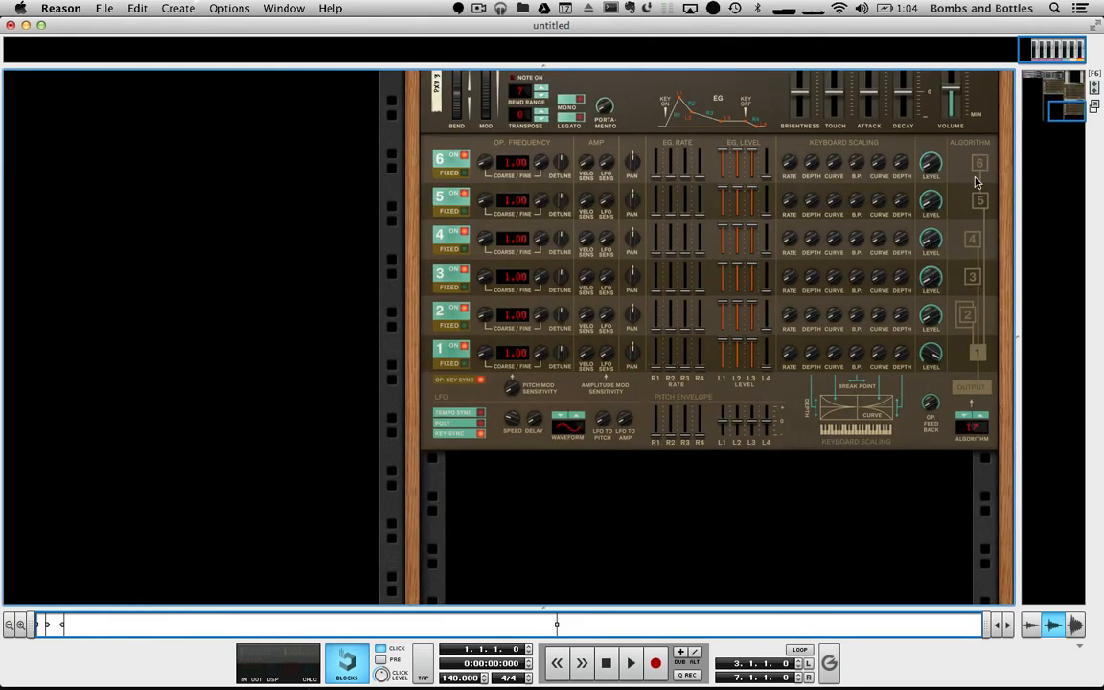
scroll(977, 199, "up", 3)
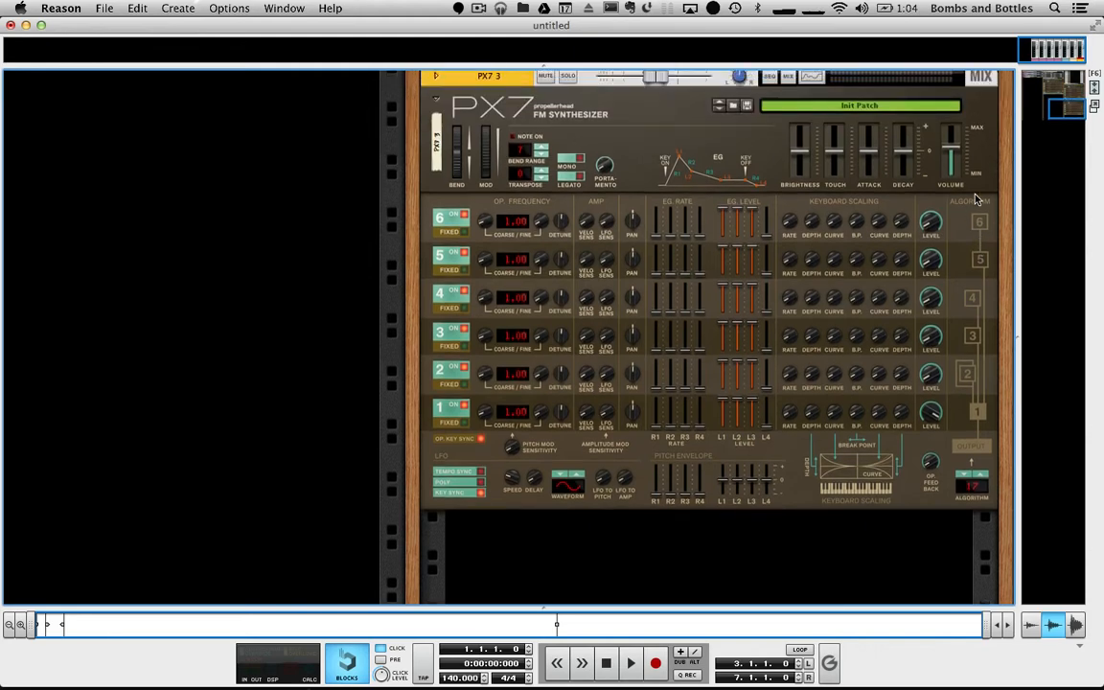
With the new PX7 selected, show the on-screen piano keys and lower the rack window to reveal Live's spectrum
left_click(981, 198)
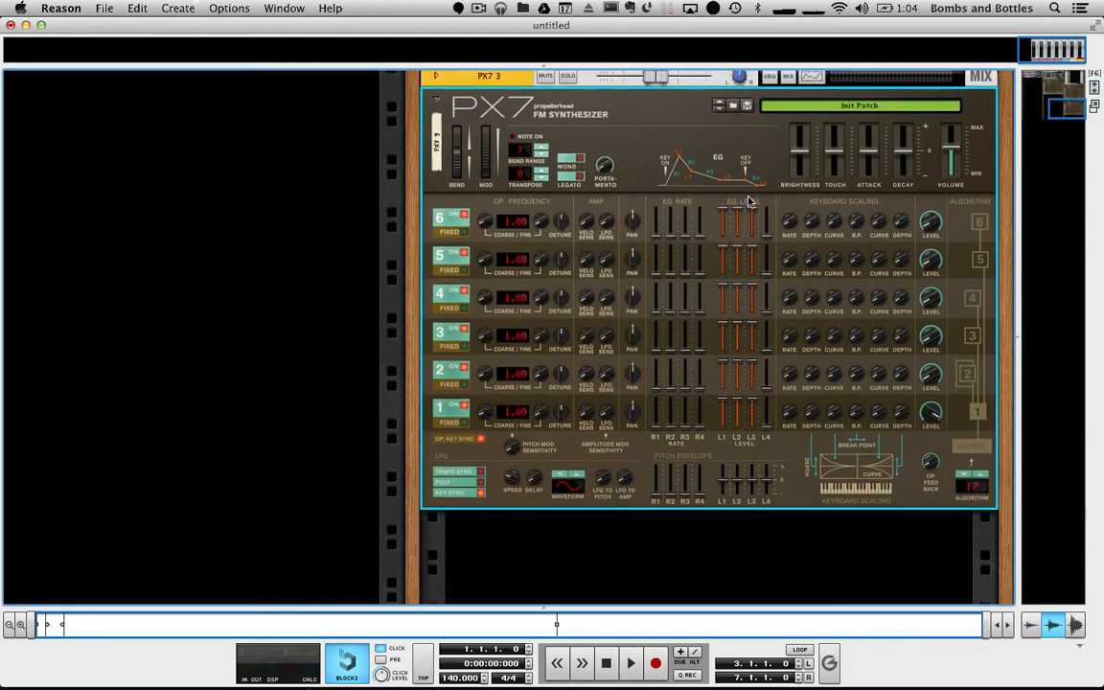
key("F4")
left_click_drag(581, 31, 584, 180)
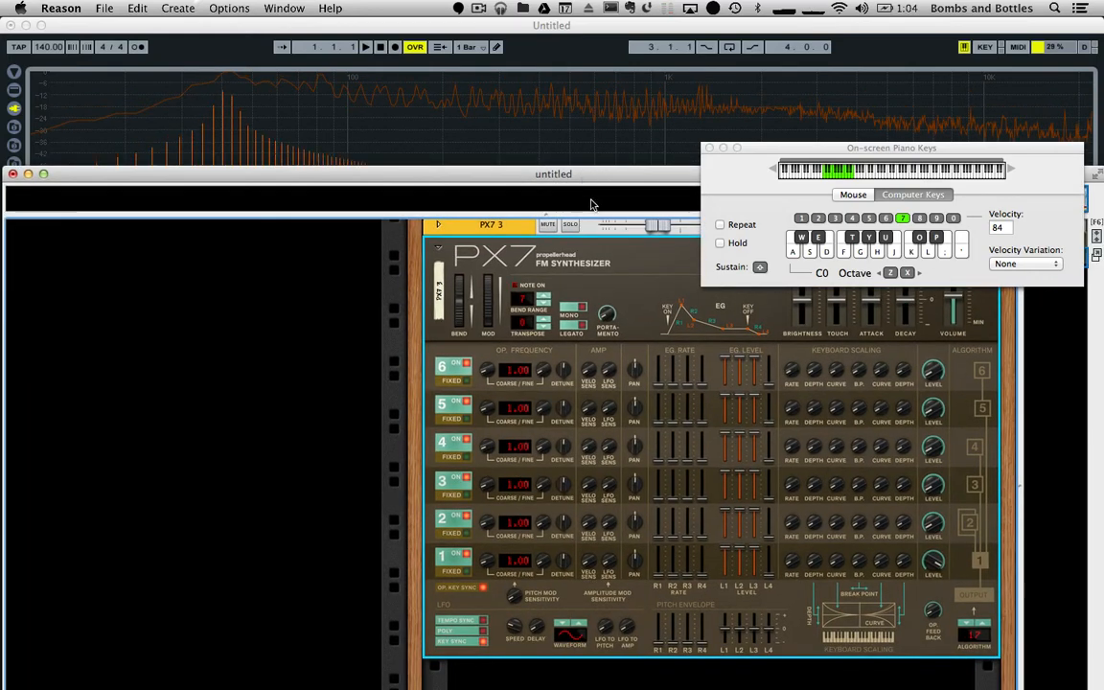
Play notes such as F, G and A across the C0 and C1 octaves to examine the new PX7's unmodulated spectrum
key("l")
key("f")
key("g")
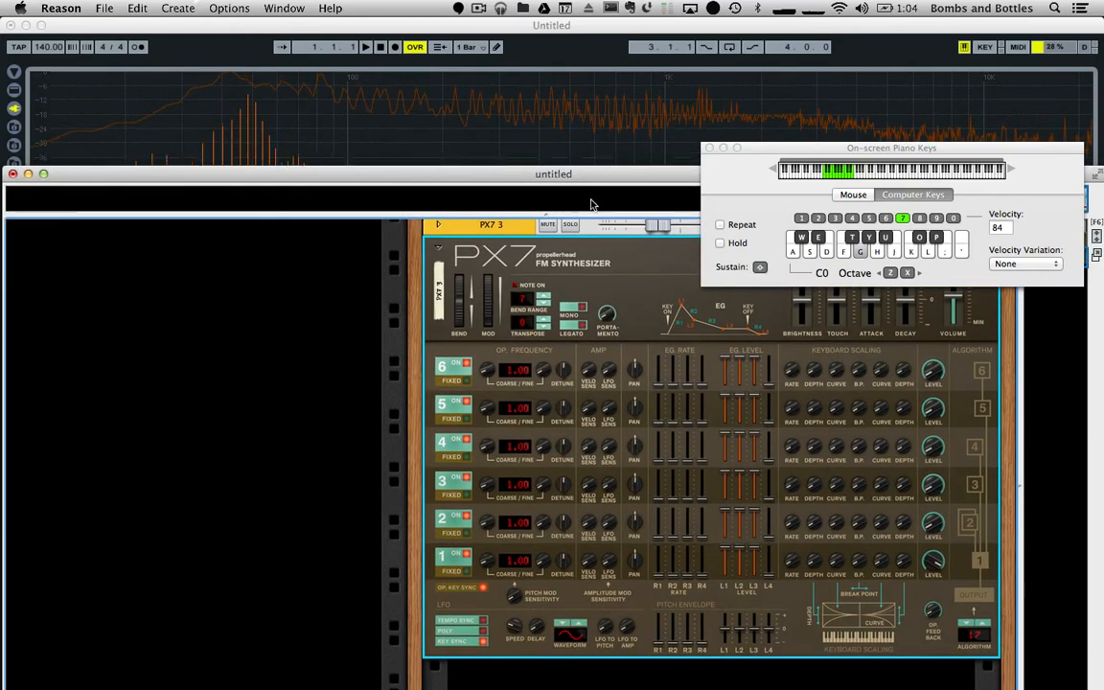
key("k")
key("l")
key("h")
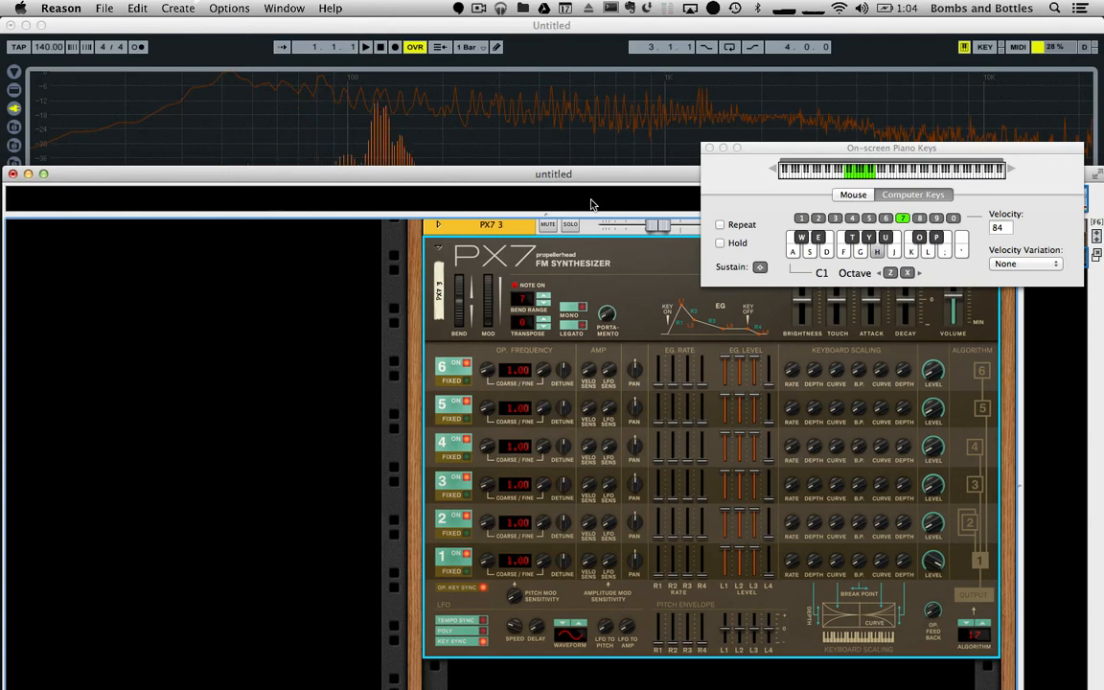
key("g")
key("d")
key("d")
key("f")
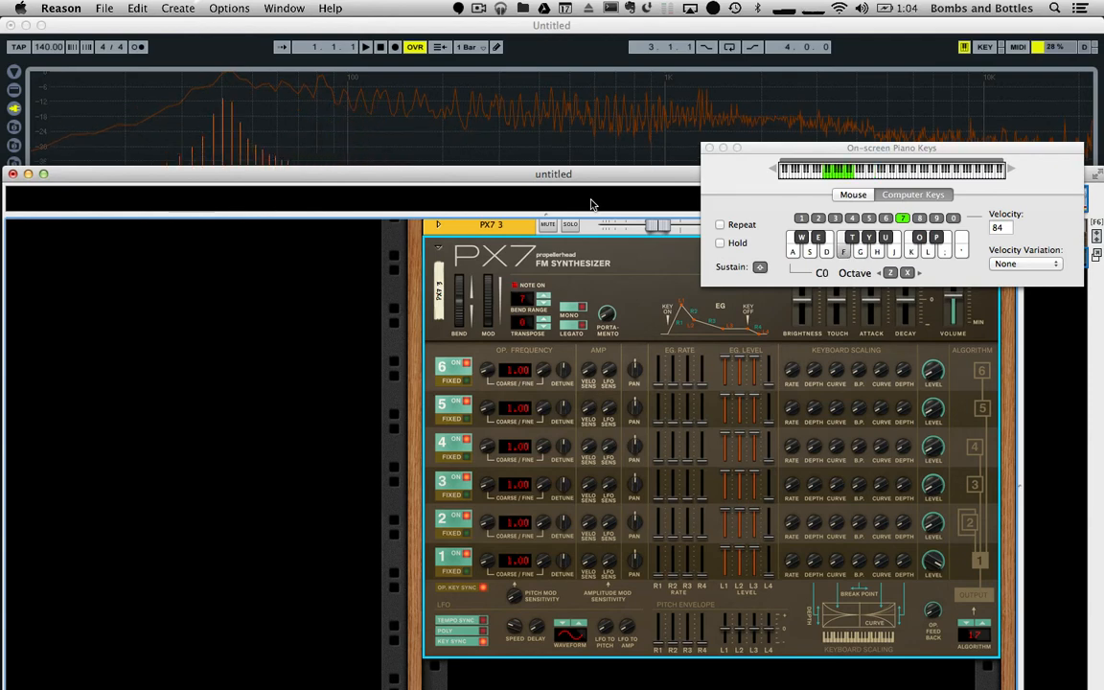
Add a Pulsar Dual LFO below the new PX7
scroll(867, 371, "down", 2)
right_click(874, 596)
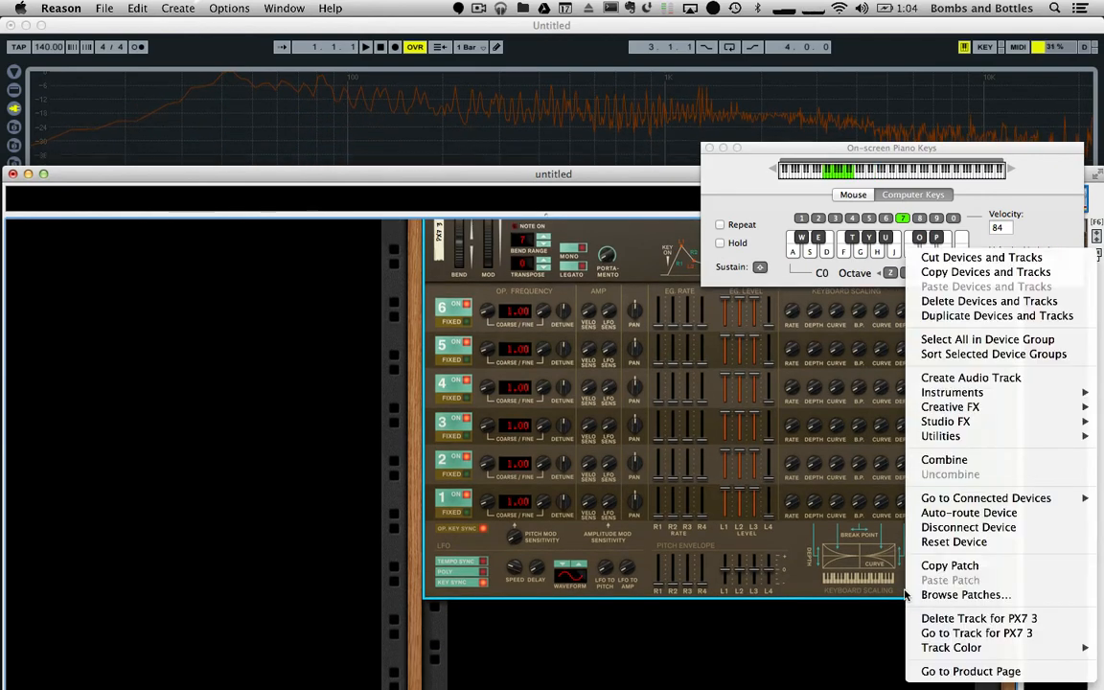
left_click(873, 595)
right_click(915, 583)
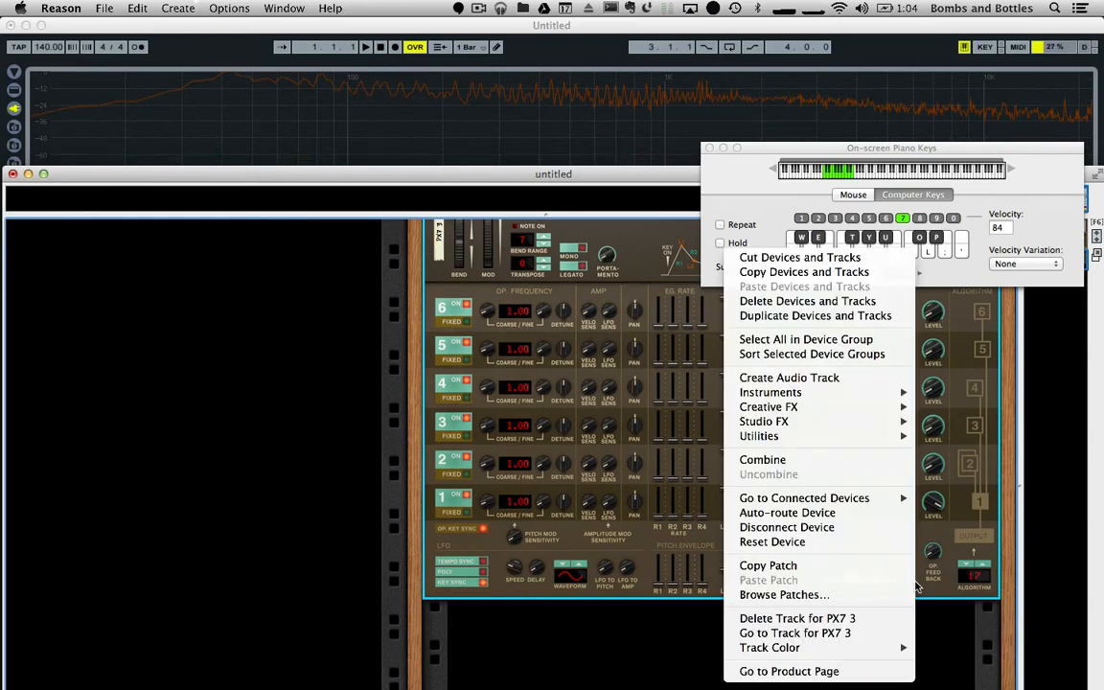
mouse_move(895, 422)
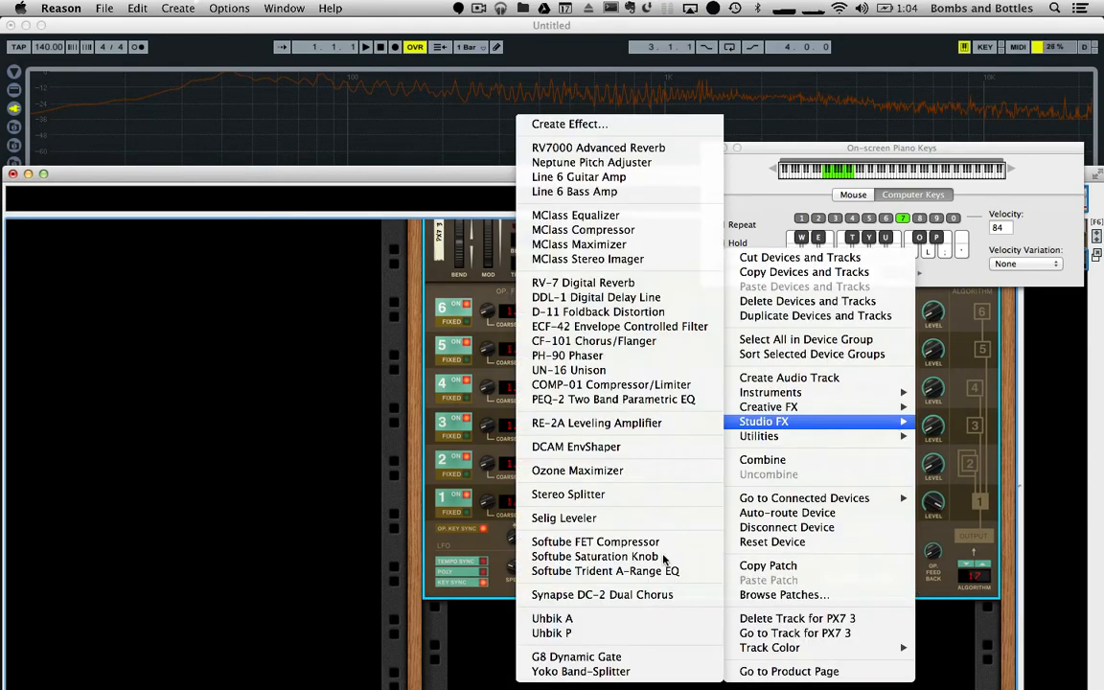
mouse_move(759, 436)
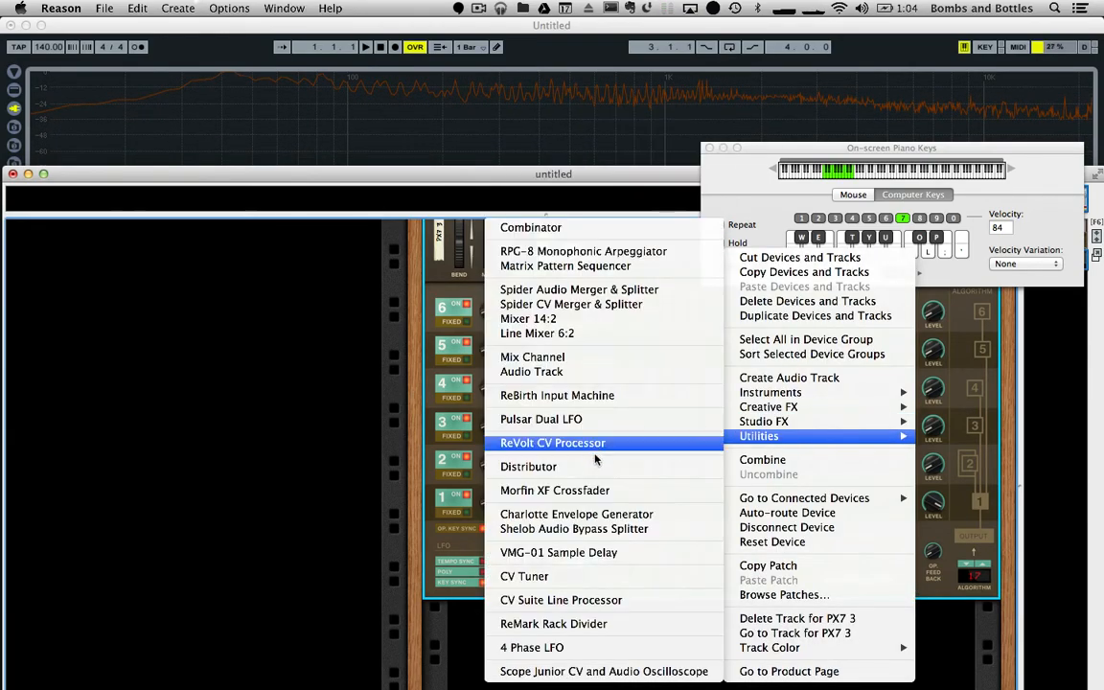
left_click(608, 421)
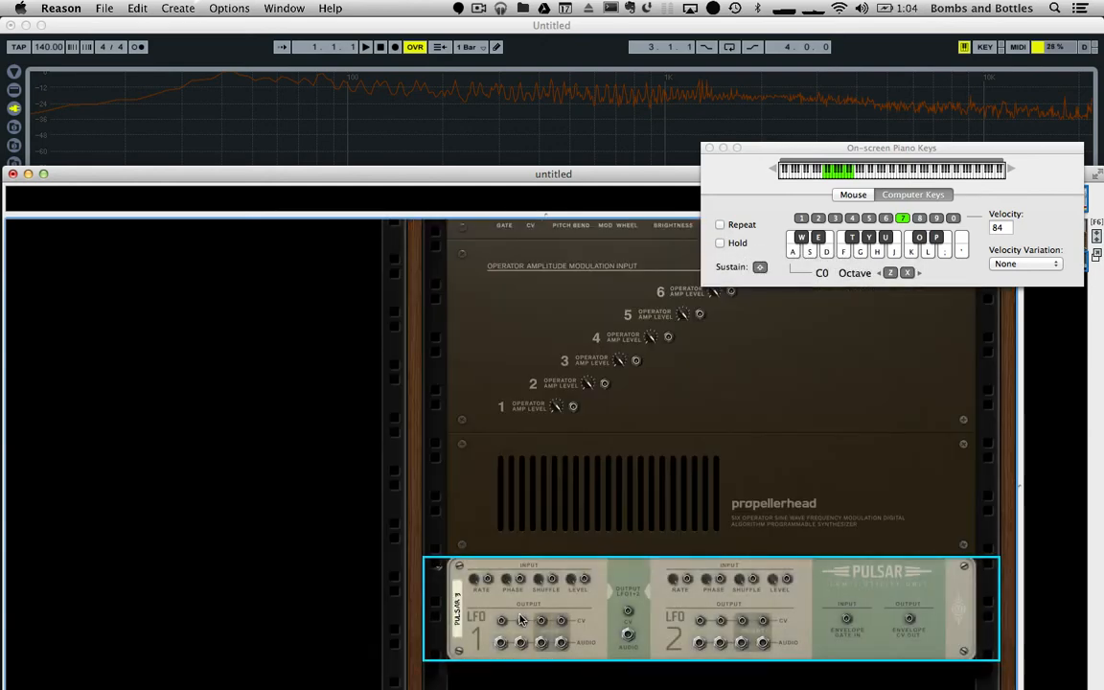
Cable two CV outputs of the new Pulsar's LFO 1 to the PX7's operator 3 and operator 5 amp level inputs
left_click_drag(502, 621, 636, 420)
key("Tab")
key("Tab")
scroll(641, 422, "down", 5)
left_click_drag(521, 559, 700, 328)
scroll(741, 388, "up", 3)
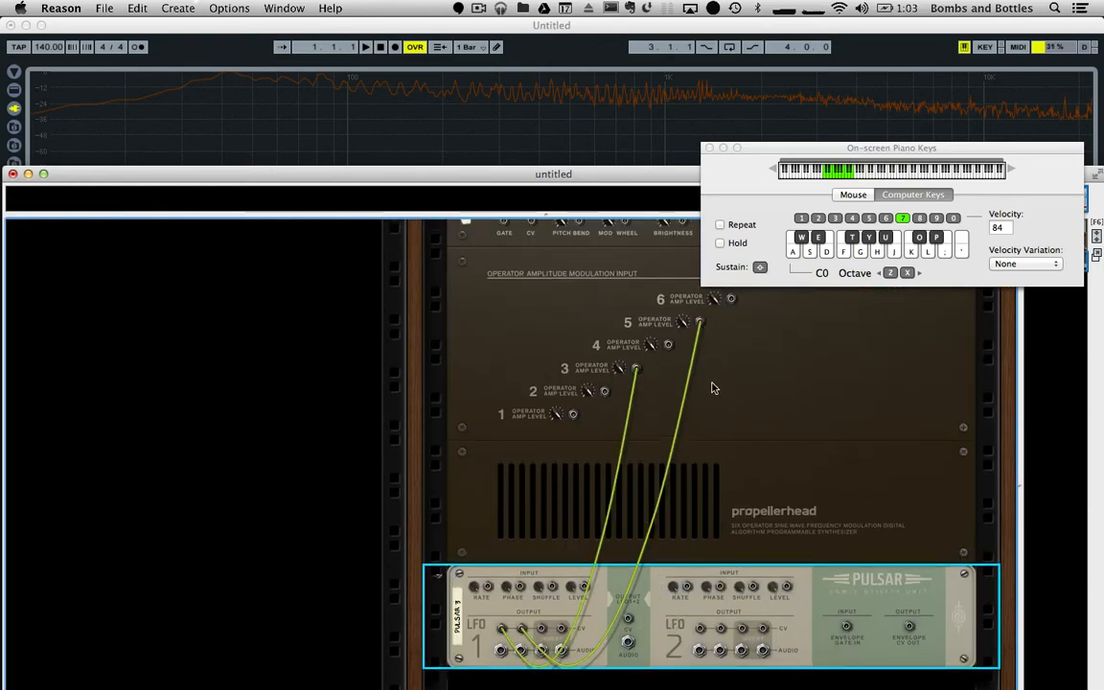
Return to the rack front and rearrange the piano keys and rack window so the operator levels and spectrum are both visible
key("Tab")
left_click_drag(834, 151, 145, 240)
scroll(881, 471, "down", 2)
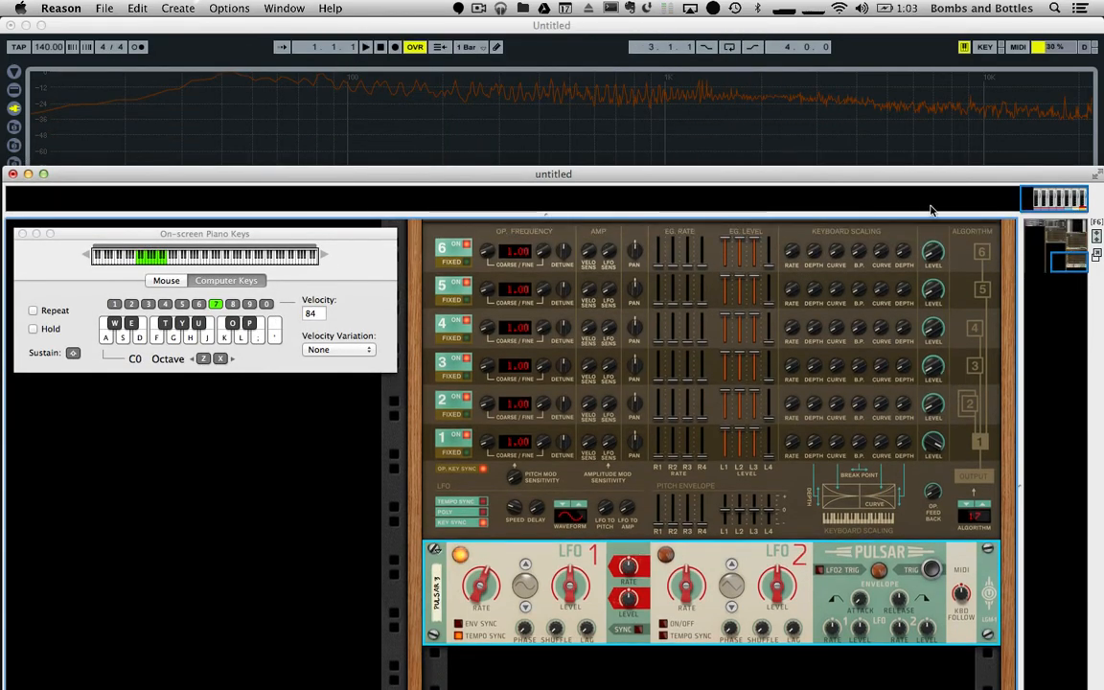
left_click_drag(936, 182, 936, 285)
While playing F, raise operator 3's output level to 79 and adjust the Pulsar's LFO 1 rate
key("f")
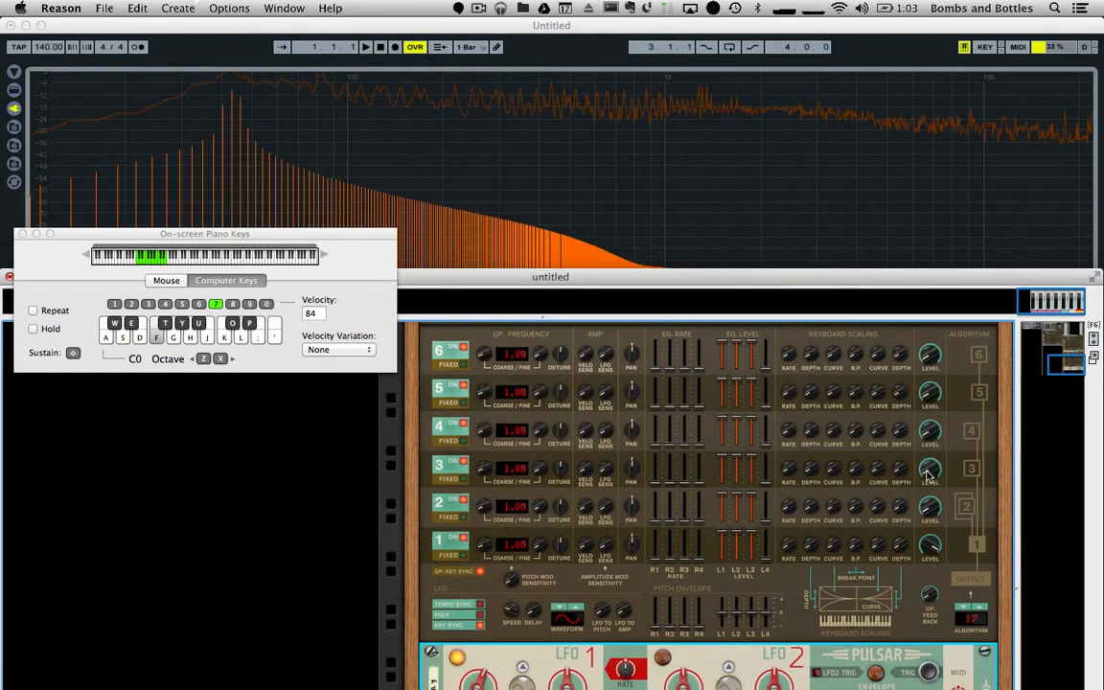
left_click_drag(930, 472, 923, 440)
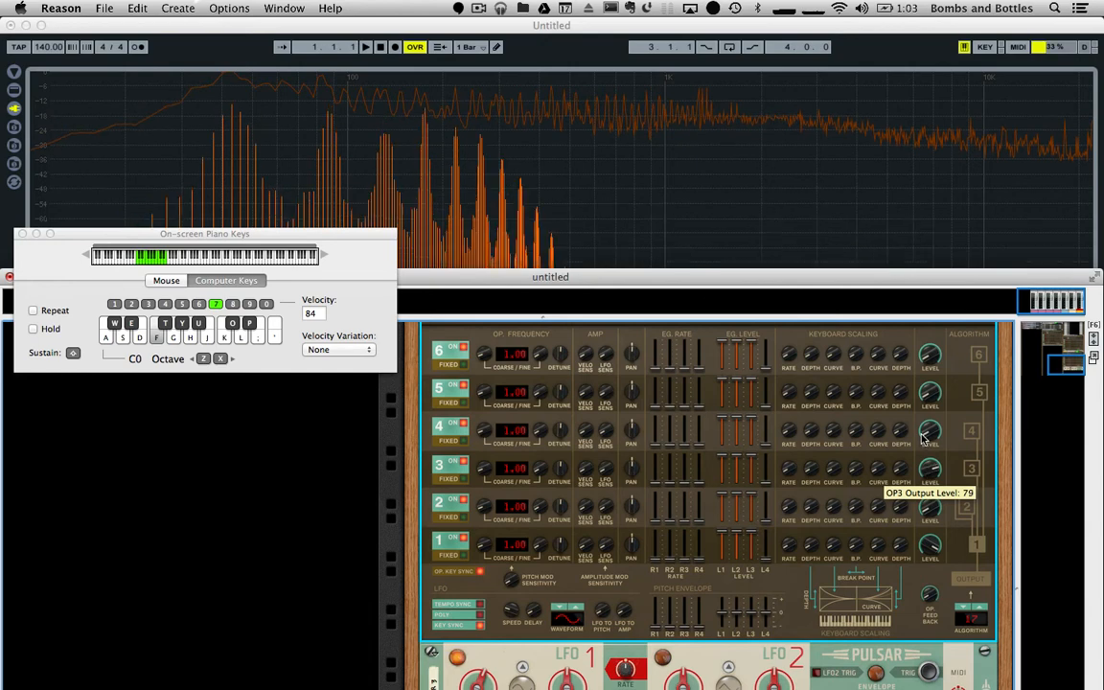
scroll(803, 481, "down", 3)
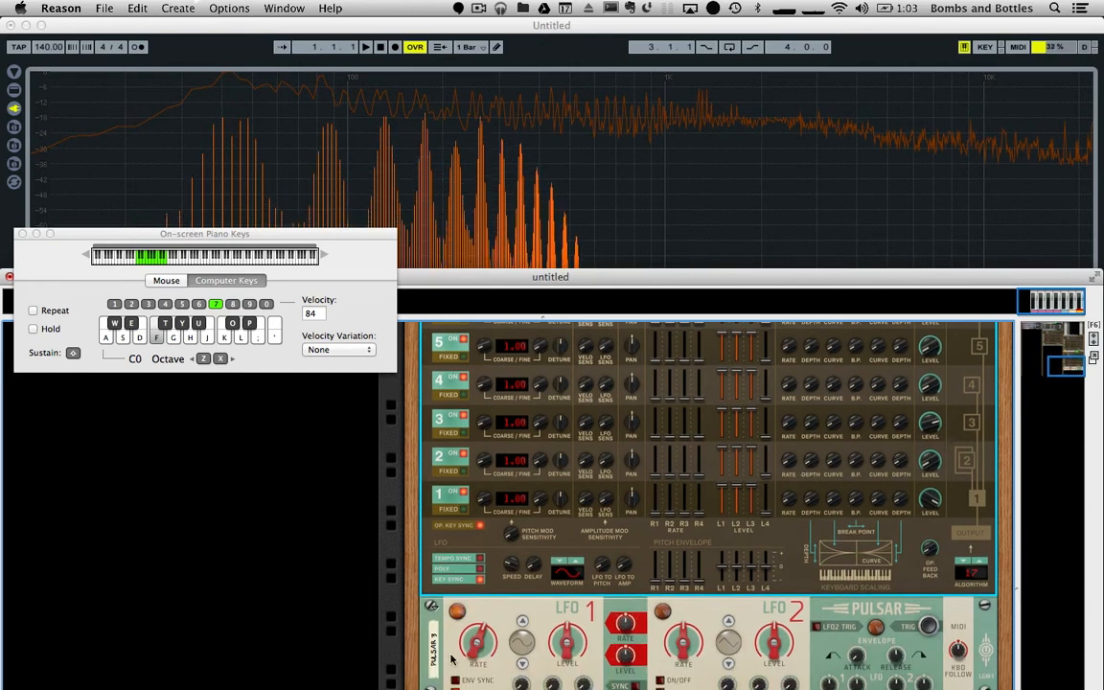
left_click_drag(479, 627, 478, 637)
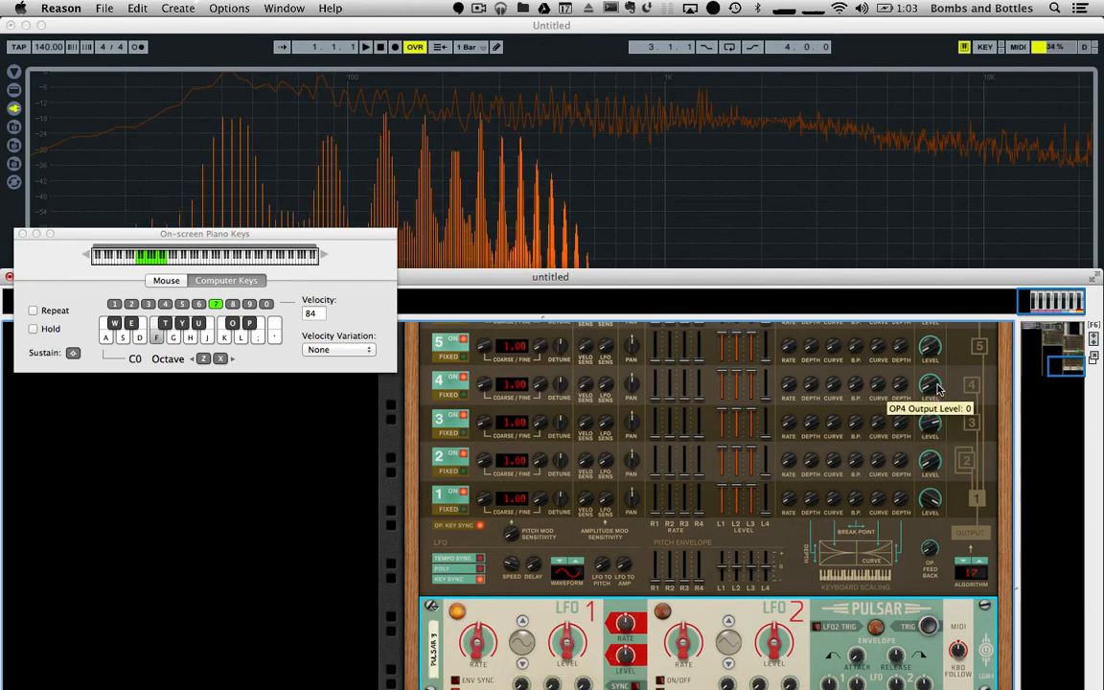
Raise operator 4's output level and reduce operator 3's output level to 70
scroll(977, 450, "up", 1)
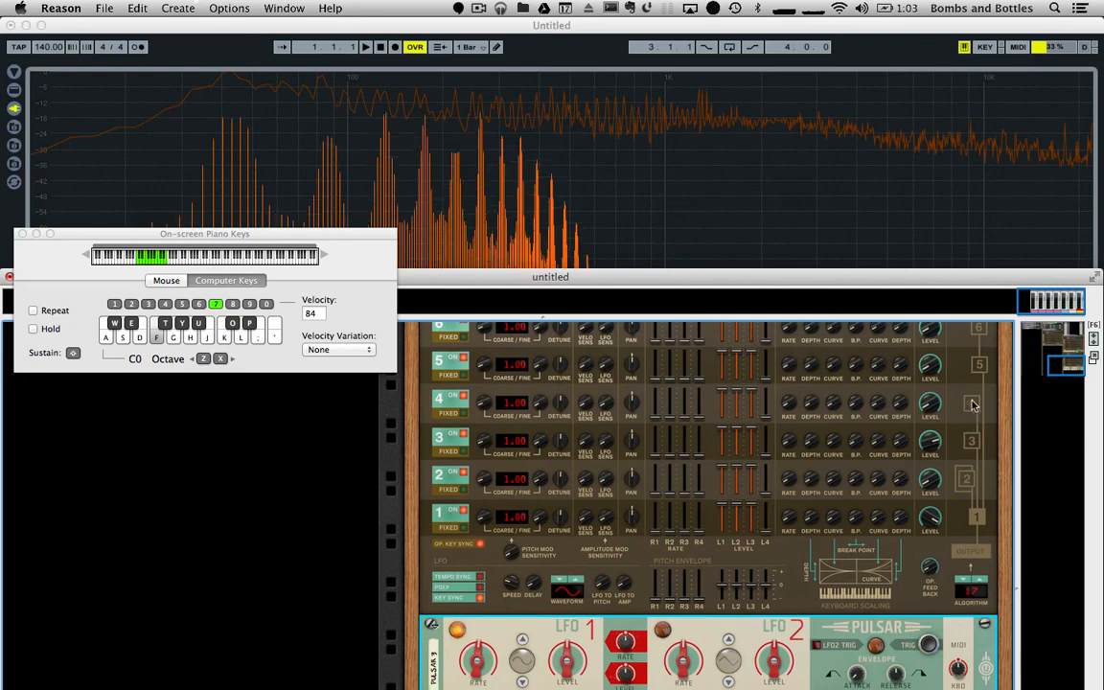
left_click_drag(932, 407, 921, 369)
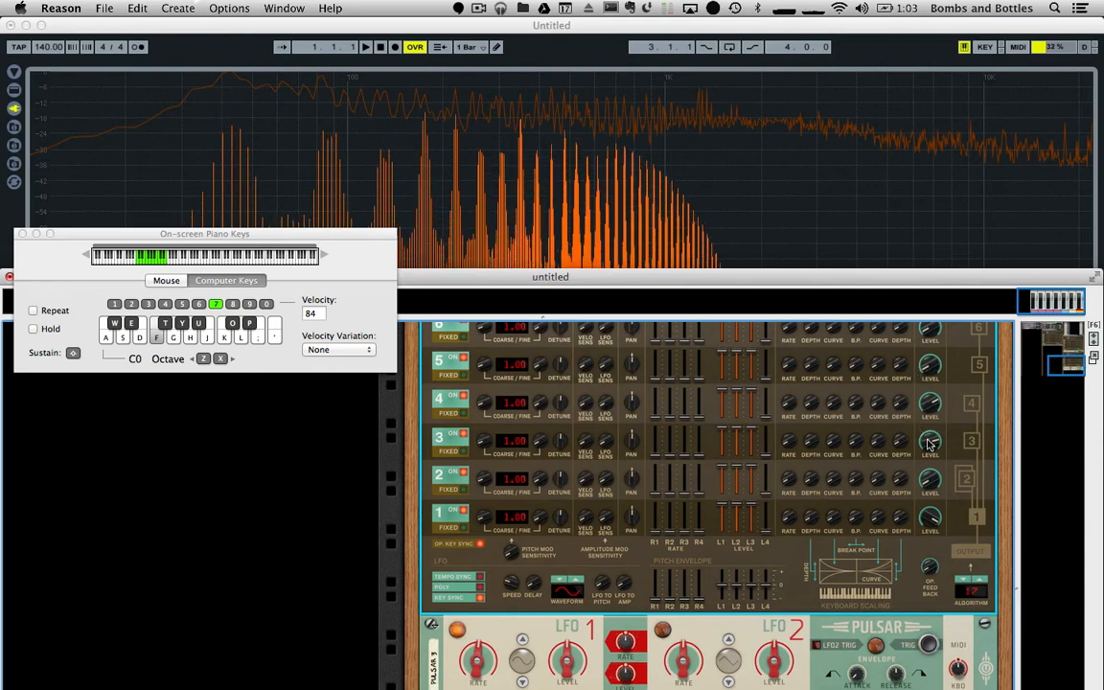
left_click_drag(929, 448, 932, 450)
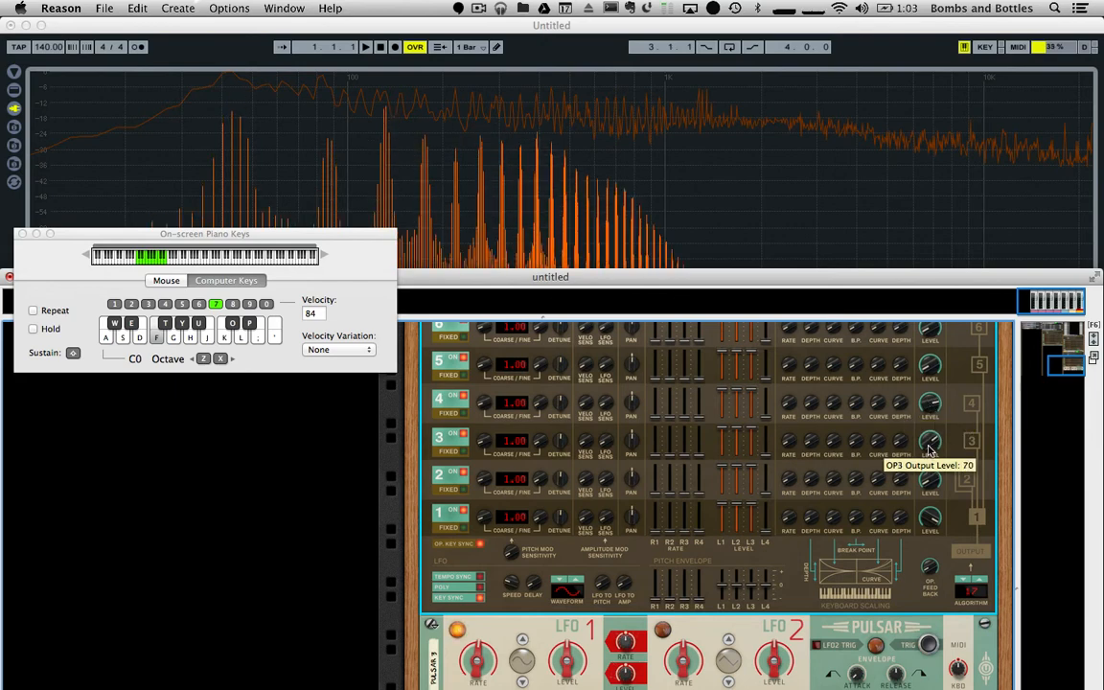
Set operator 5's coarse frequency to 31 and its output level to about 45
scroll(934, 403, "up", 2)
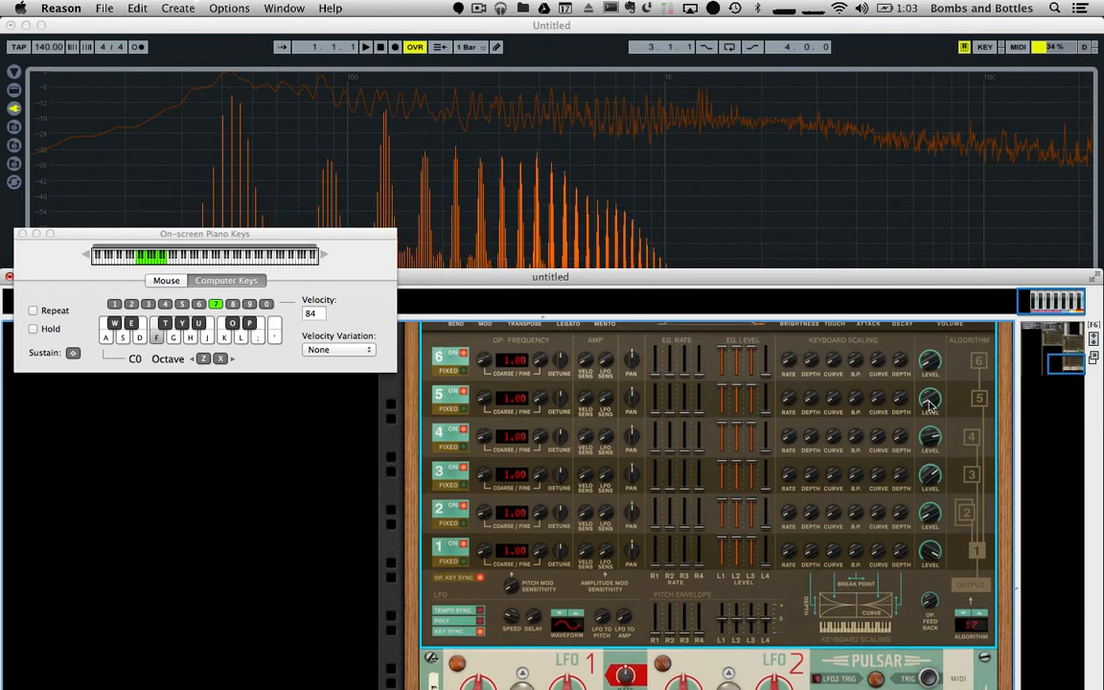
left_click_drag(484, 398, 486, 345)
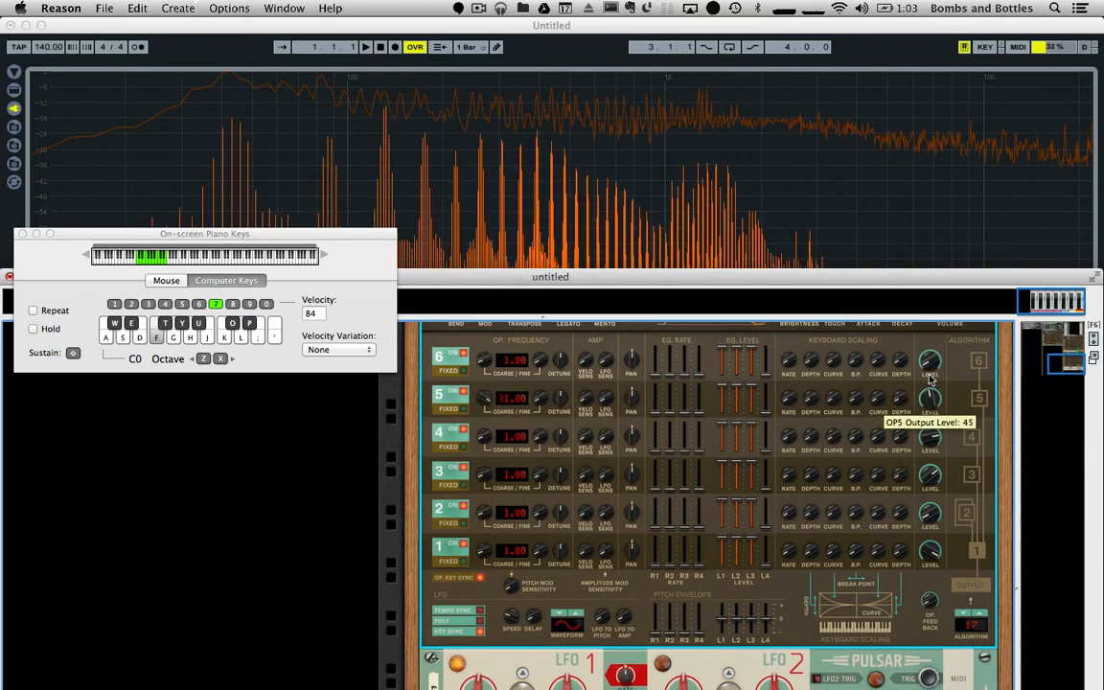
Raise operator 6's output level and set its coarse frequency to 2
left_click_drag(928, 375, 927, 372)
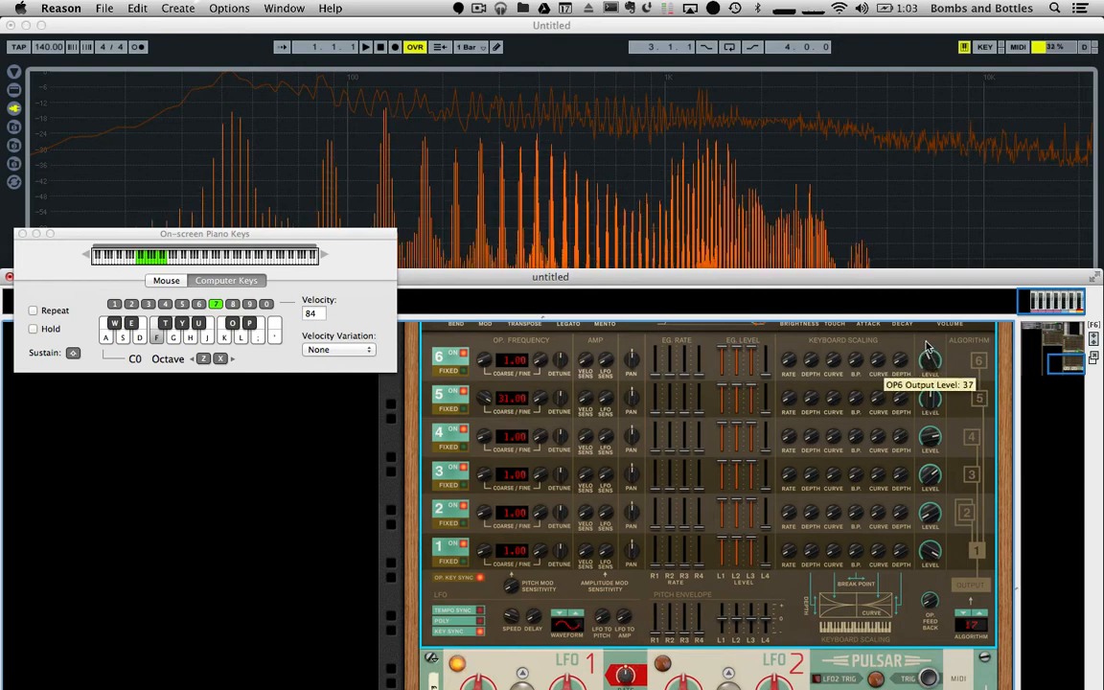
left_click_drag(922, 338, 920, 327)
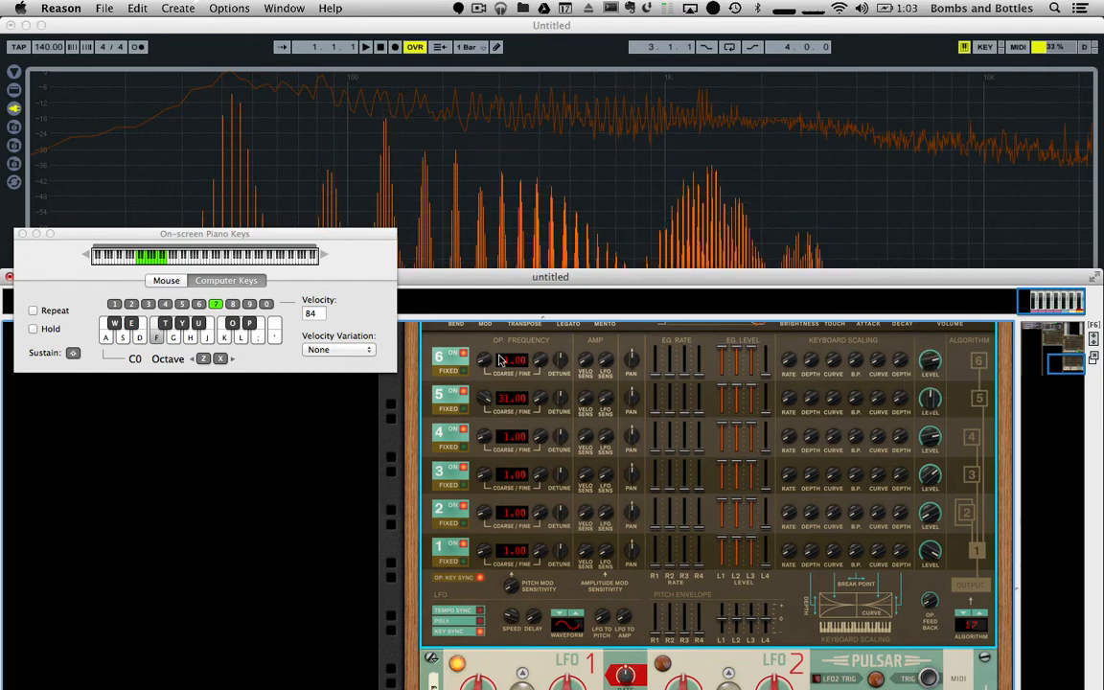
left_click_drag(488, 356, 489, 357)
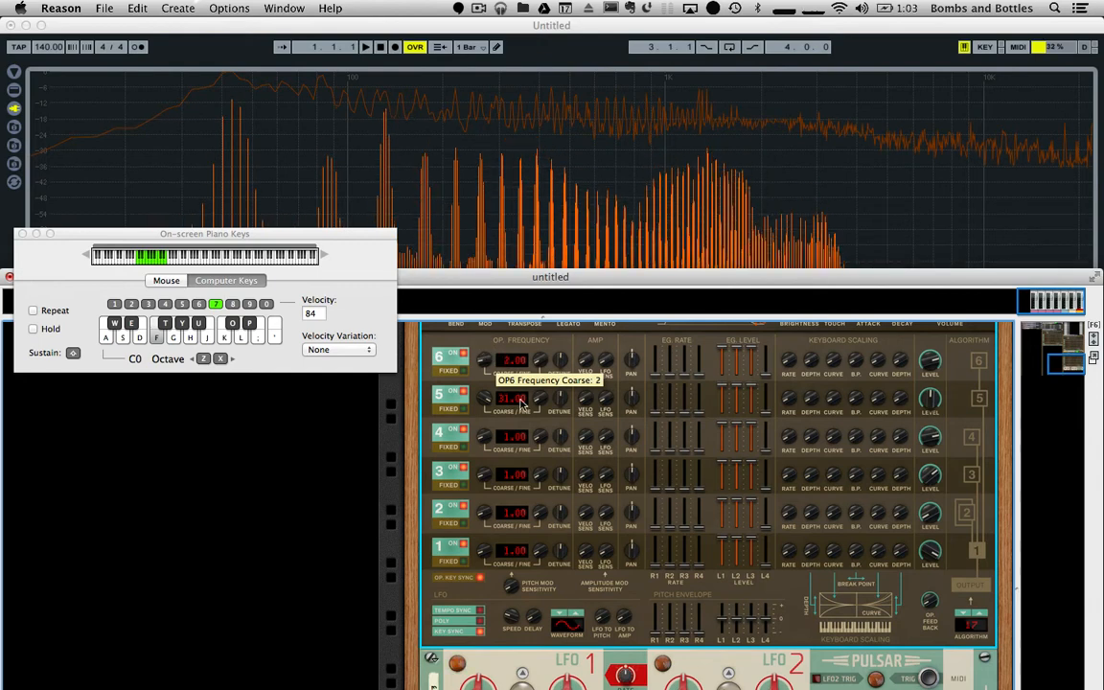
Fine-tune operator 5's frequency to 38.75 and set the Pulsar's LFO 1 level to about 58%
left_click_drag(538, 401, 528, 388)
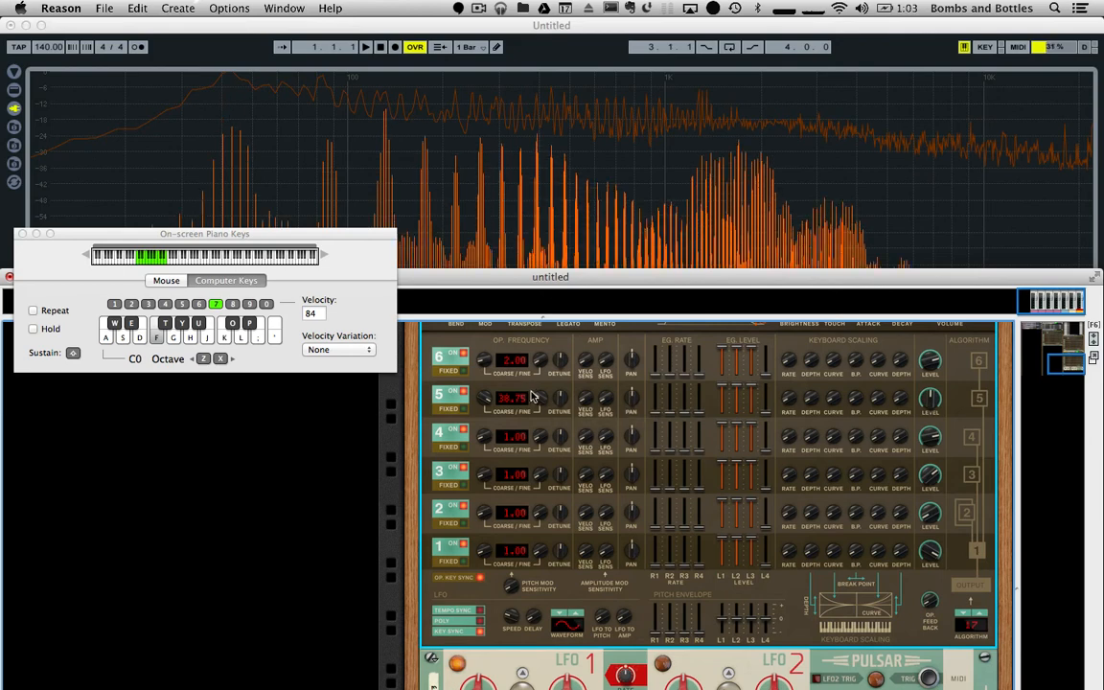
scroll(994, 456, "down", 3)
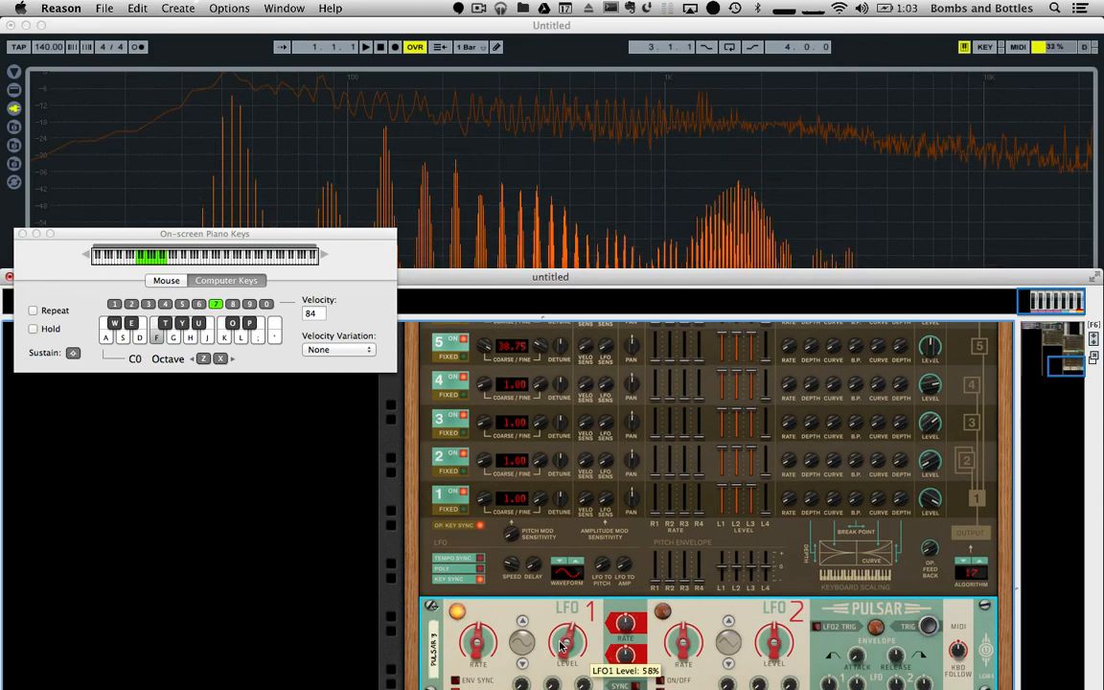
While playing G, rebalance the output levels of operator 4 to 81 and operator 3 to 73
scroll(935, 409, "up", 3)
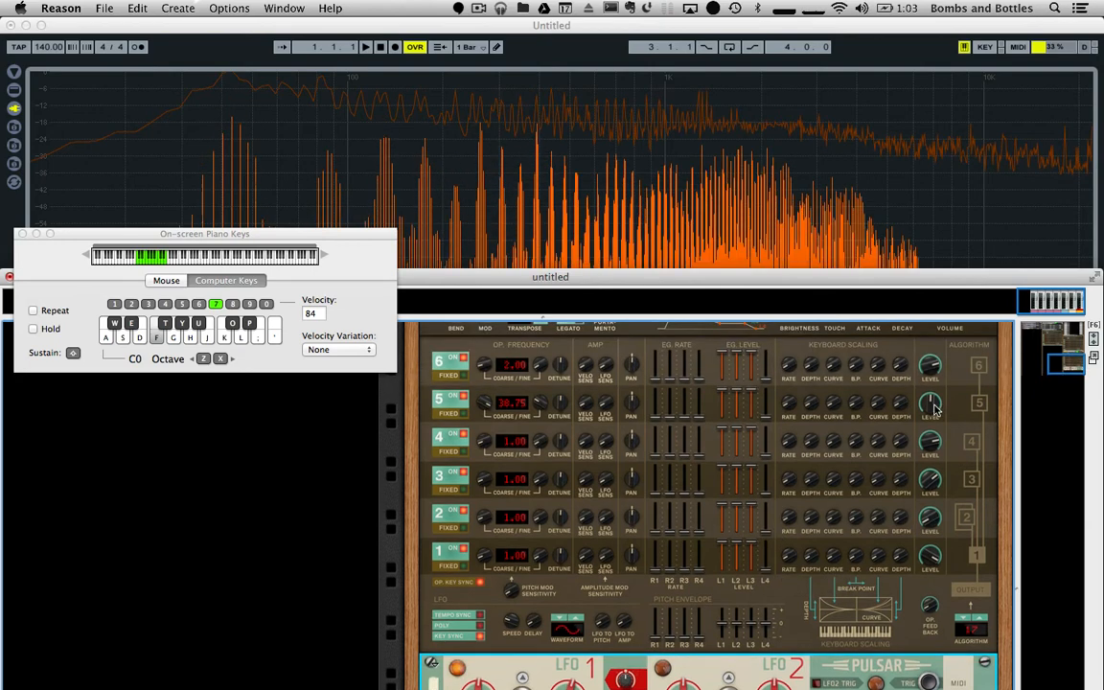
left_click(932, 483)
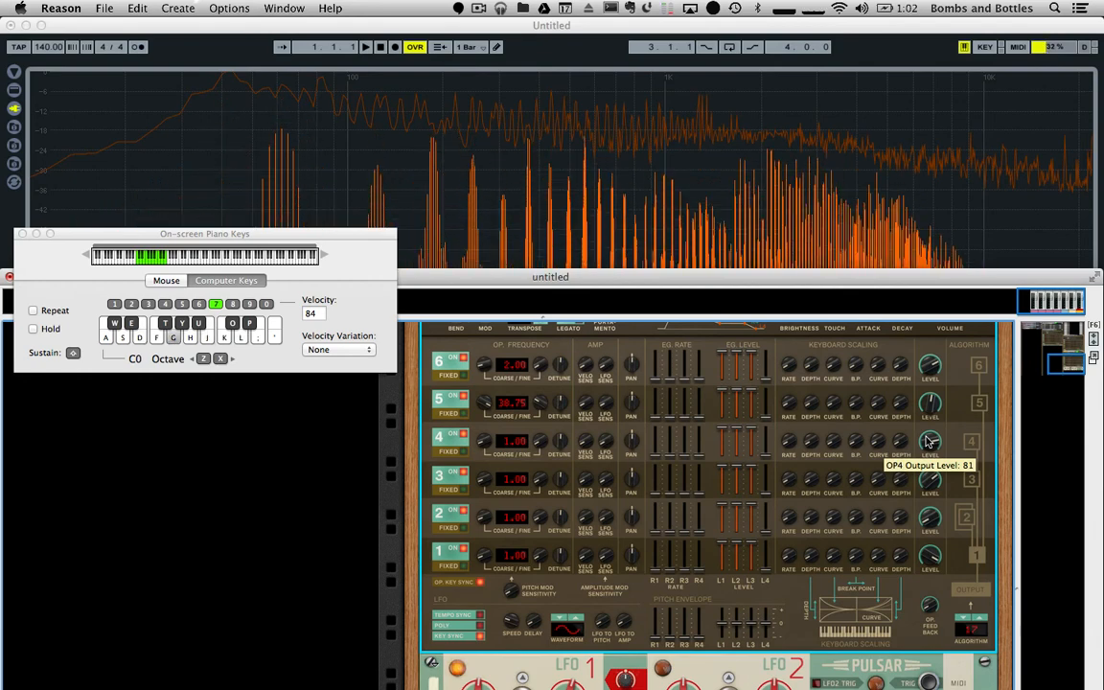
scroll(926, 449, "down", 1)
scroll(925, 448, "down", 2)
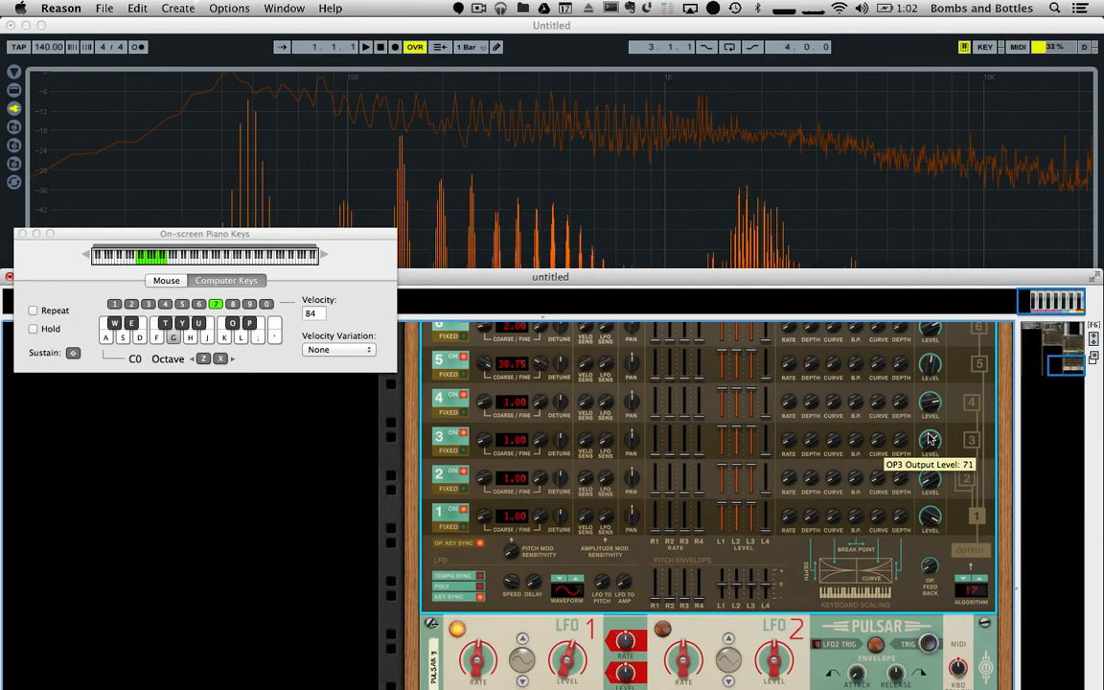
left_click_drag(928, 439, 928, 437)
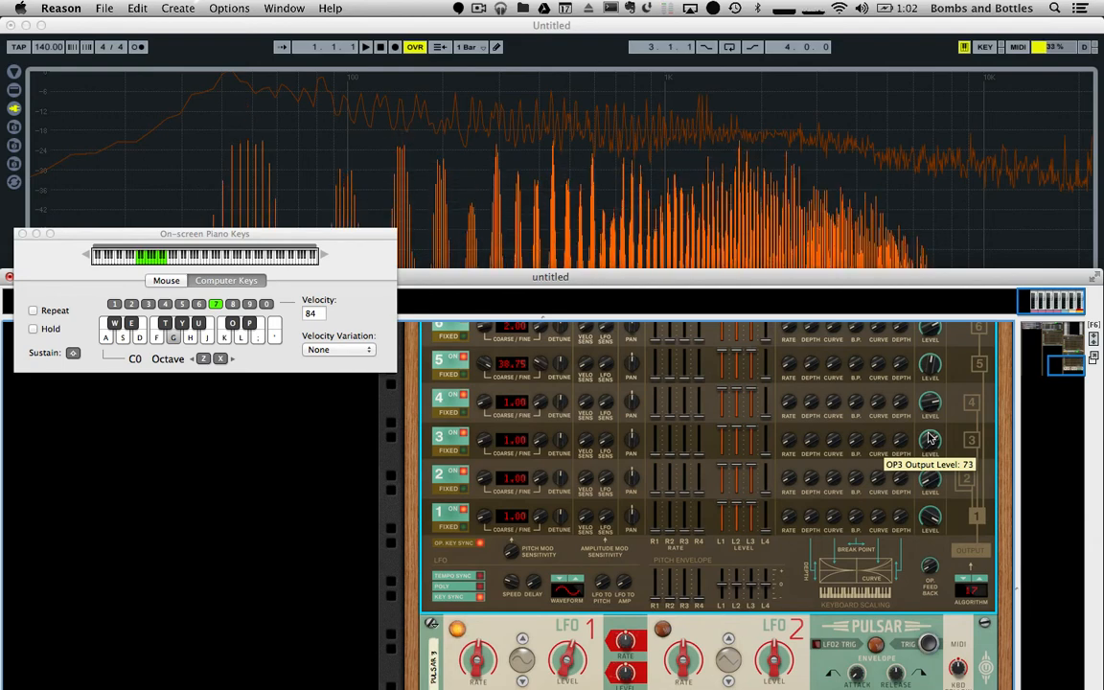
Set operator 5's output level to about 60 and fine-tune its frequency to 37.20
scroll(714, 436, "up", 4)
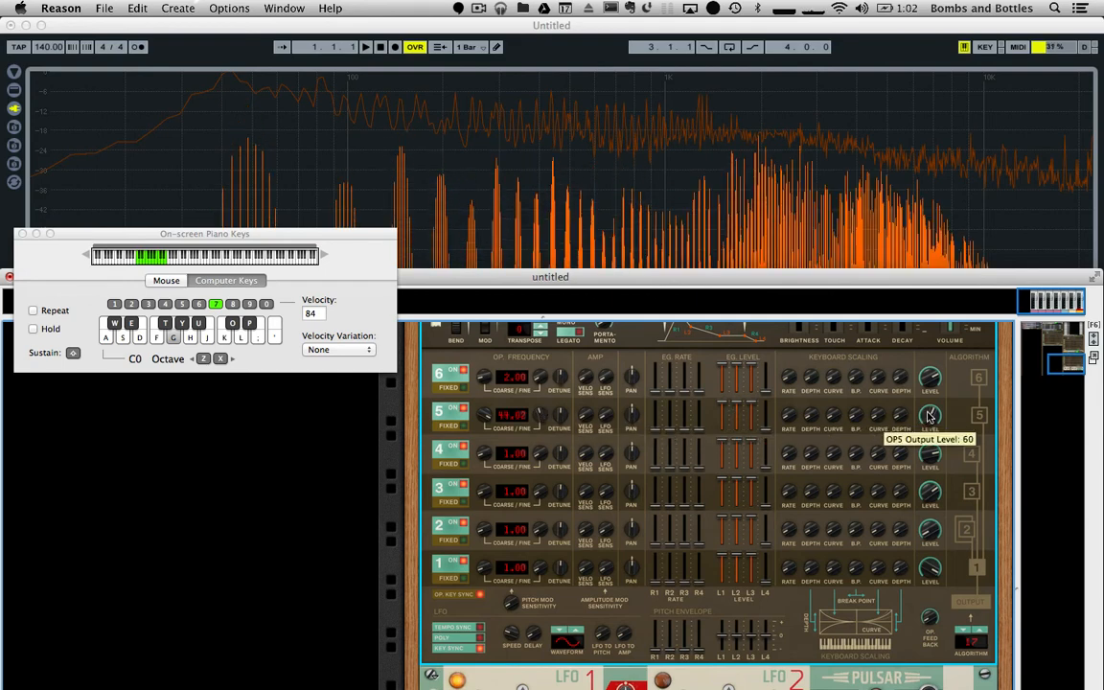
left_click_drag(928, 416, 928, 417)
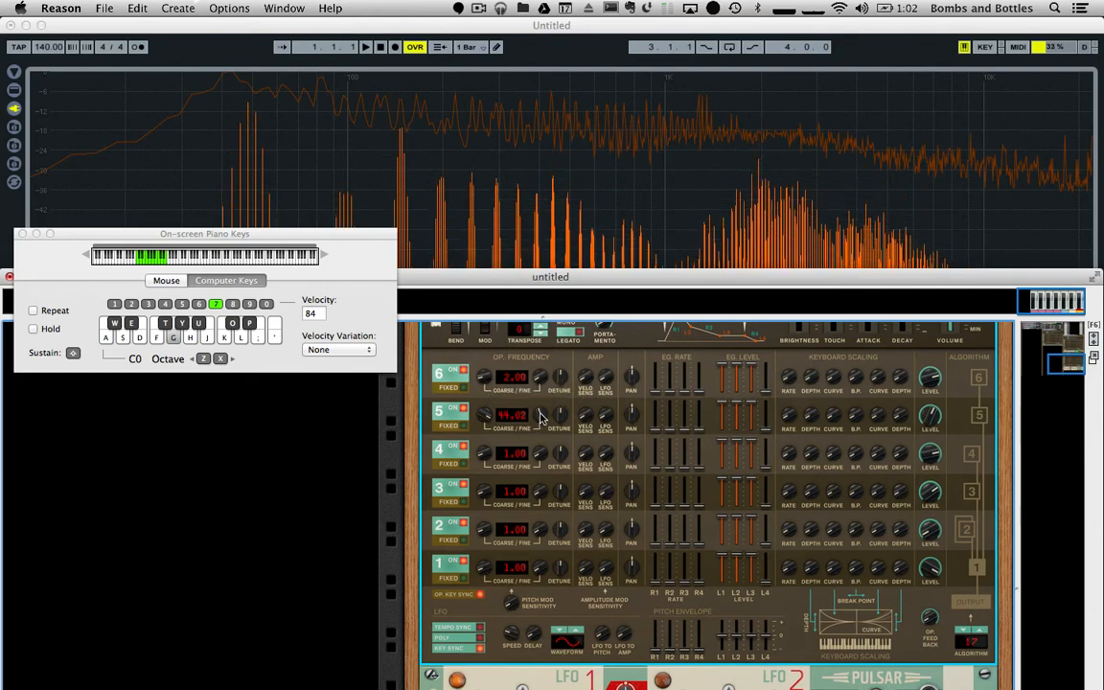
left_click_drag(541, 419, 542, 422)
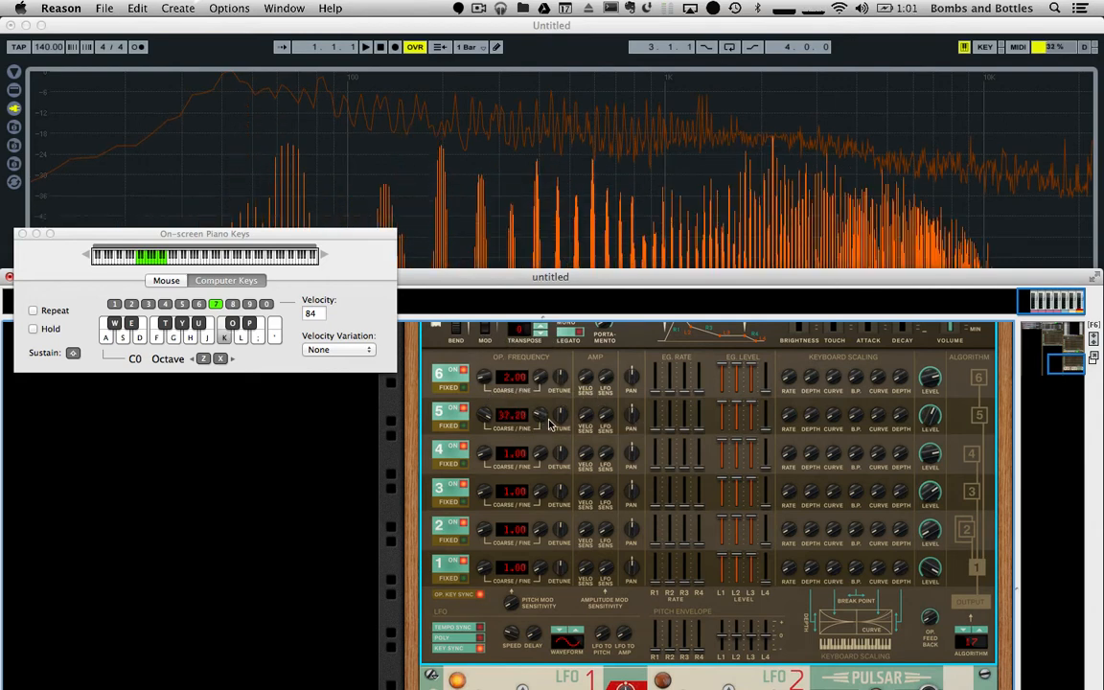
Play F through the different PX7 tracks to compare their spectra, and return to the rack with PX7 3 selected
key("F7")
key("f")
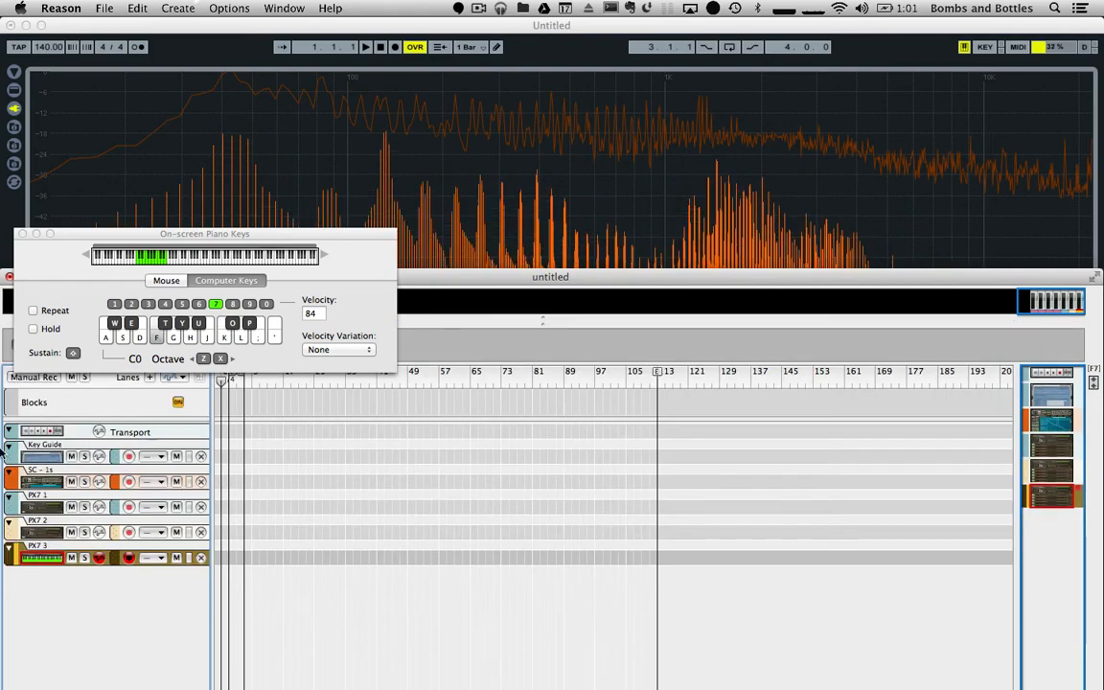
left_click(45, 530)
key("f")
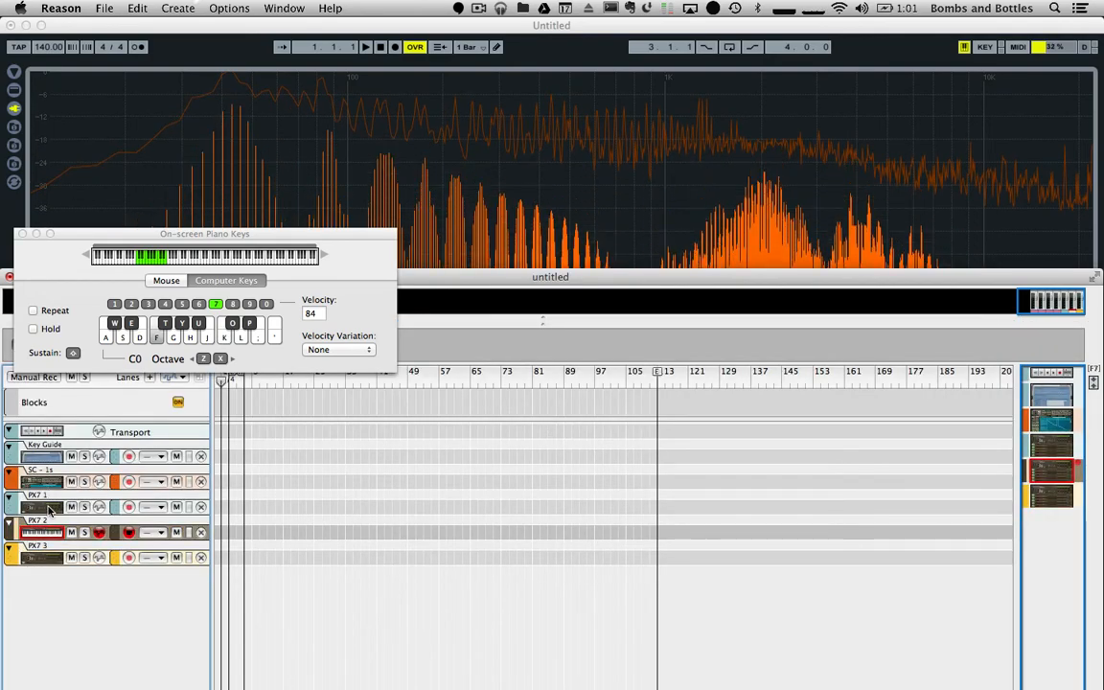
key("Up")
left_click(54, 561)
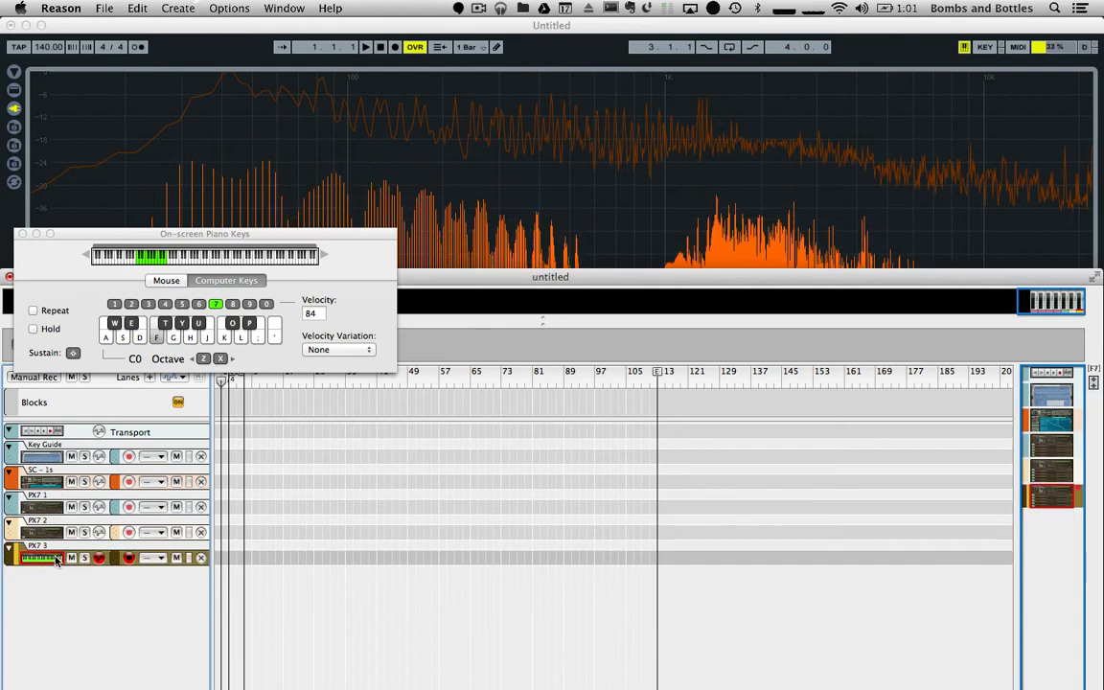
key("F7")
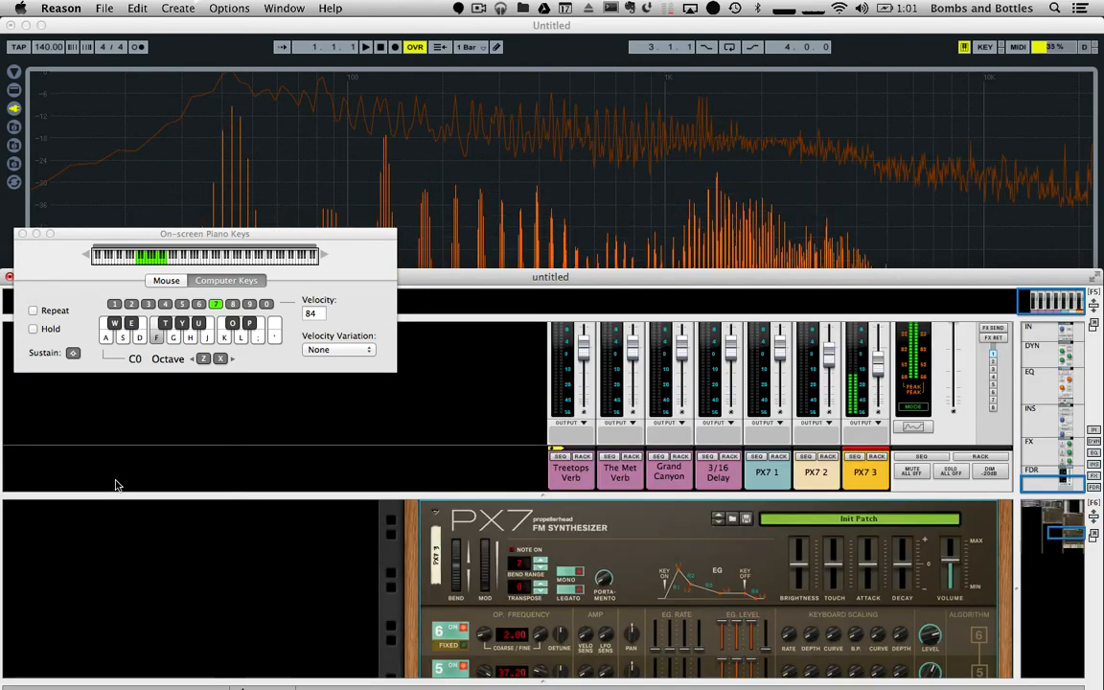
key("F5")
Adjust the LFO 1 level on PX7 3's Pulsar and set operator 4's output level to 70
scroll(729, 493, "down", 10)
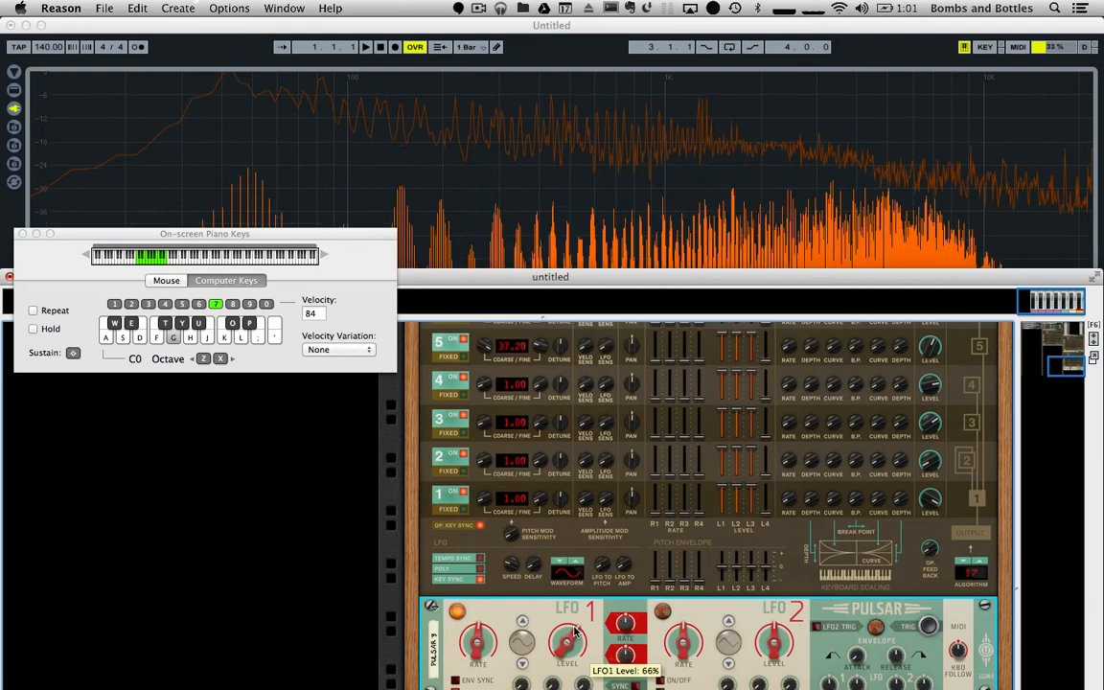
left_click_drag(573, 630, 575, 640)
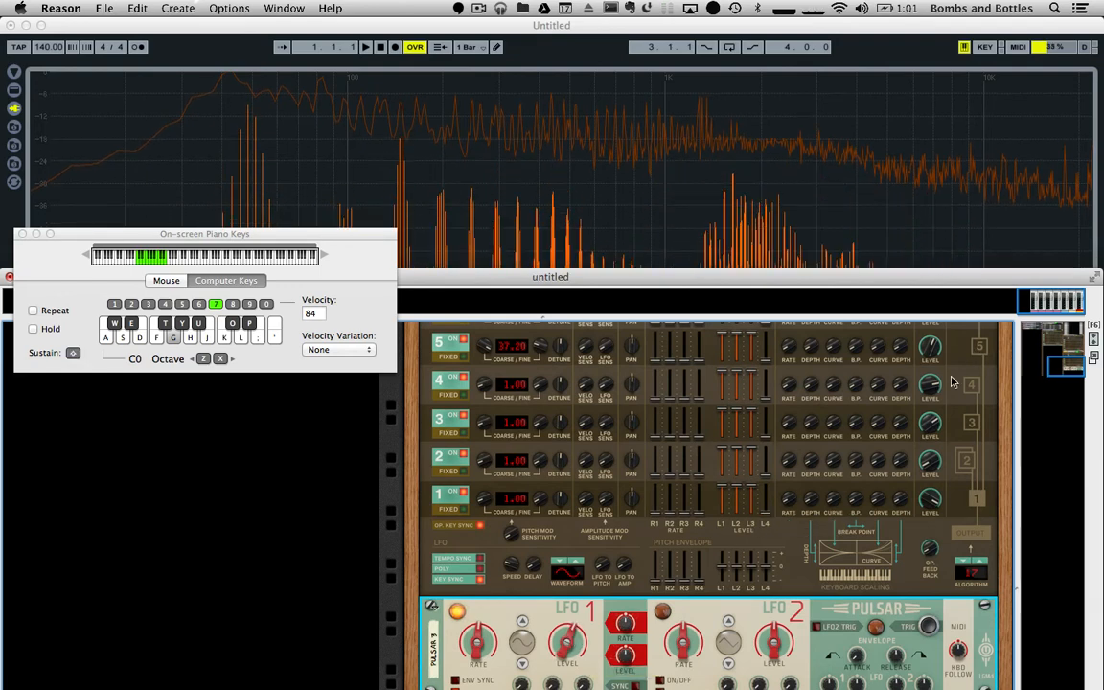
left_click_drag(930, 384, 935, 392)
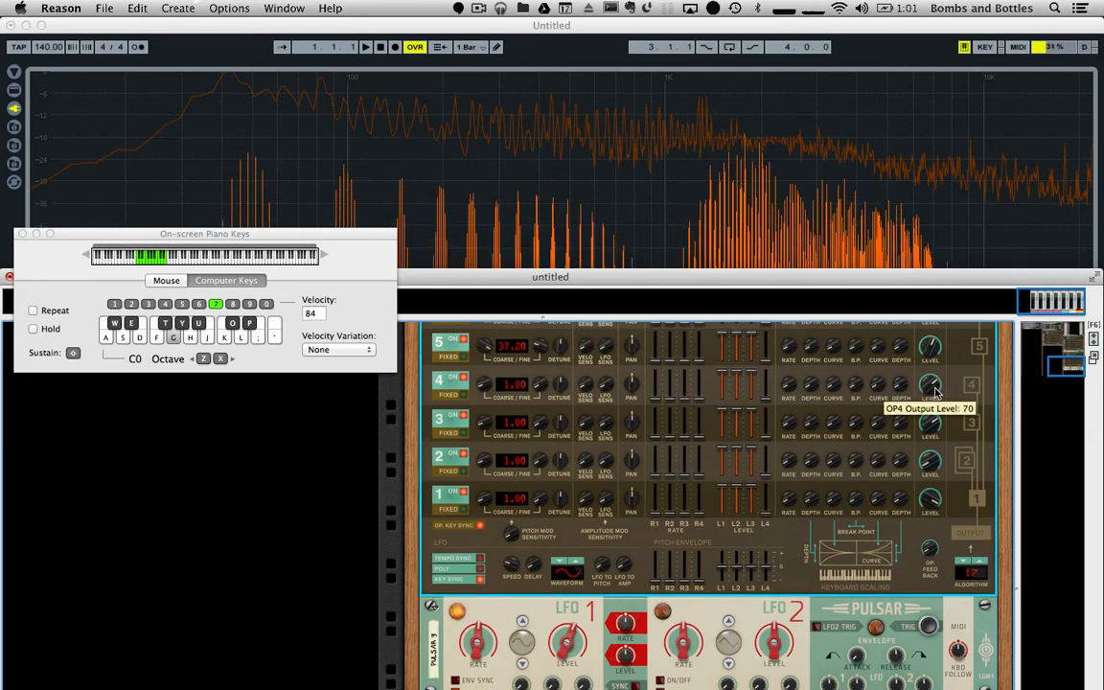
Set operator 5's output level to 59 and its frequency to 31.00
scroll(936, 420, "up", 1)
scroll(936, 421, "up", 3)
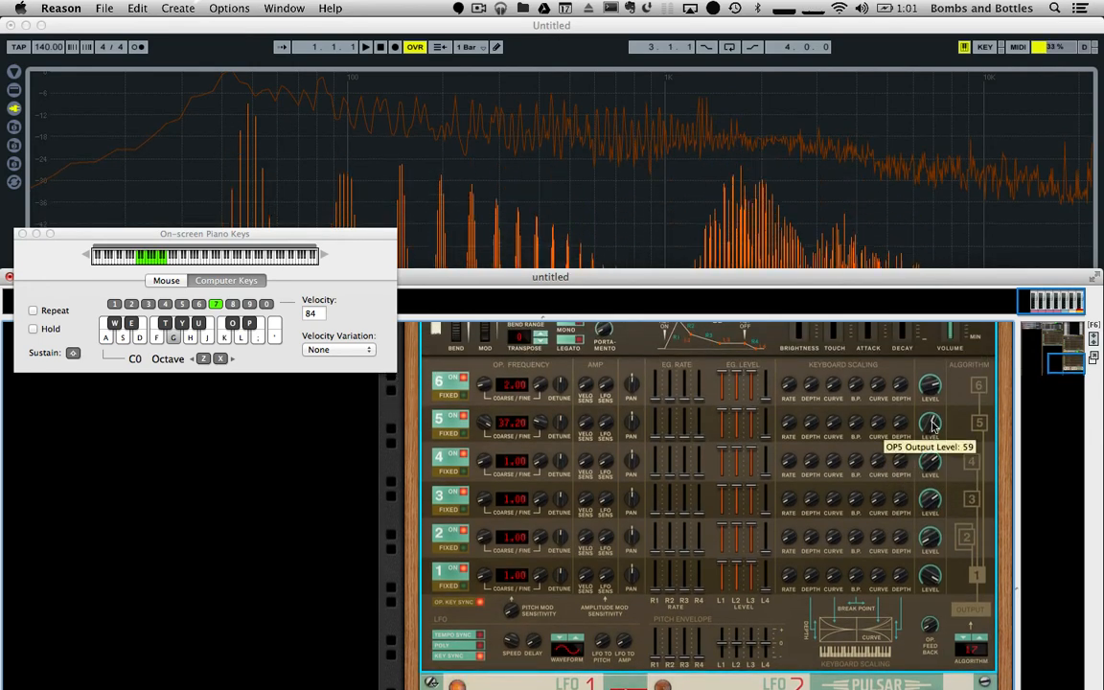
left_click_drag(539, 433, 541, 443)
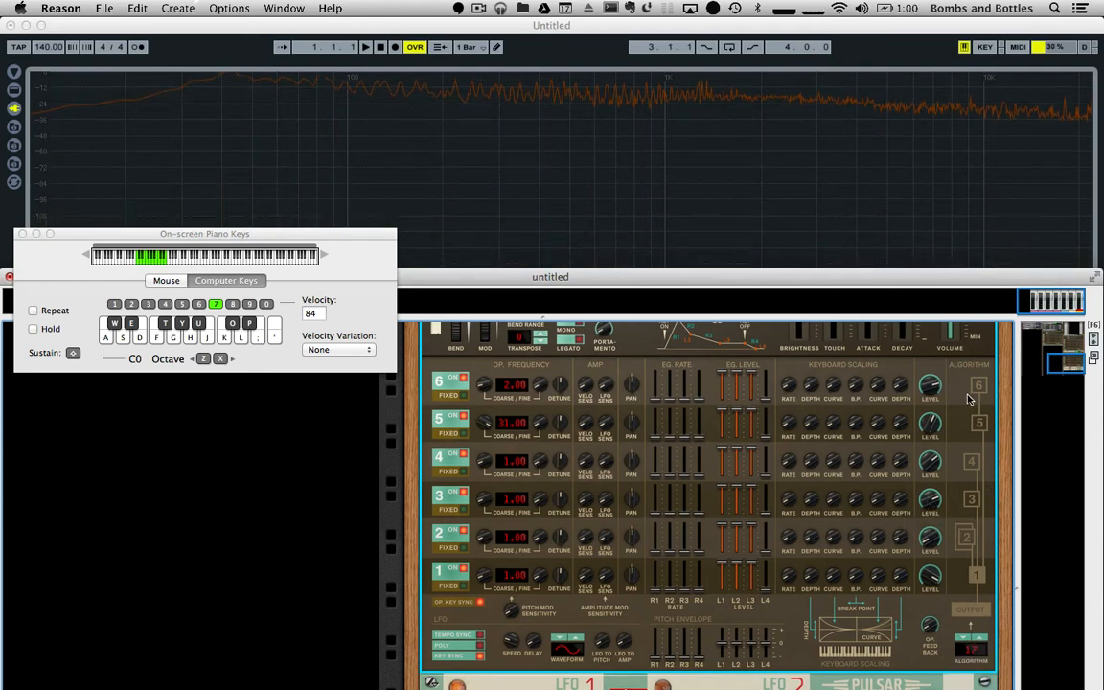
Fold the PX7 3, PX7 2 and PX7 1 synthesizers and PX7 3's Pulsar in the rack
scroll(546, 400, "up", 3)
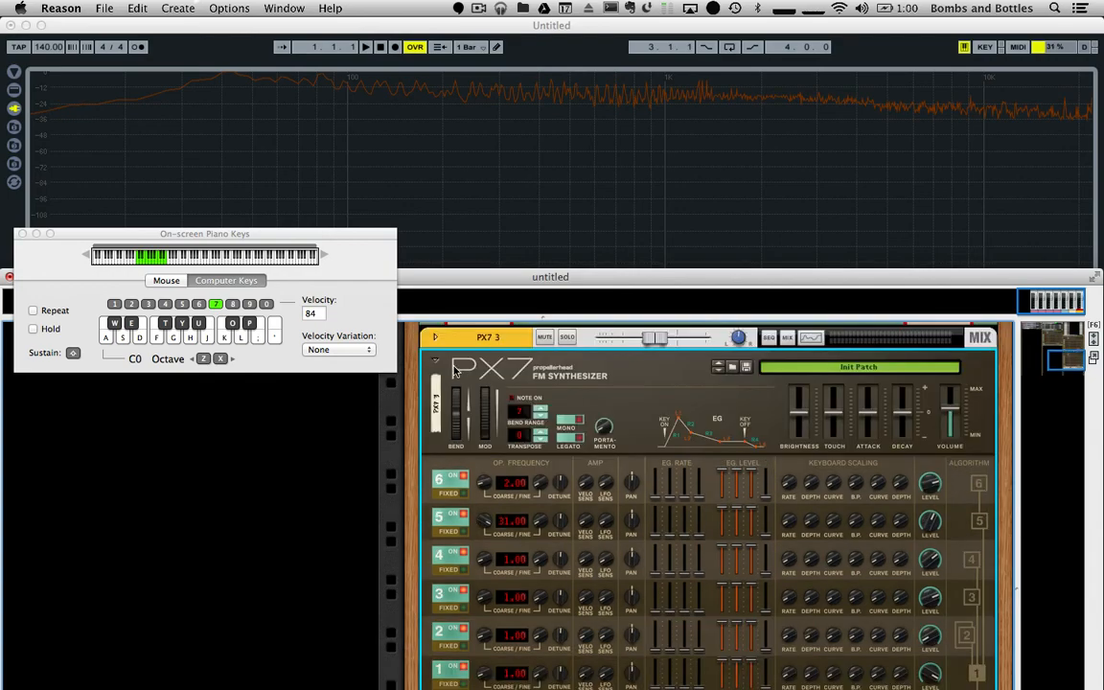
scroll(436, 367, "down", 5)
scroll(439, 359, "up", 4)
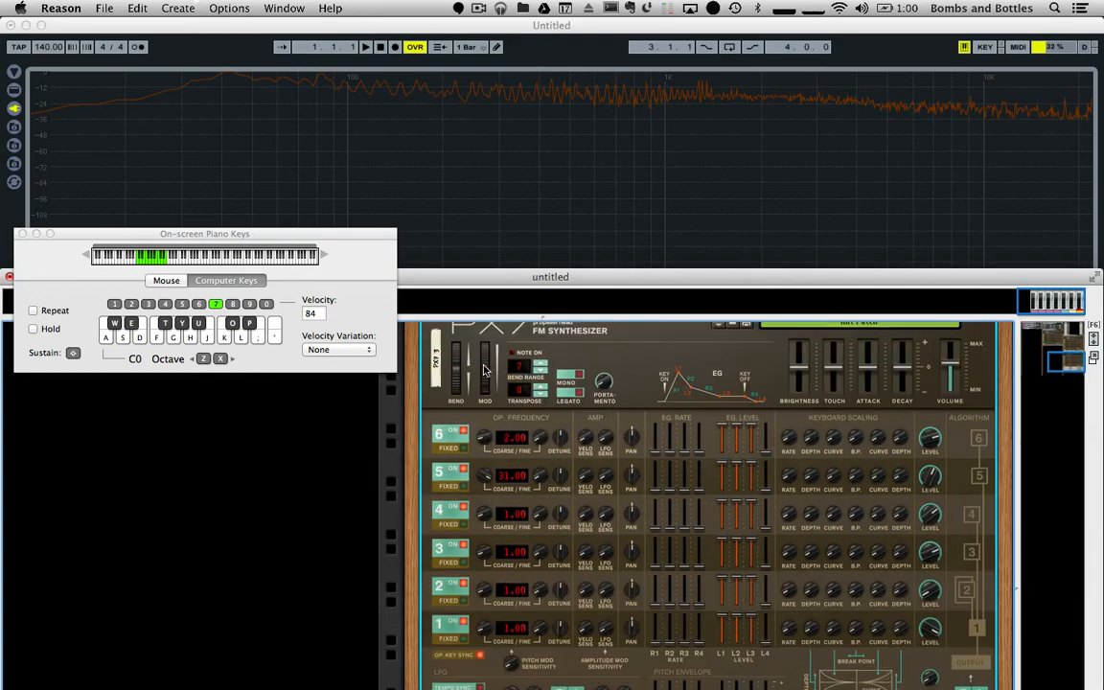
scroll(438, 345, "down", 5)
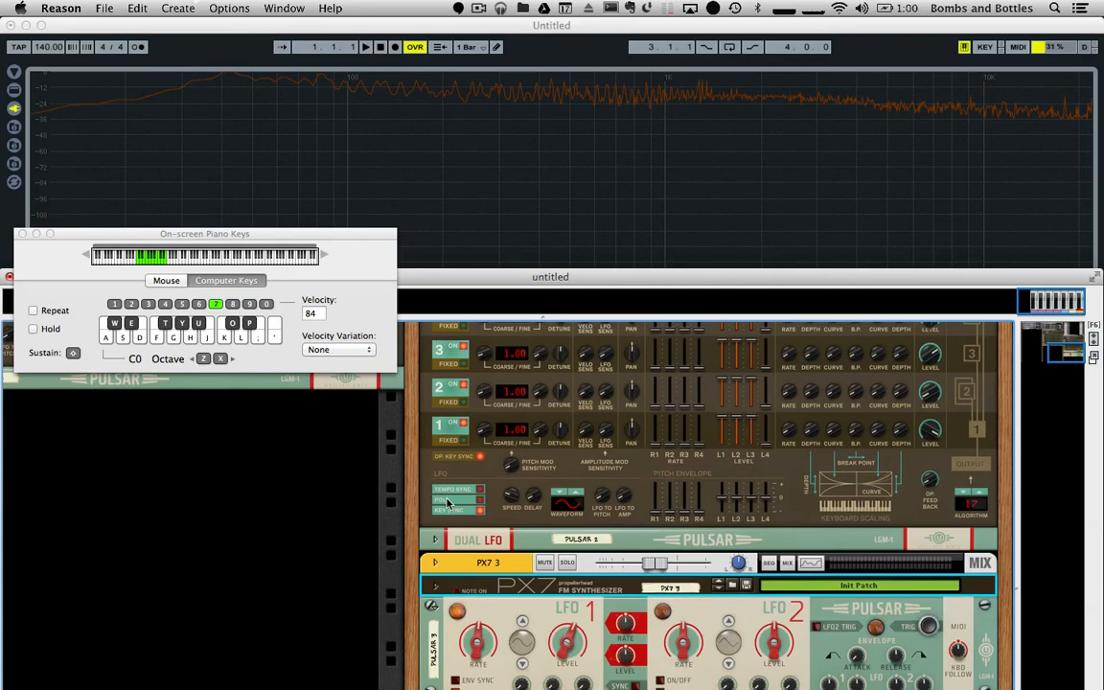
scroll(433, 565, "up", 2)
scroll(434, 565, "up", 4)
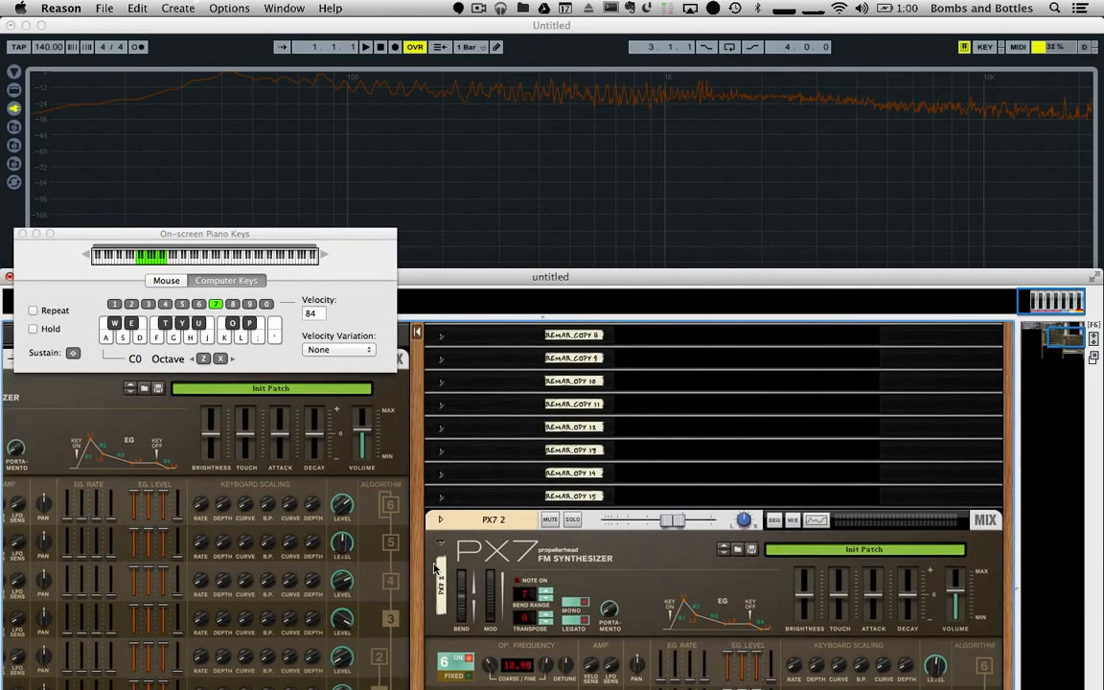
scroll(442, 547, "left", 4)
scroll(383, 536, "up", 2)
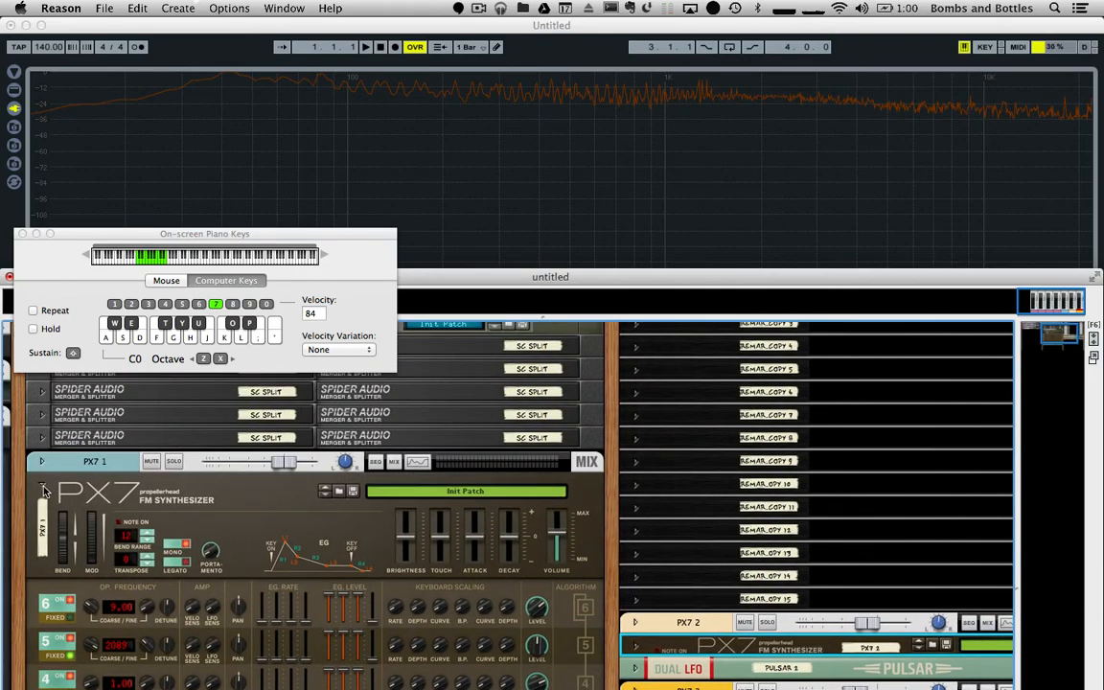
left_click(44, 491)
scroll(356, 584, "right", 4)
scroll(356, 585, "down", 2)
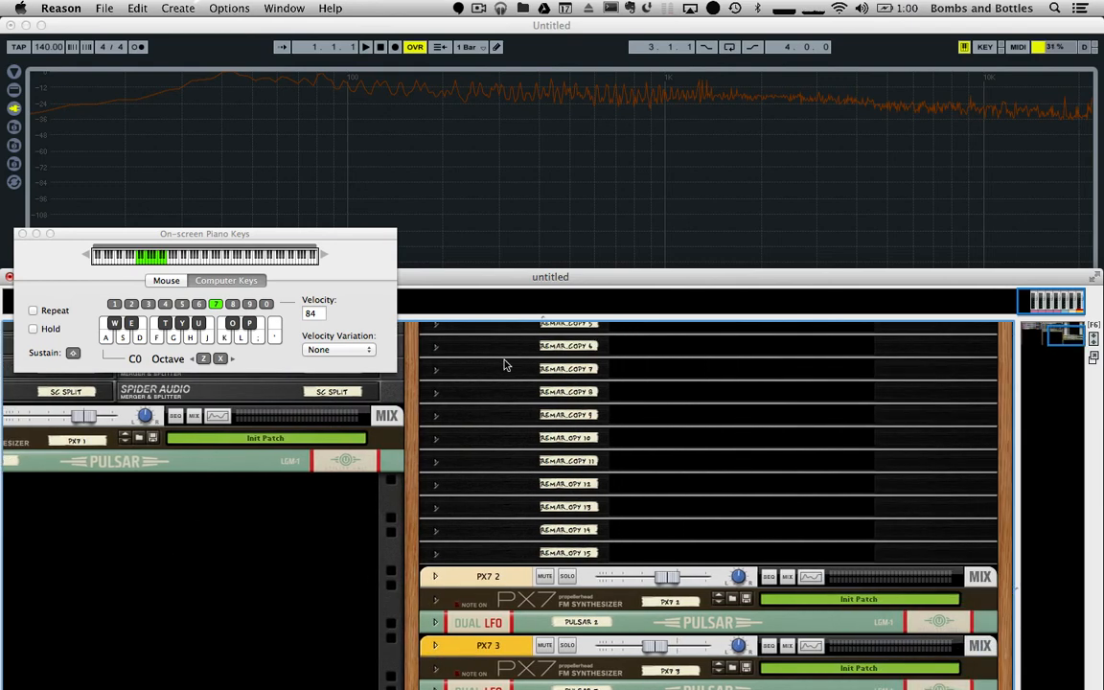